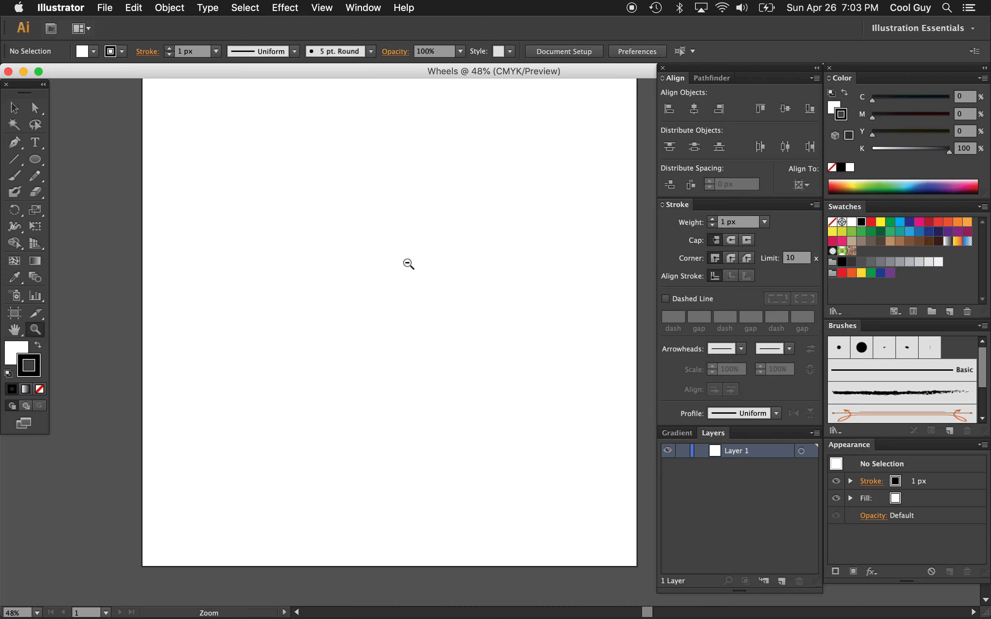
Set the default fill to none and make the black stroke the active colour attribute
alt+click(408, 265)
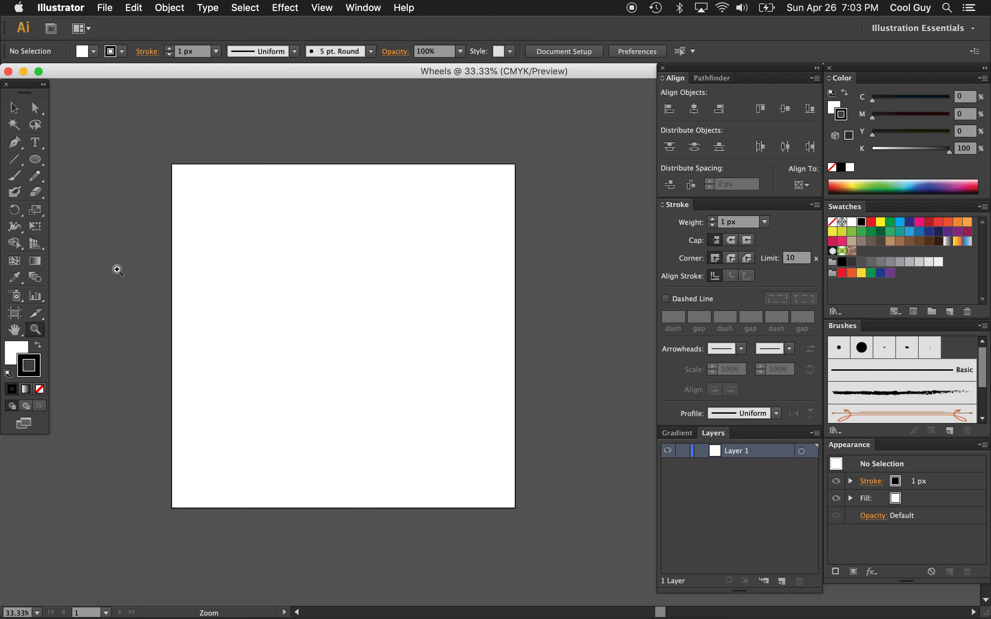
scroll(116, 269, down, 1)
scroll(116, 268, left, 1)
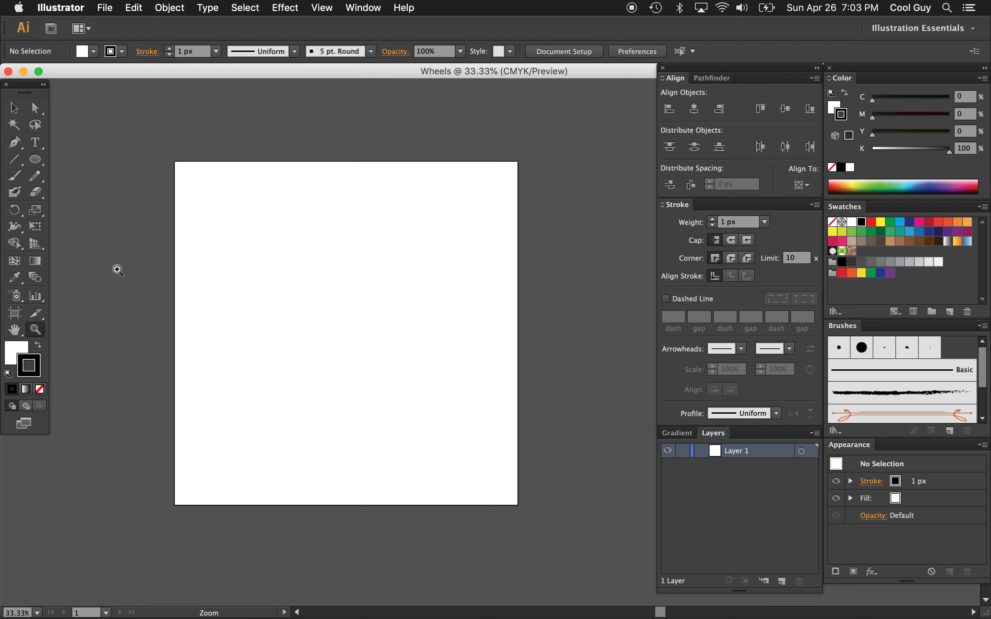
click(17, 352)
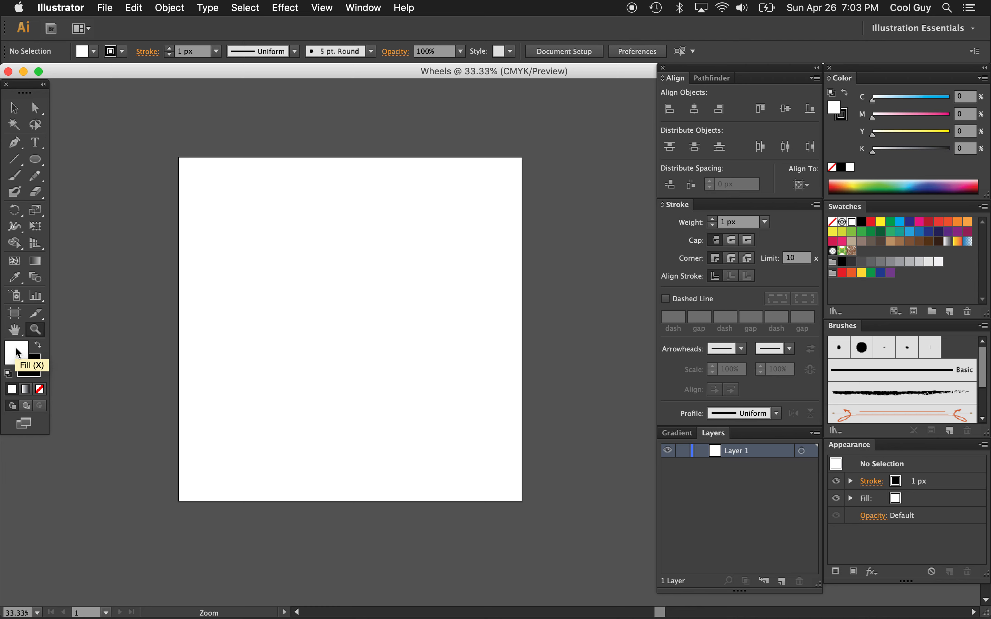
click(41, 390)
click(39, 371)
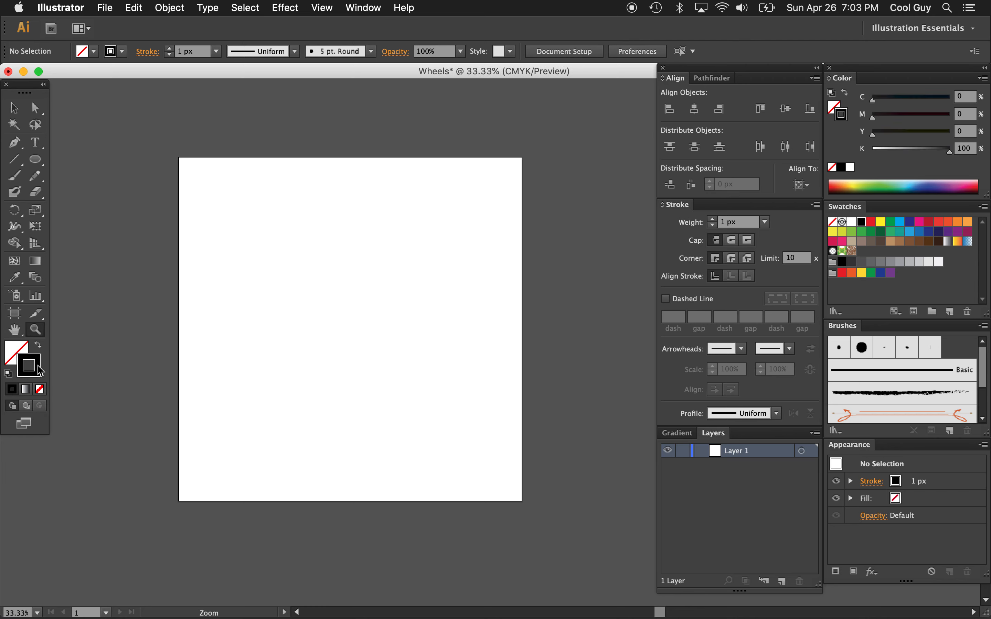
Draw a large circle spanning about four fifths of the artboard's width and set its stroke weight to 30 px
key(l)
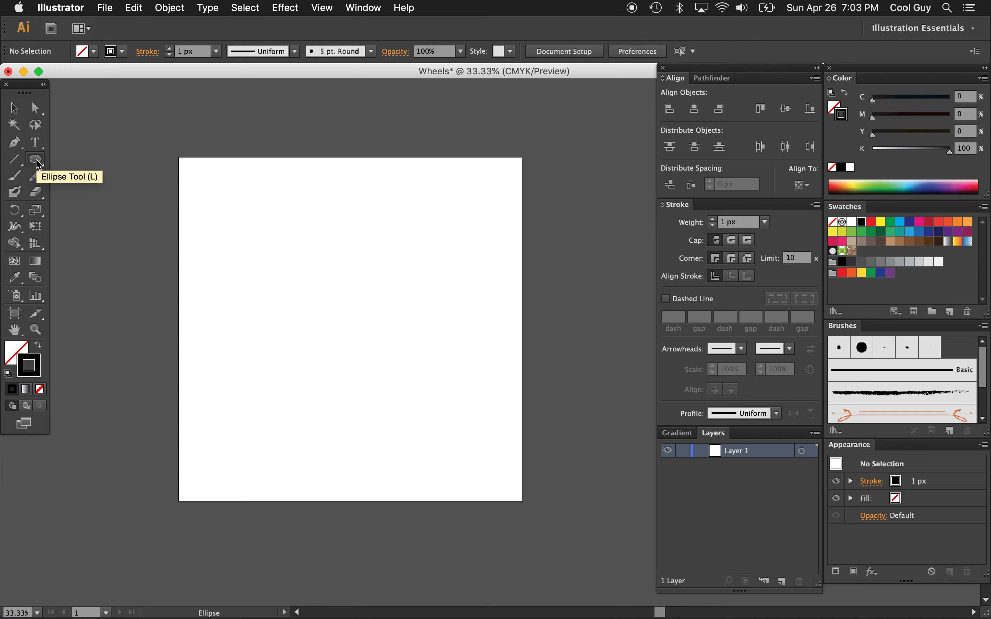
drag(222, 198, 487, 419)
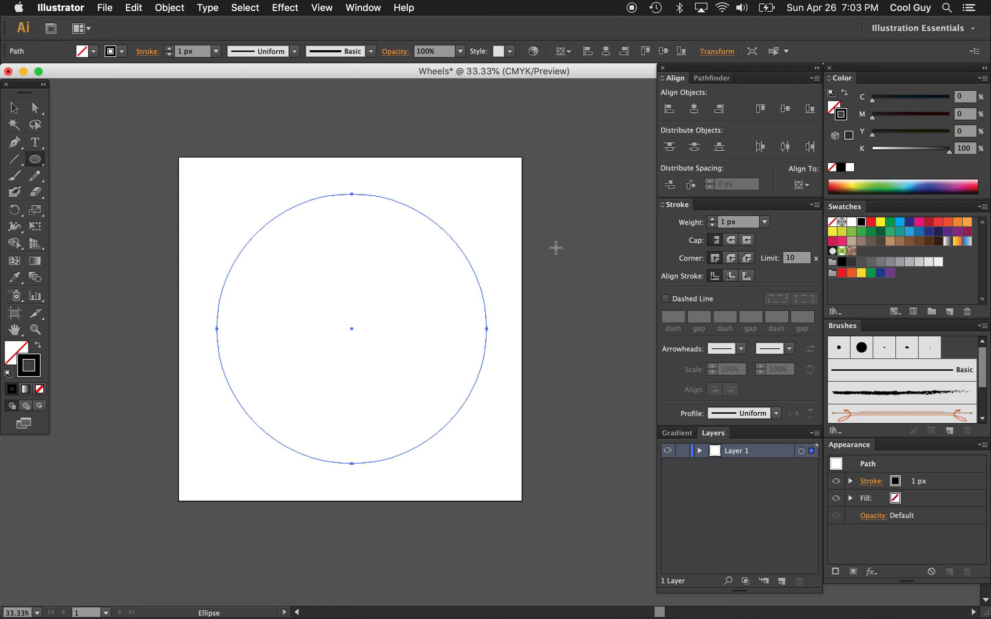
click(737, 221)
text(20)
key(Return)
text(30)
key(Return)
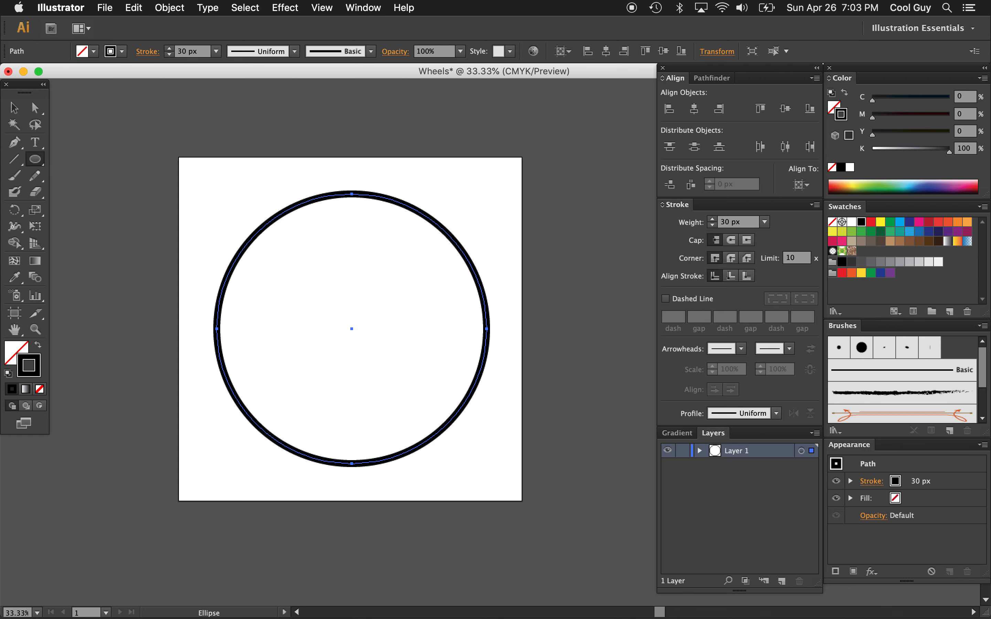
Centre the circle horizontally and vertically on the artboard, leaving it deselected
click(694, 108)
click(786, 111)
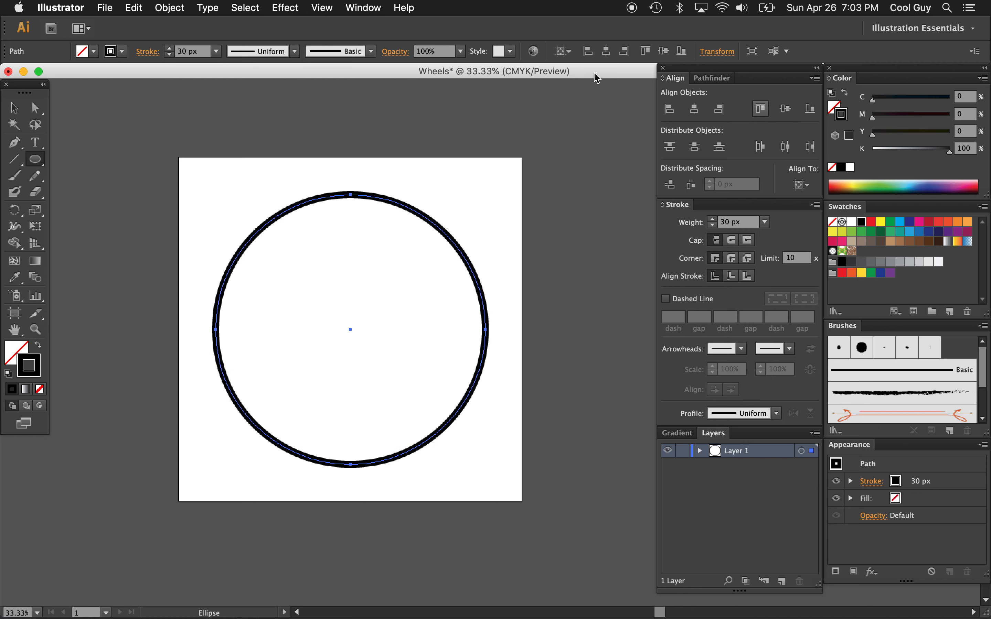
click(13, 107)
click(414, 171)
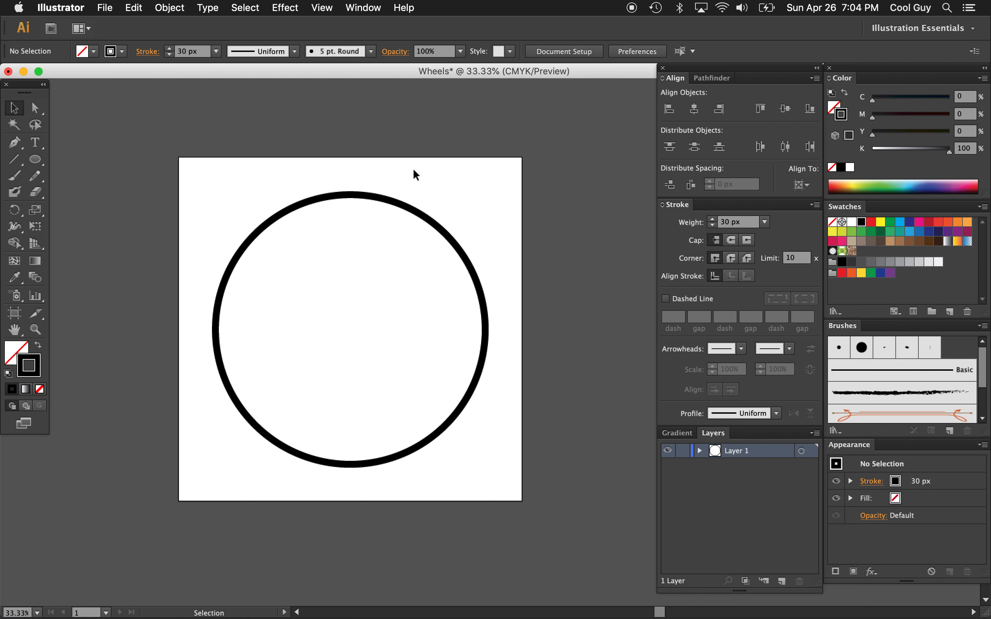
Create a concentric copy of the large circle, scaled from the centre to about two fifths of its diameter
click(406, 209)
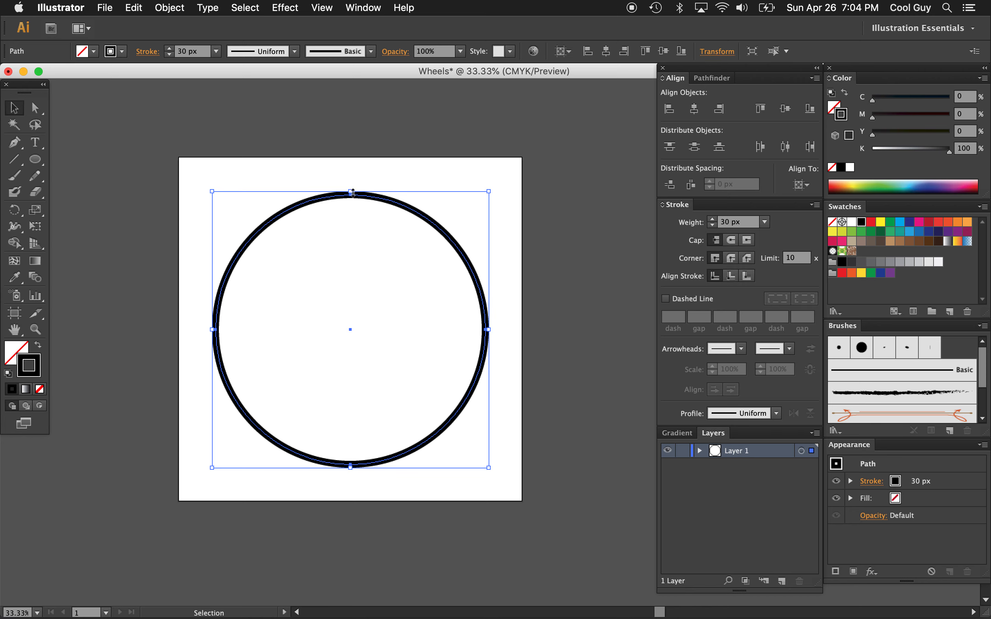
key(a)
key(v)
key(a)
key(v)
mouse_move(350, 191)
mouse_down()
mouse_move(361, 289)
mouse_move(359, 274)
mouse_up()
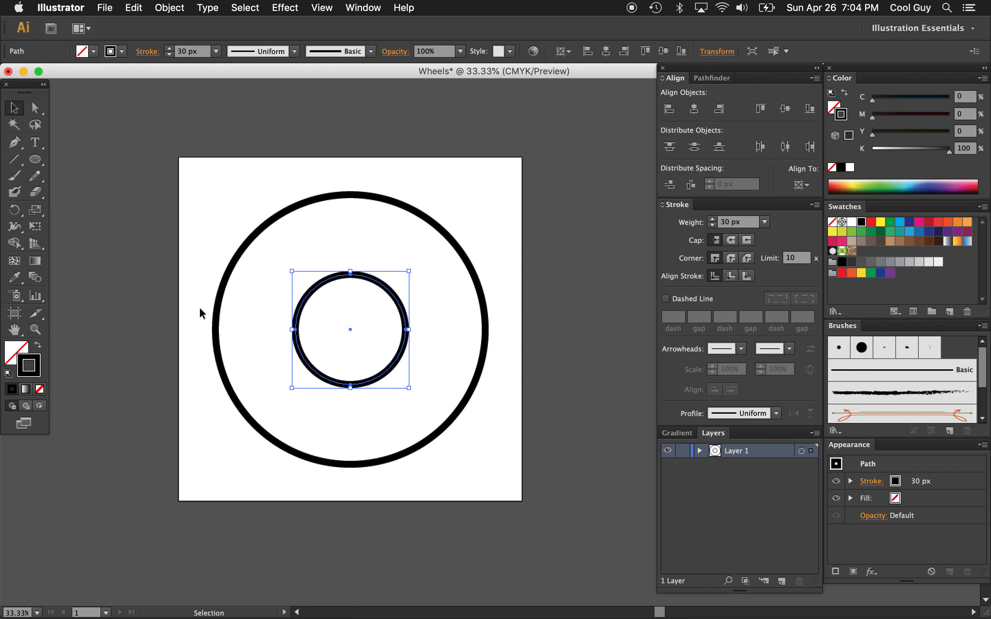
Fill the inner circle with cyan blue (C 100) and remove its stroke
click(834, 111)
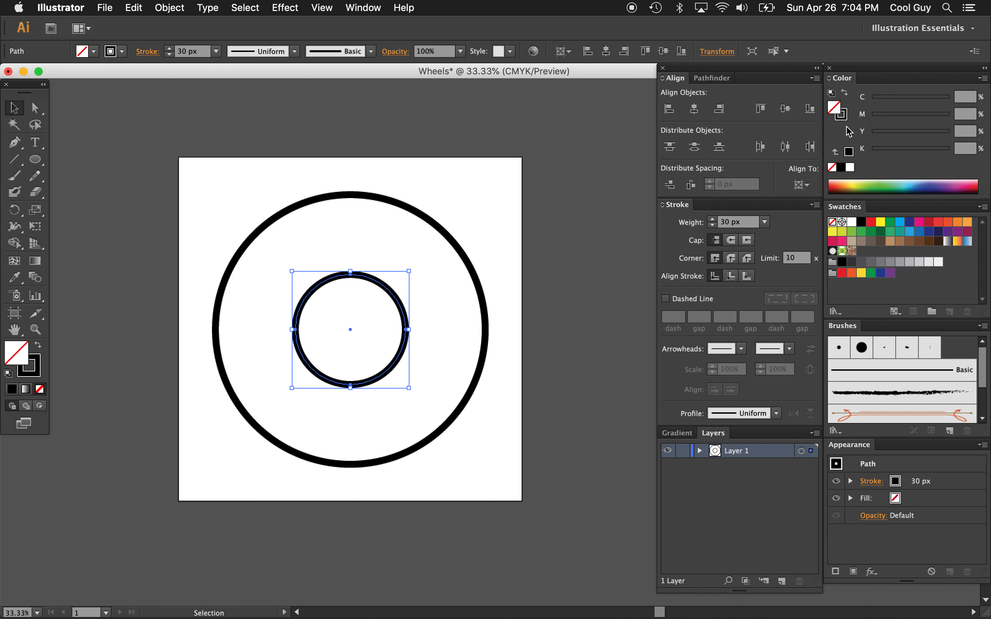
click(899, 223)
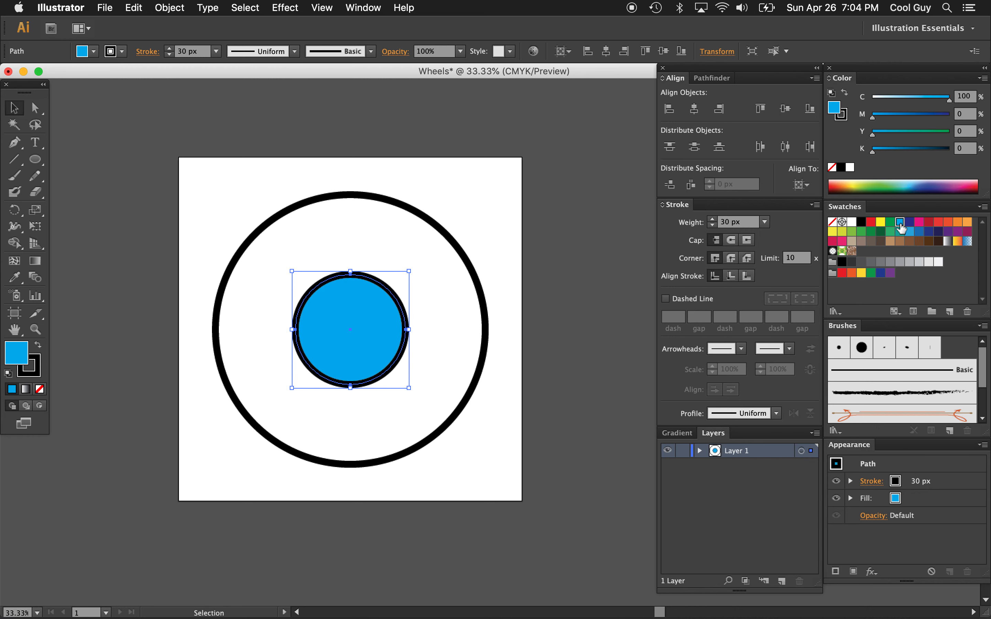
click(753, 228)
key(shift+Down)
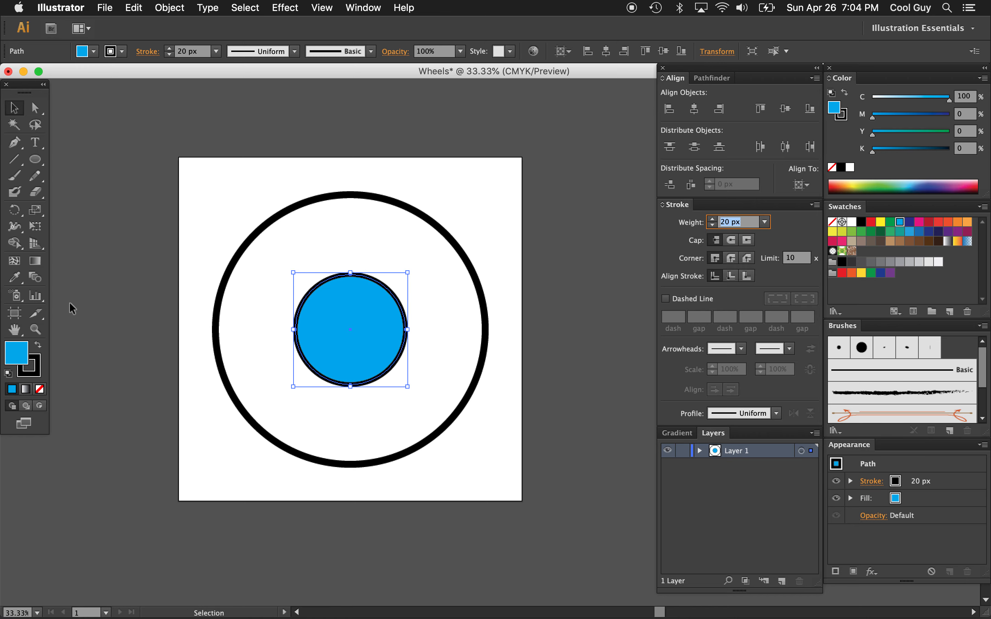
click(35, 359)
click(40, 389)
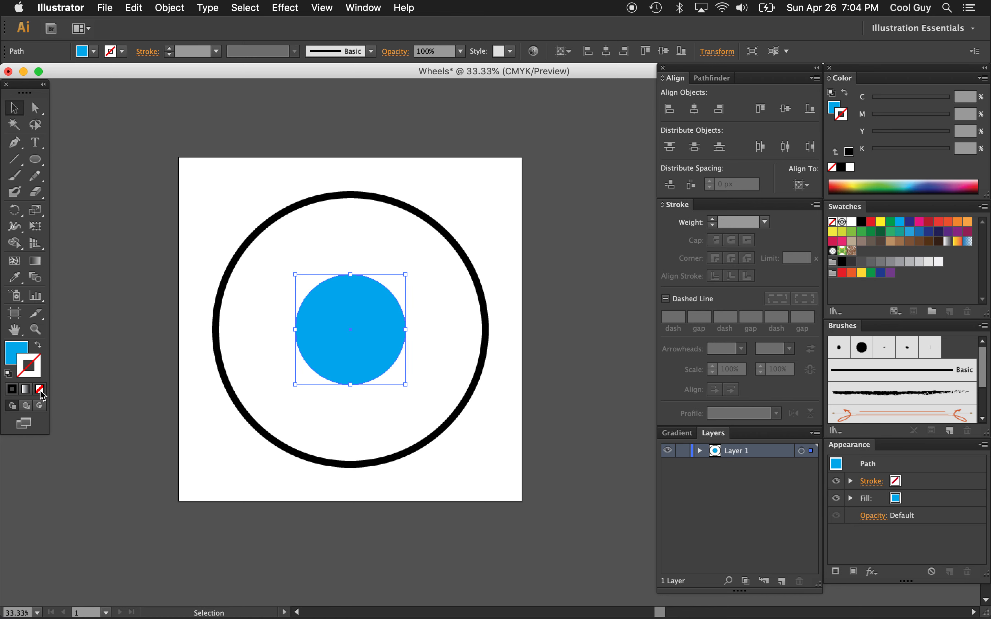
click(234, 207)
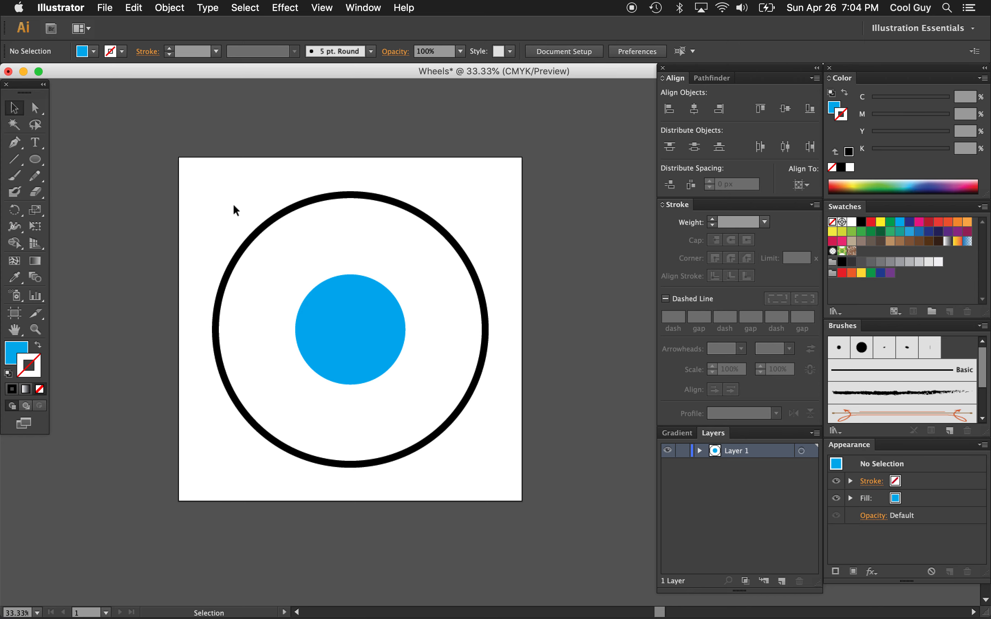
Create a concentric copy of the blue circle at a little over half its diameter and fill it with white
click(385, 329)
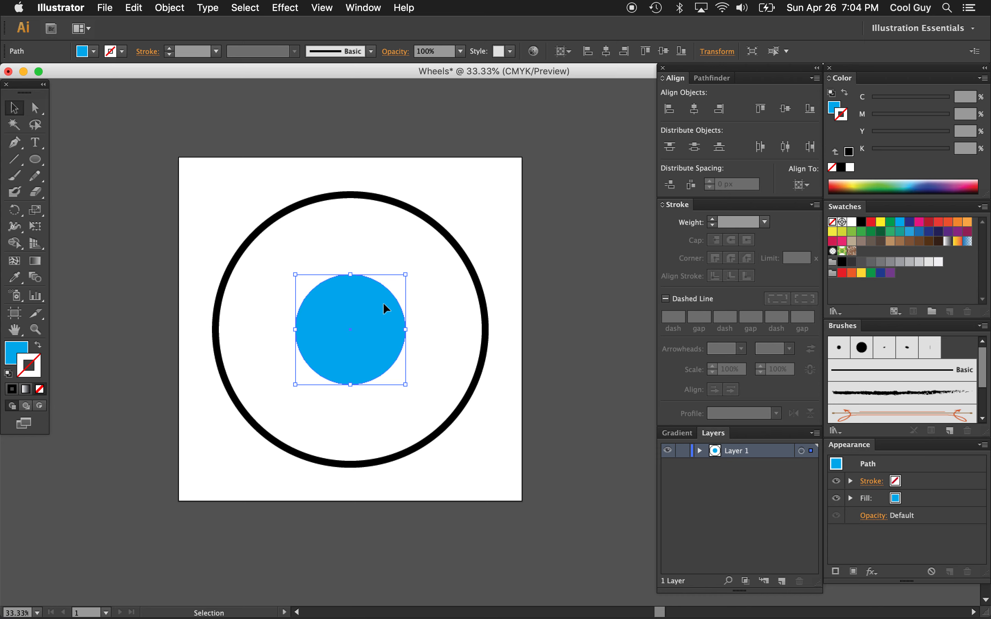
key(a)
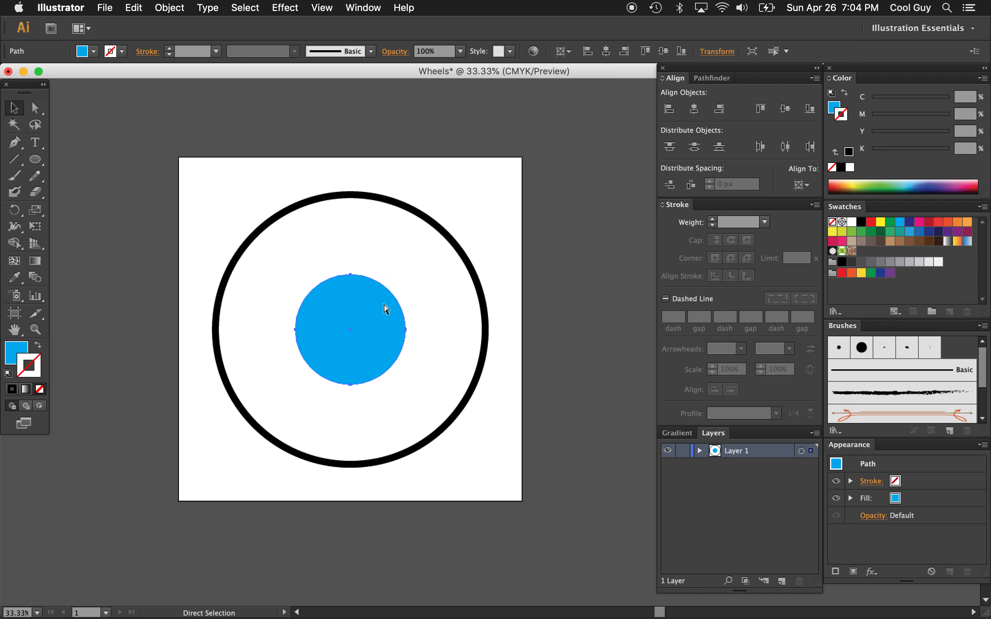
key(v)
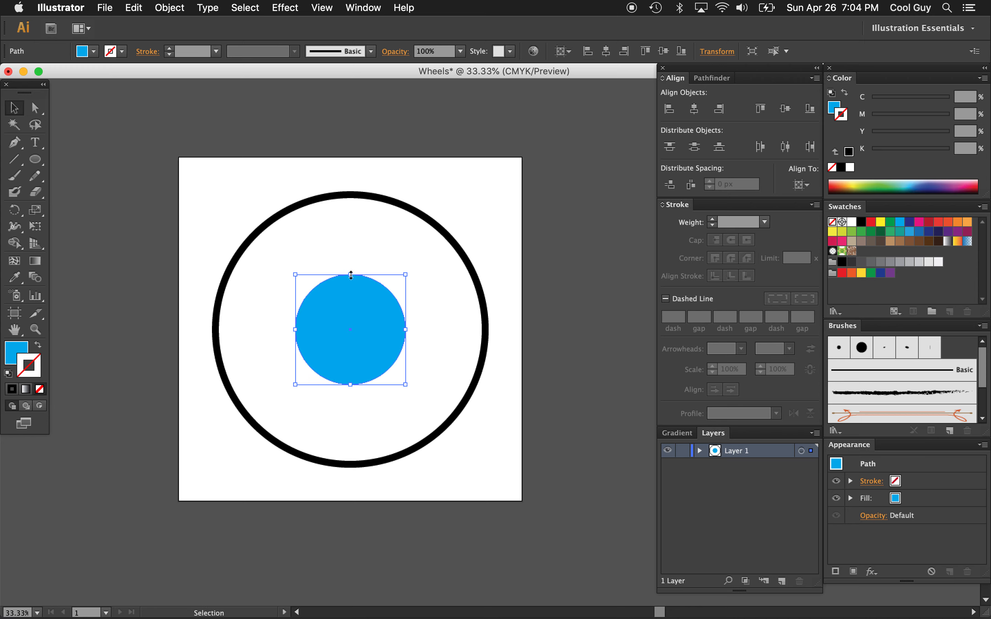
drag(350, 276, 351, 299)
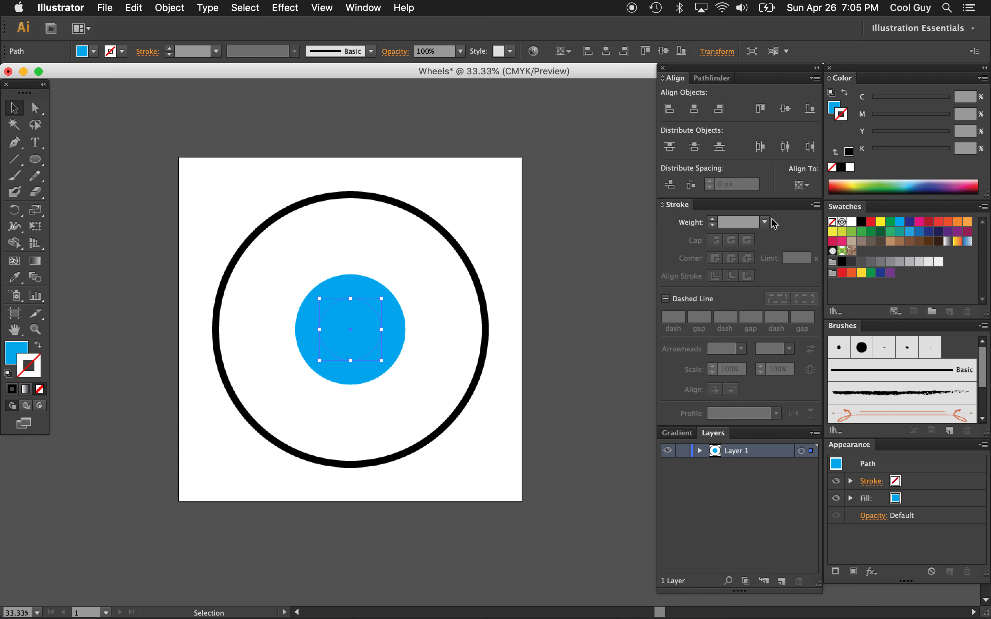
click(852, 222)
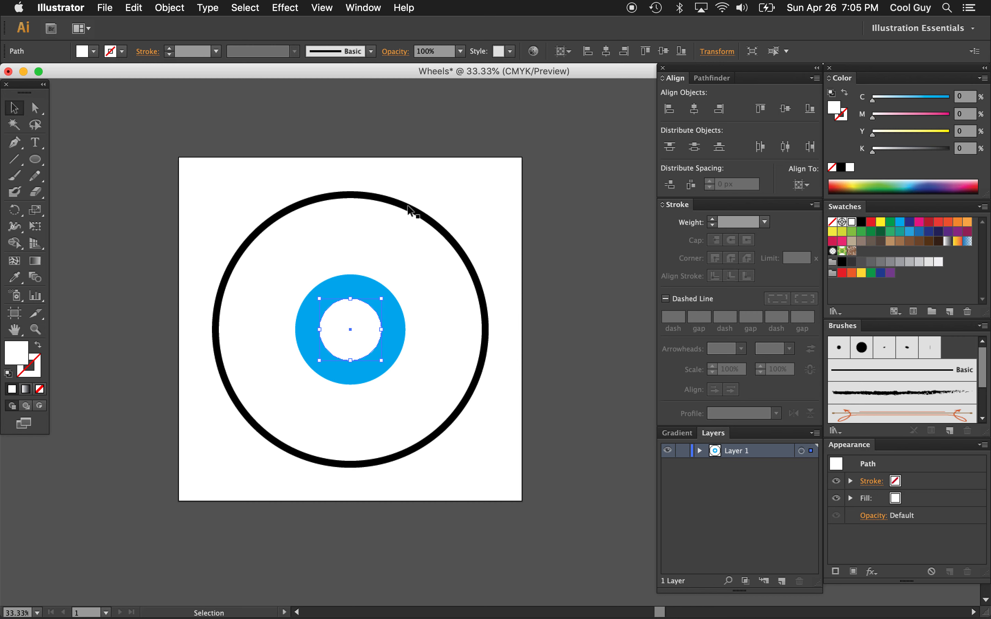
Give the small white circle a black stroke with a weight of 40 px
key(x)
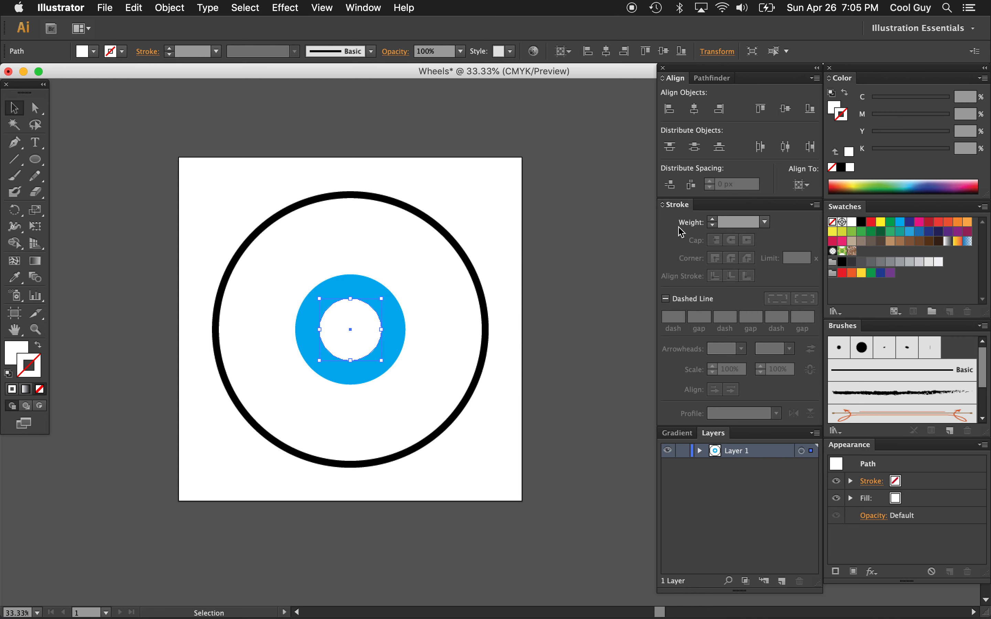
click(862, 221)
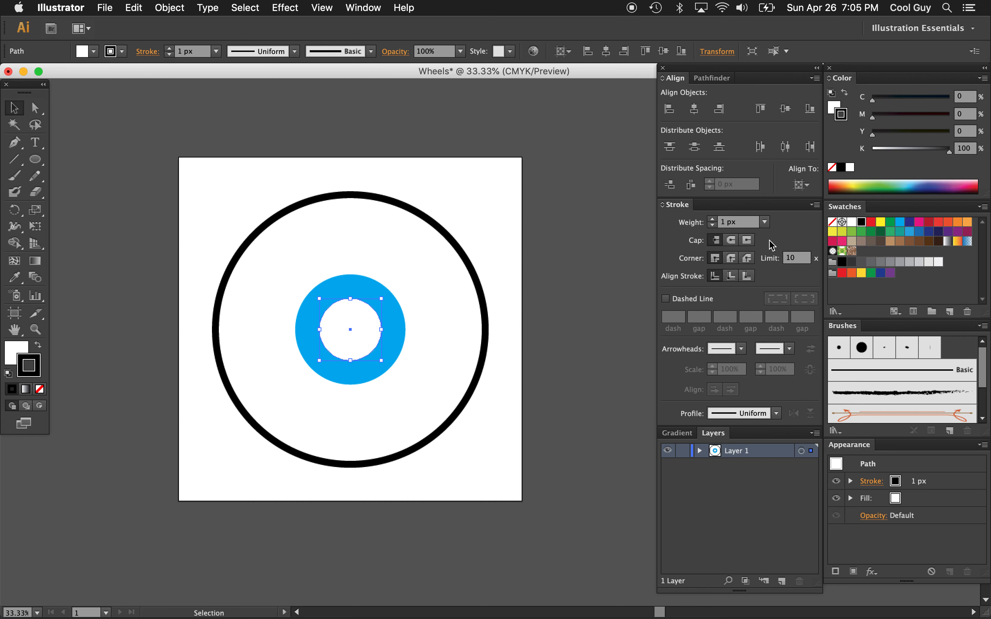
click(745, 226)
key(shift+Up)
key(shift+Up)
key(shift+Up)
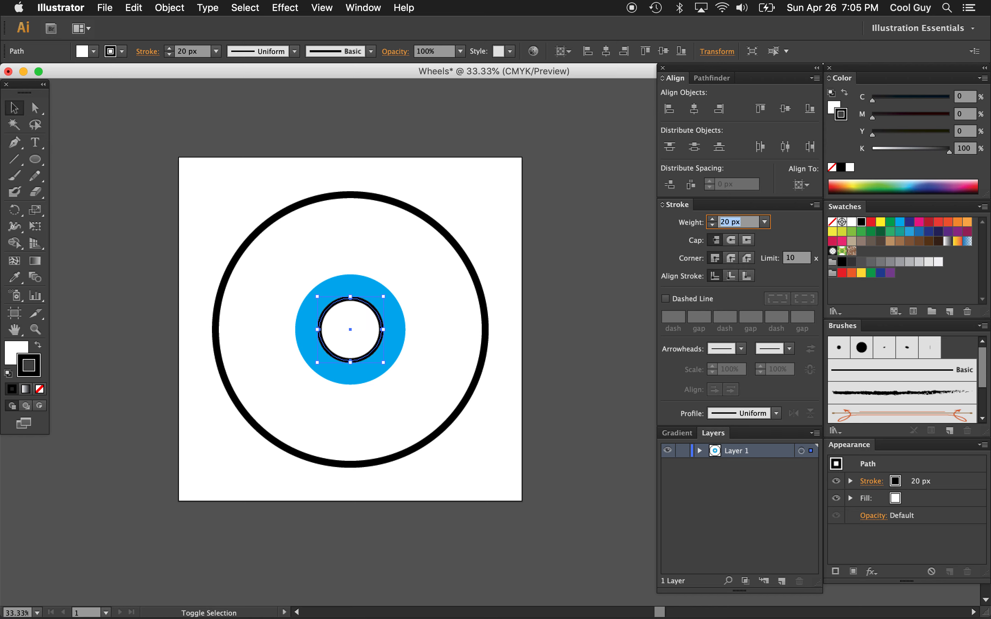
key(shift+Up)
key(shift+Down)
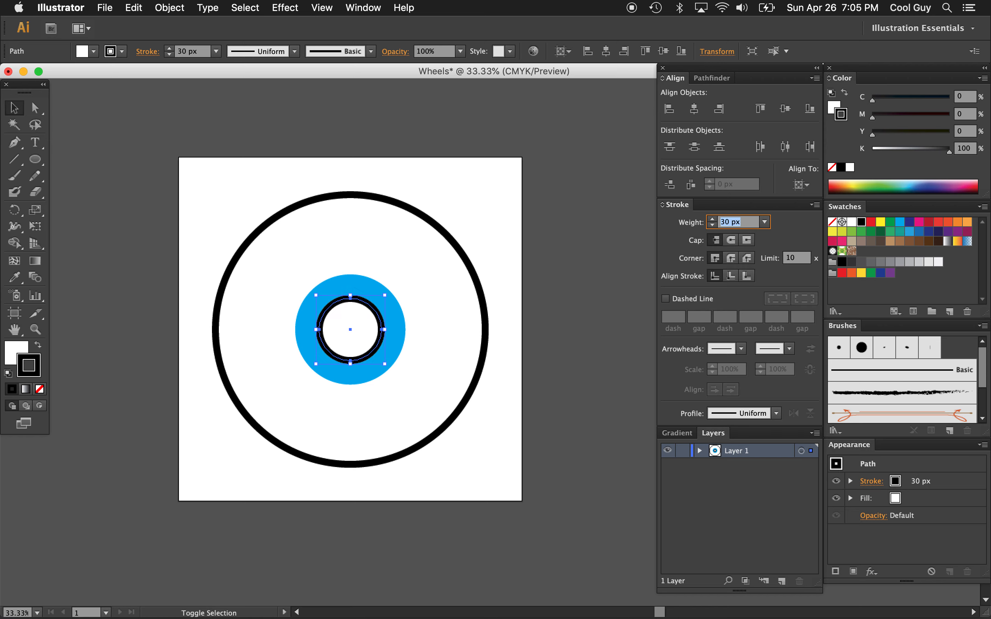
key(shift+Up)
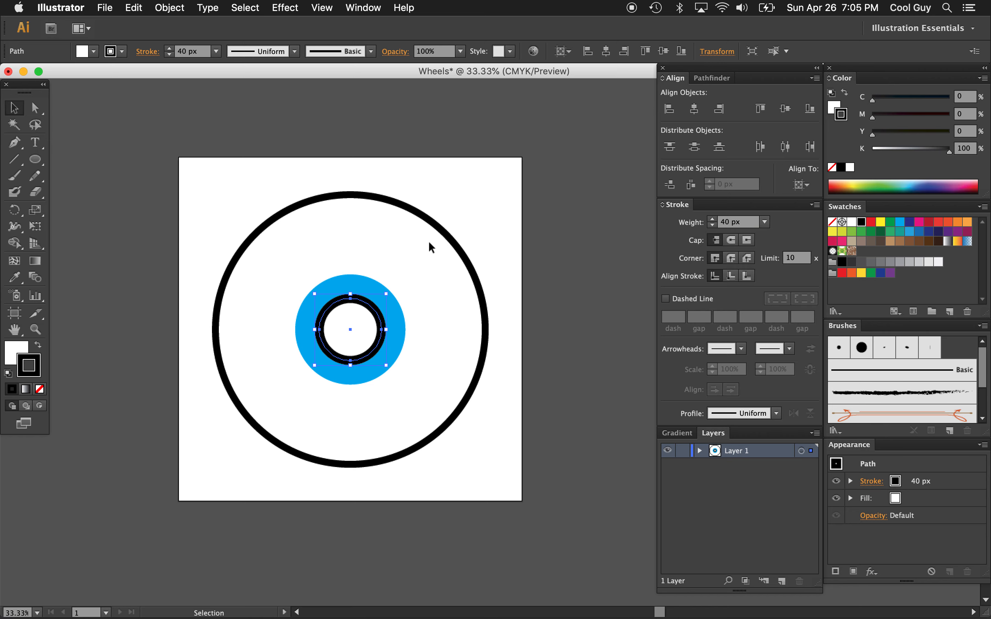
click(211, 185)
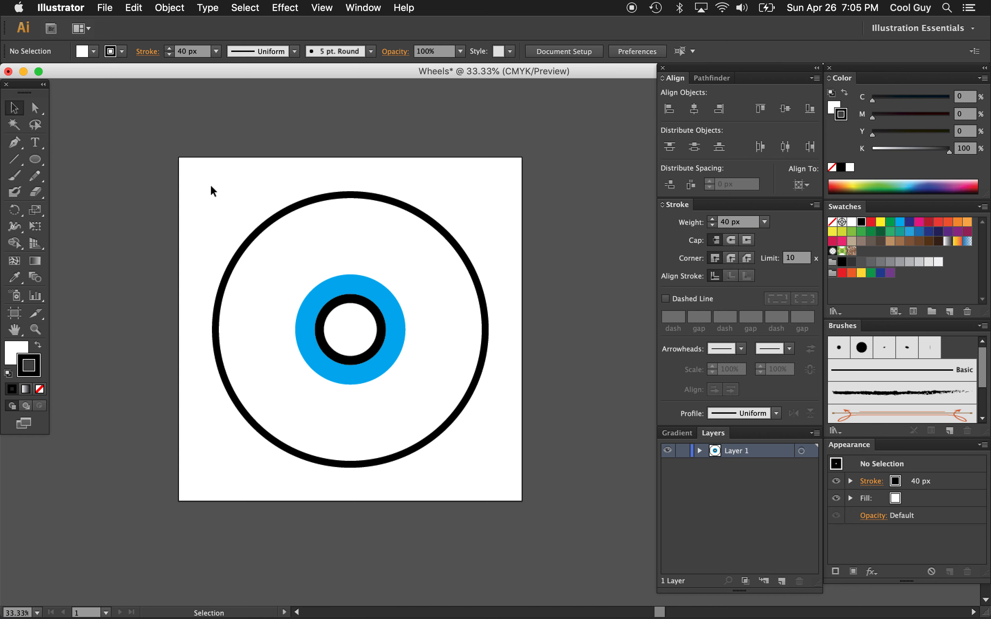
Give the blue circle a 40% gray stroke with a weight of 10 px
click(359, 281)
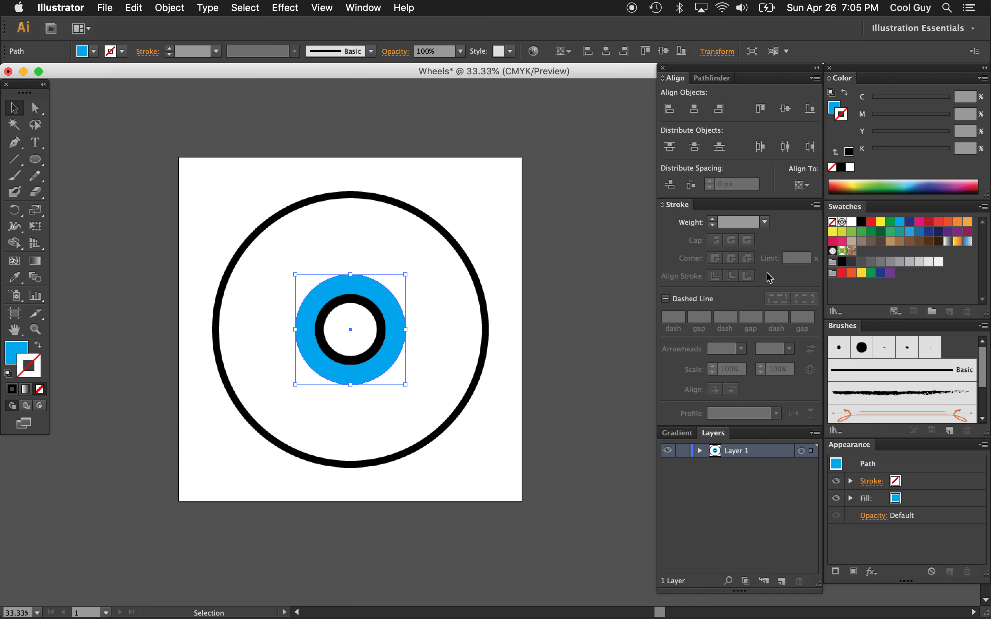
click(900, 263)
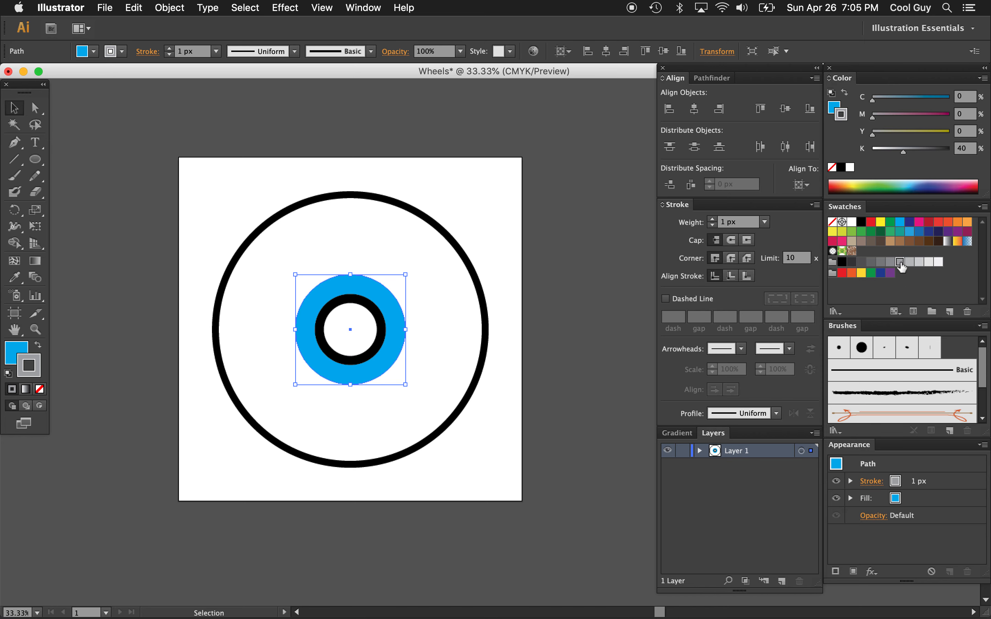
click(748, 223)
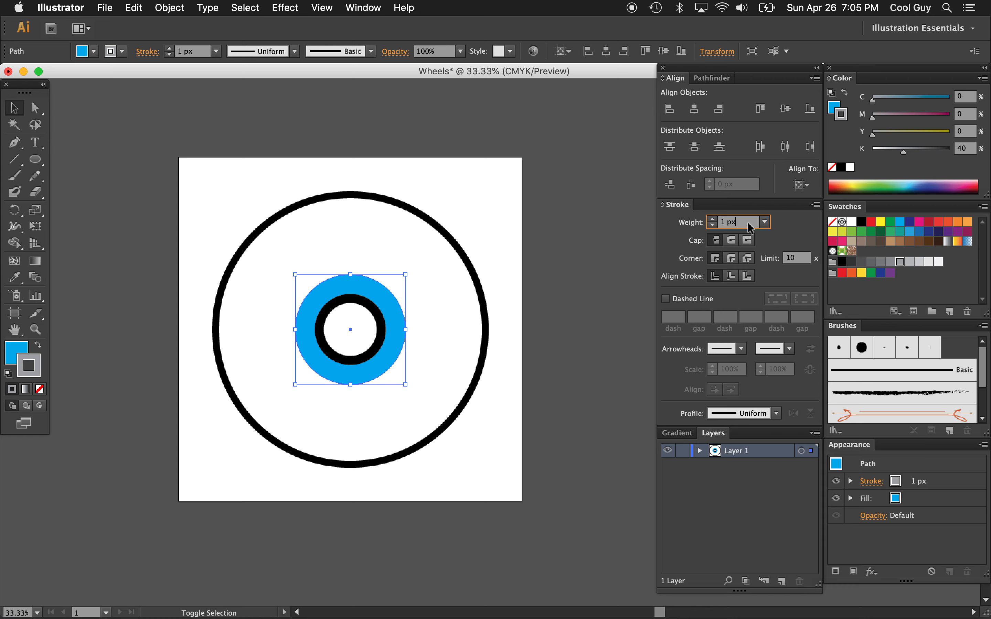
key(shift+Up)
key(shift+Up)
key(shift+Down)
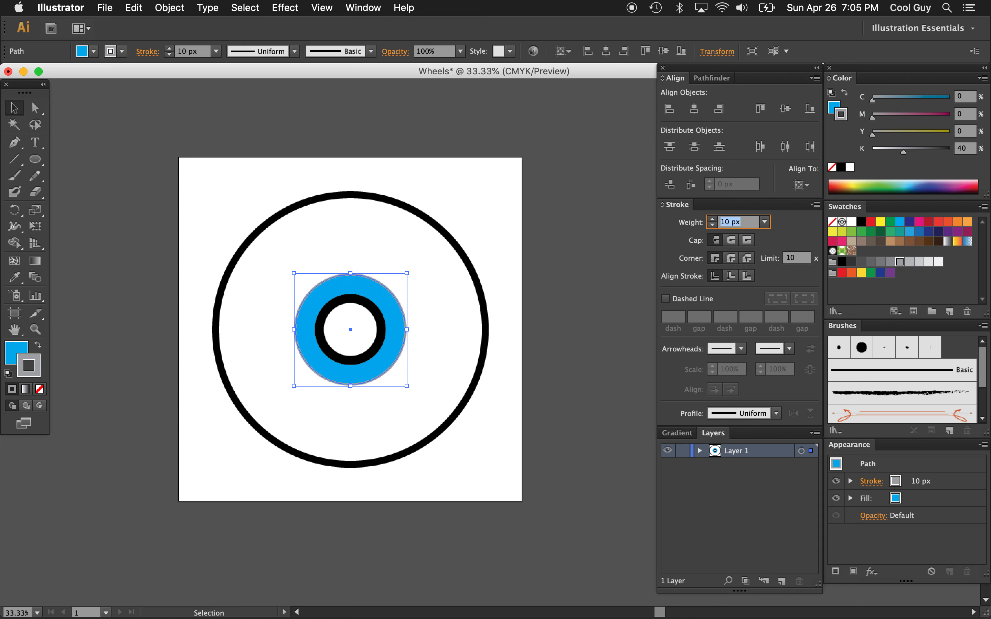
key(Return)
click(199, 193)
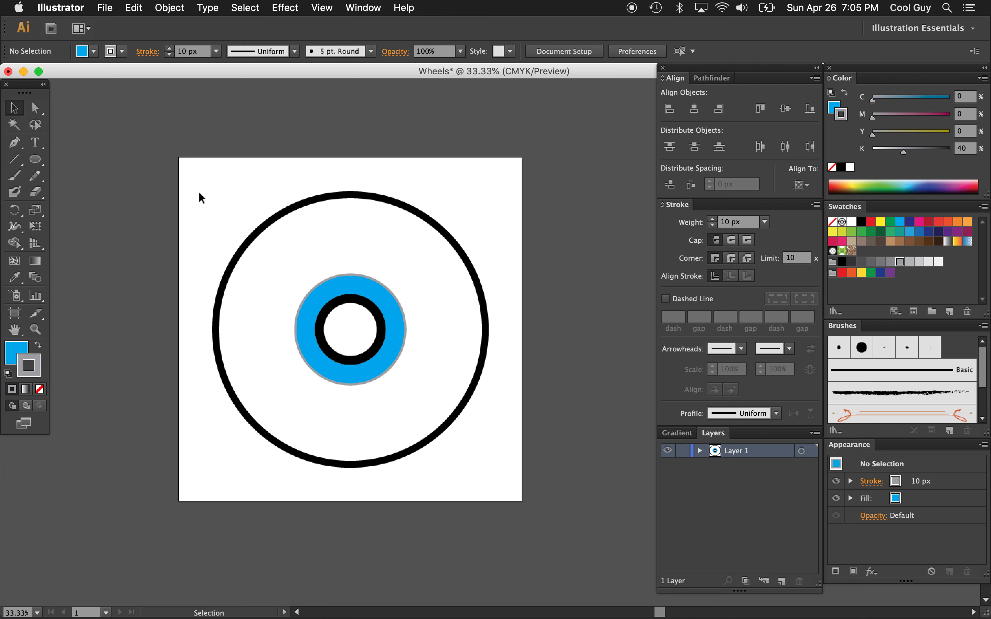
Duplicate the blue circle in place in front of the other shapes and set the copy's fill to none
click(379, 293)
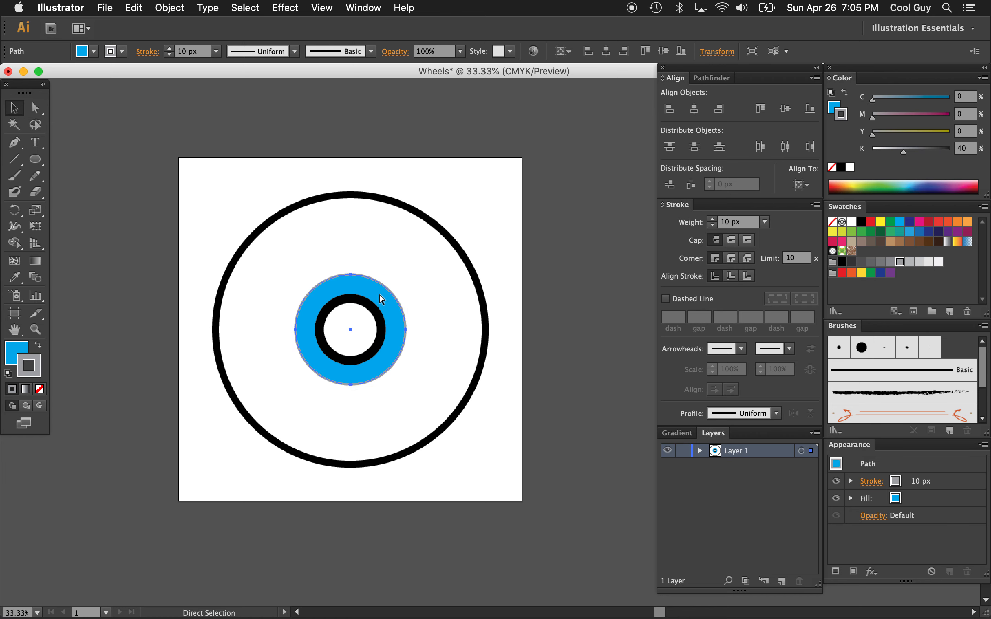
key(super+z)
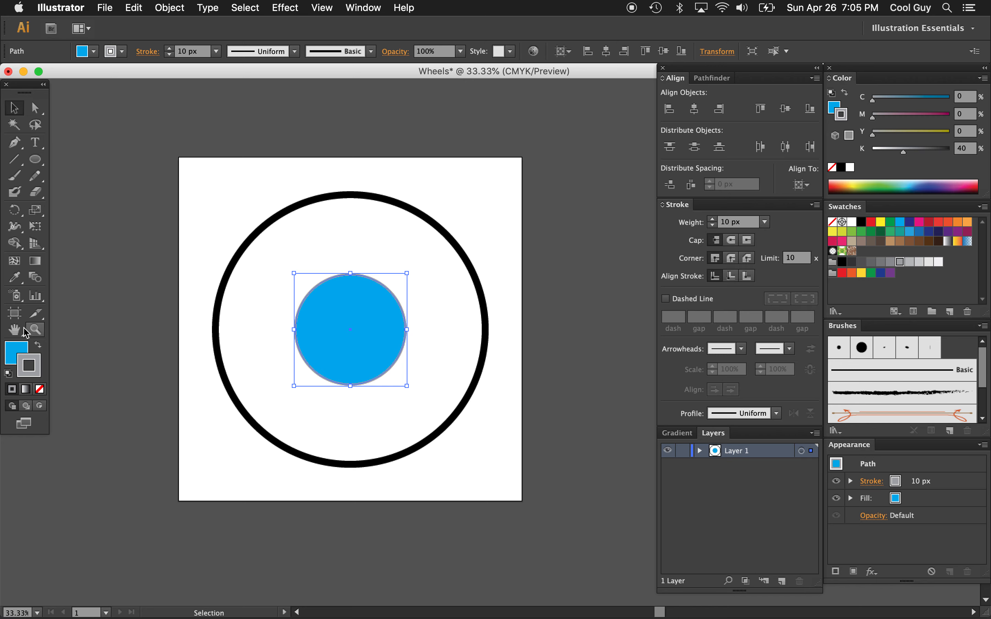
click(13, 353)
click(41, 390)
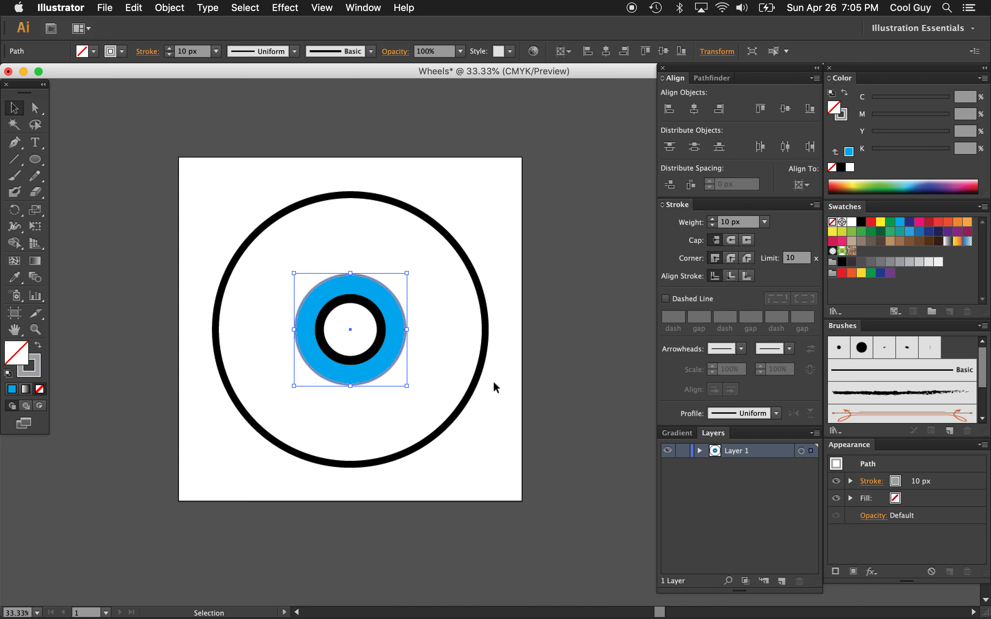
Give the unfilled copy of the blue circle a black stroke and enlarge it very slightly about its centre
click(861, 222)
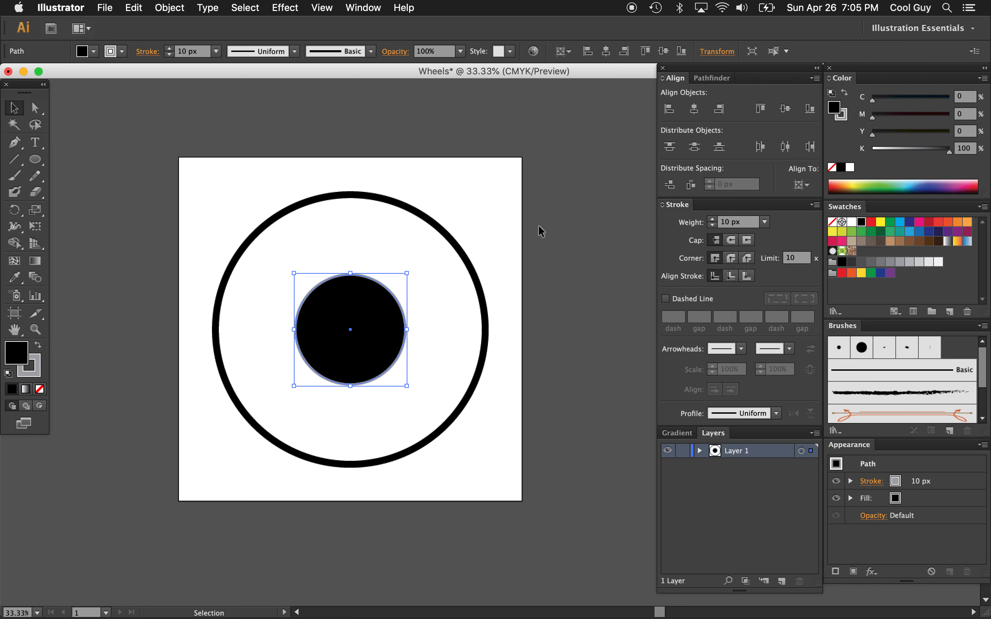
key(super+z)
click(861, 222)
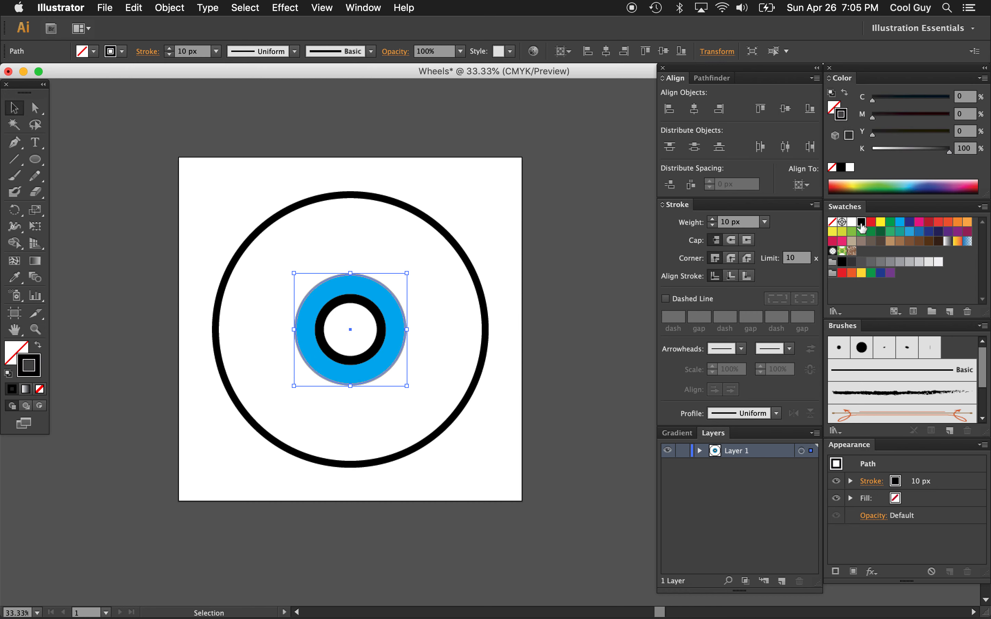
drag(350, 274, 351, 272)
click(443, 293)
Shrink the small white circle with the thick black stroke slightly about its centre
key(z)
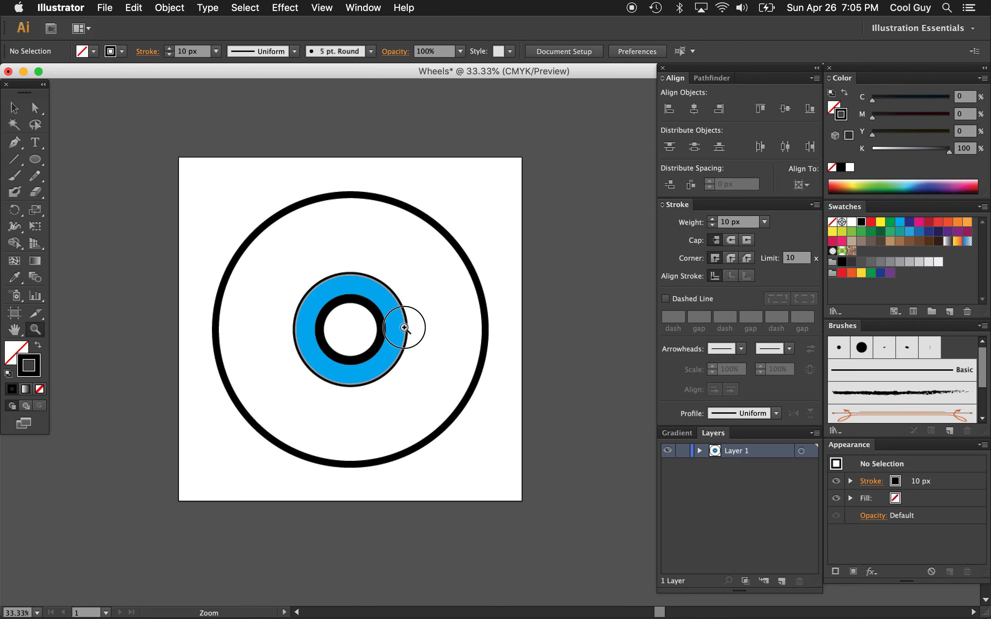
click(423, 340)
double_click(474, 370)
scroll(494, 323, up, 5)
alt+click(494, 331)
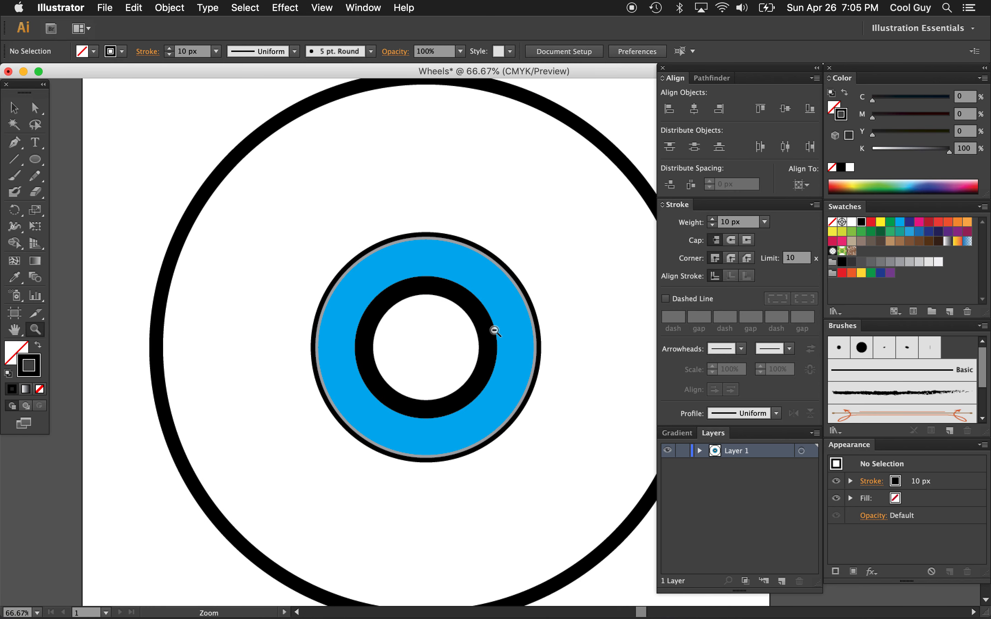
alt+click(495, 330)
alt+click(495, 331)
scroll(471, 335, right, 3)
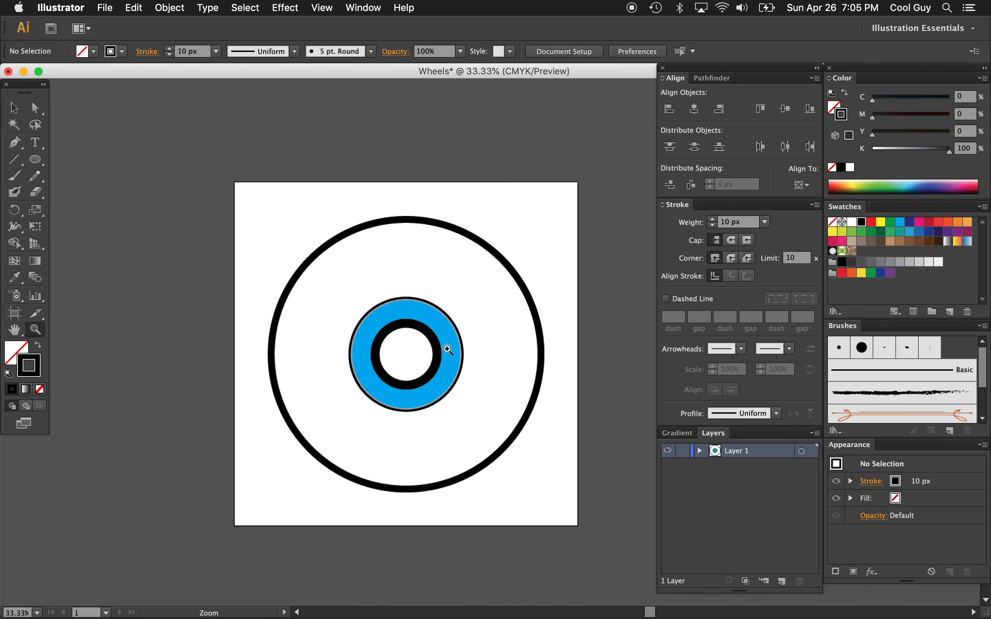
key(v)
click(396, 350)
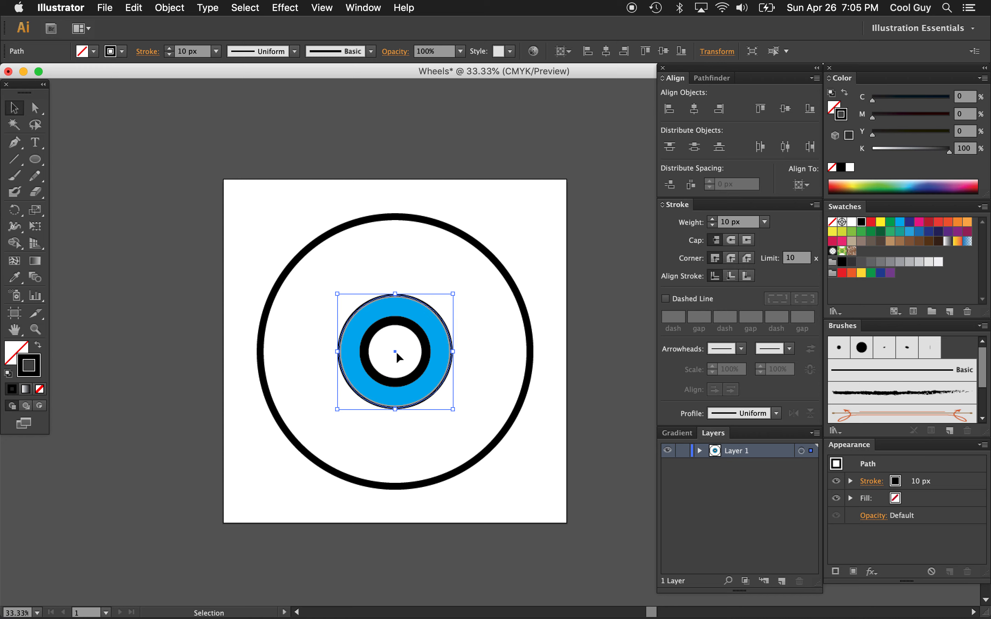
click(414, 331)
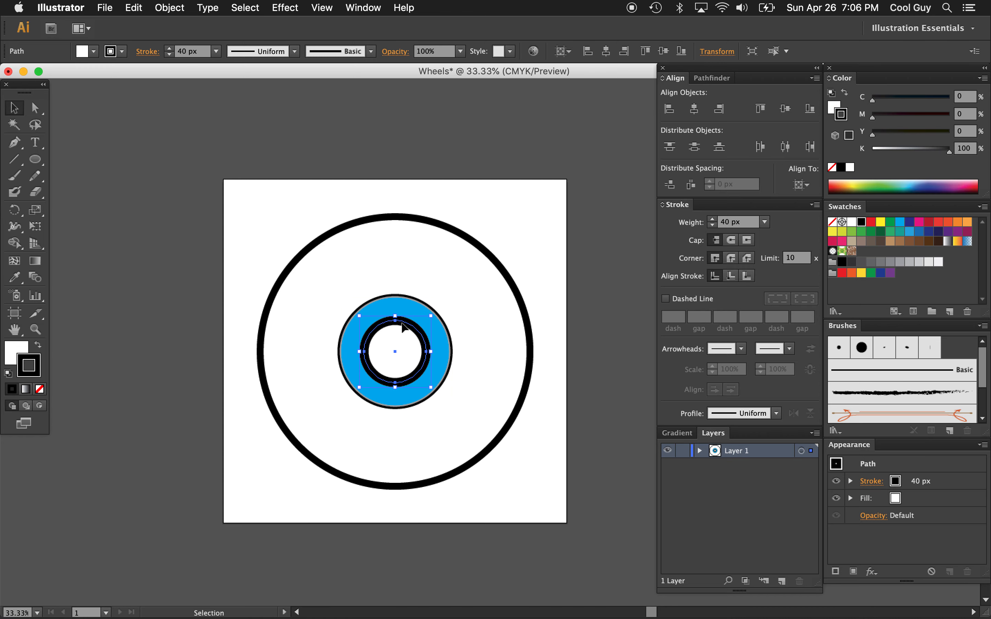
drag(395, 320, 396, 319)
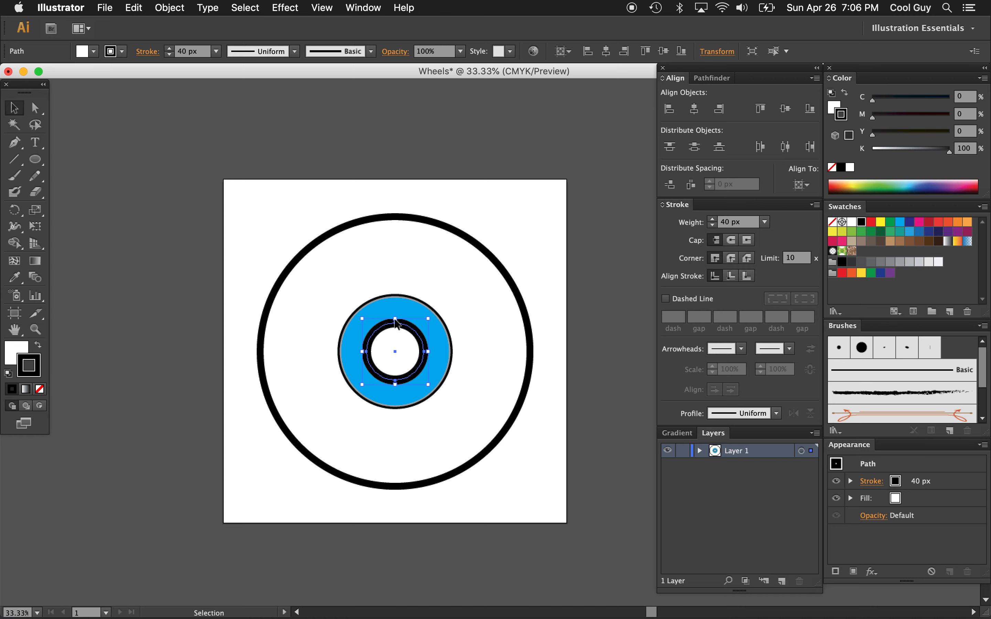
click(556, 296)
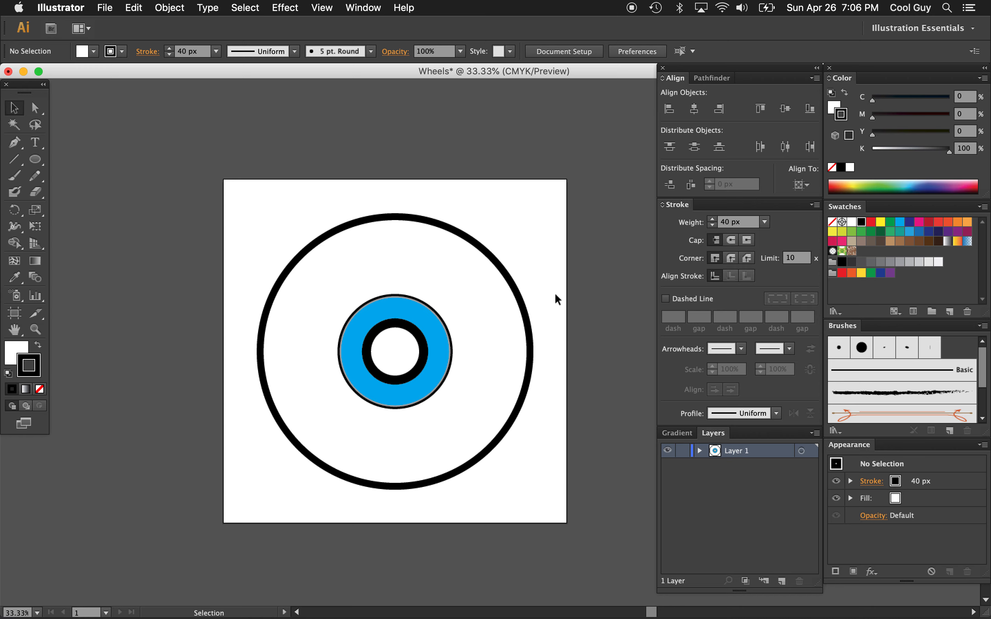
Duplicate the thin black ring around the blue circle in place and enlarge the copy by roughly a fifth about its centre
click(428, 305)
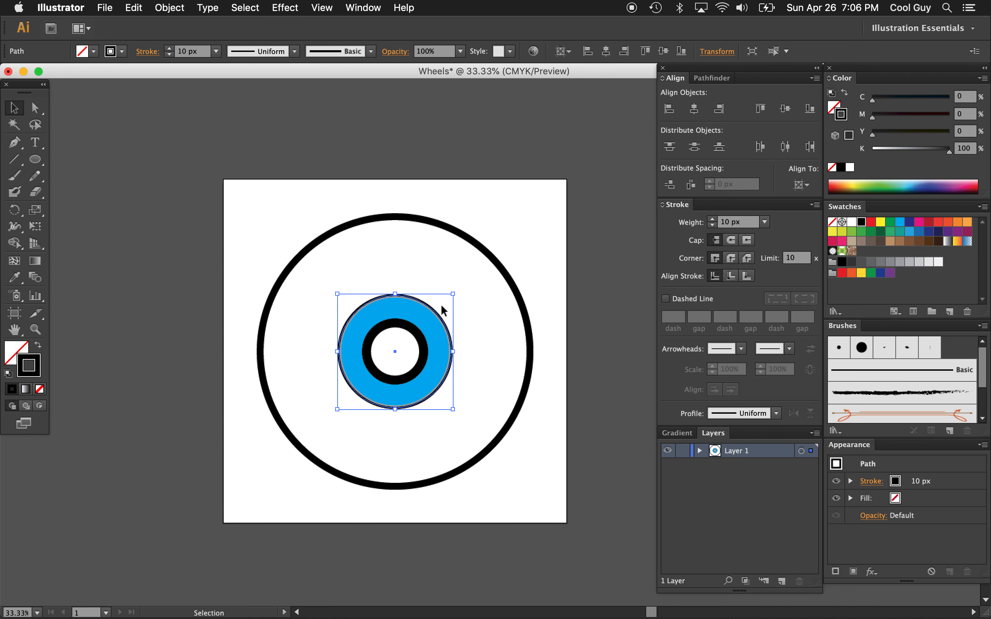
key(super+c)
key(super+f)
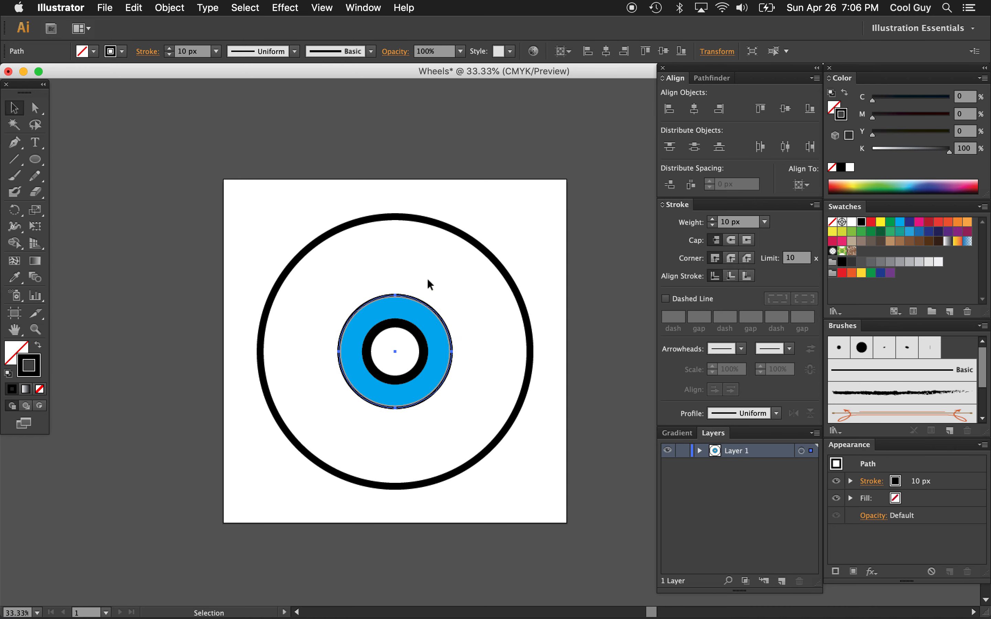
drag(395, 294, 394, 284)
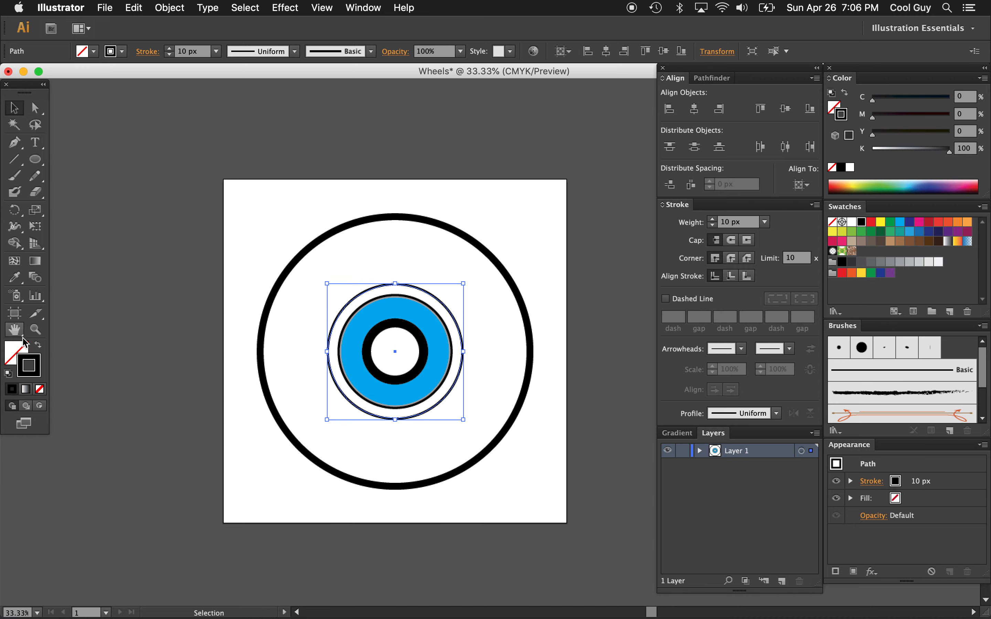
Give the enlarged copy a 10% gray fill with no stroke and send it to the back
click(37, 346)
click(17, 352)
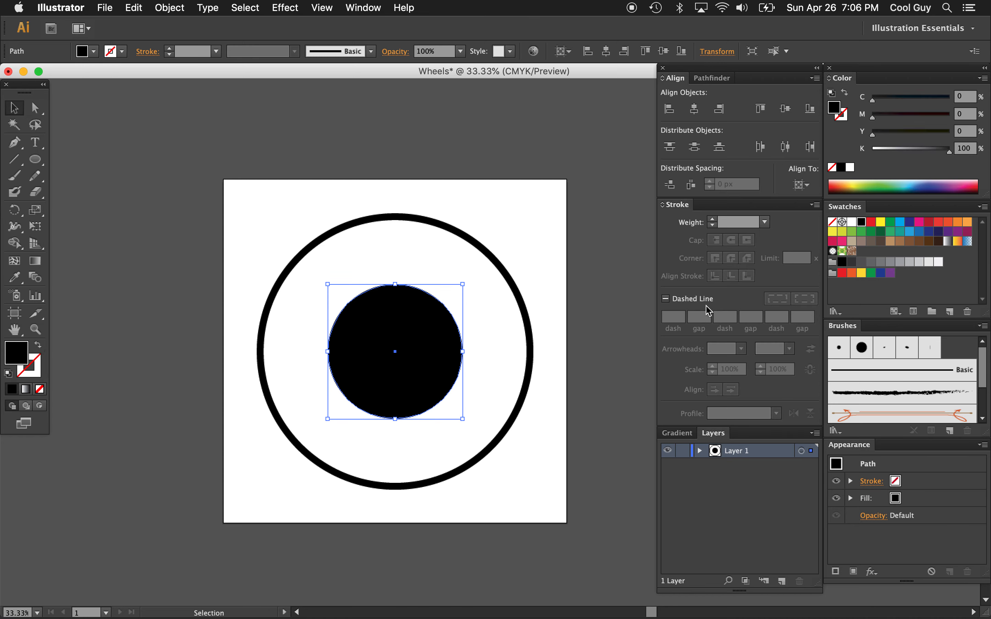
click(929, 264)
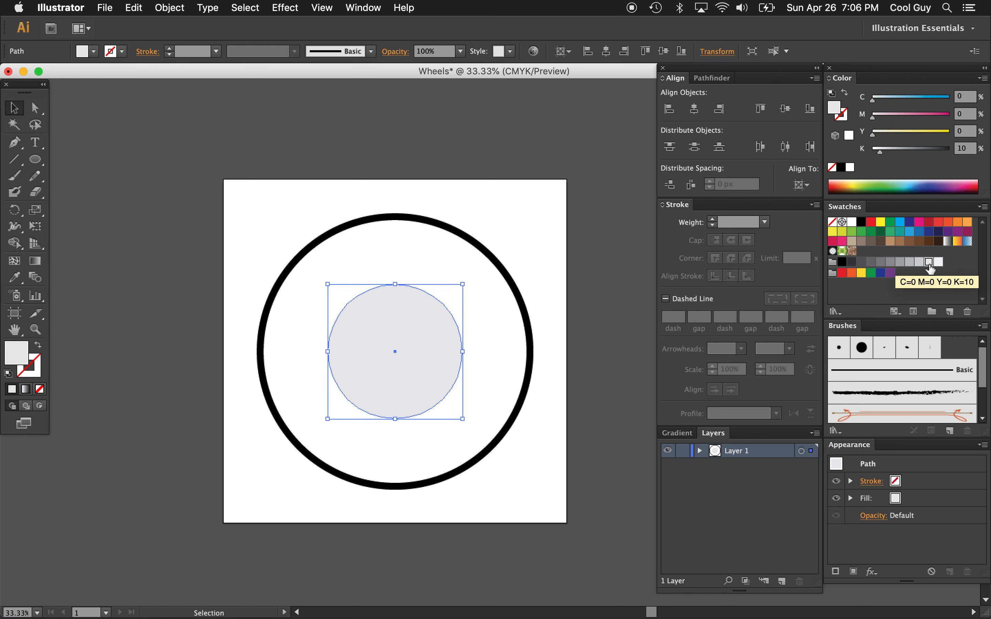
key(super+shift+bracketleft)
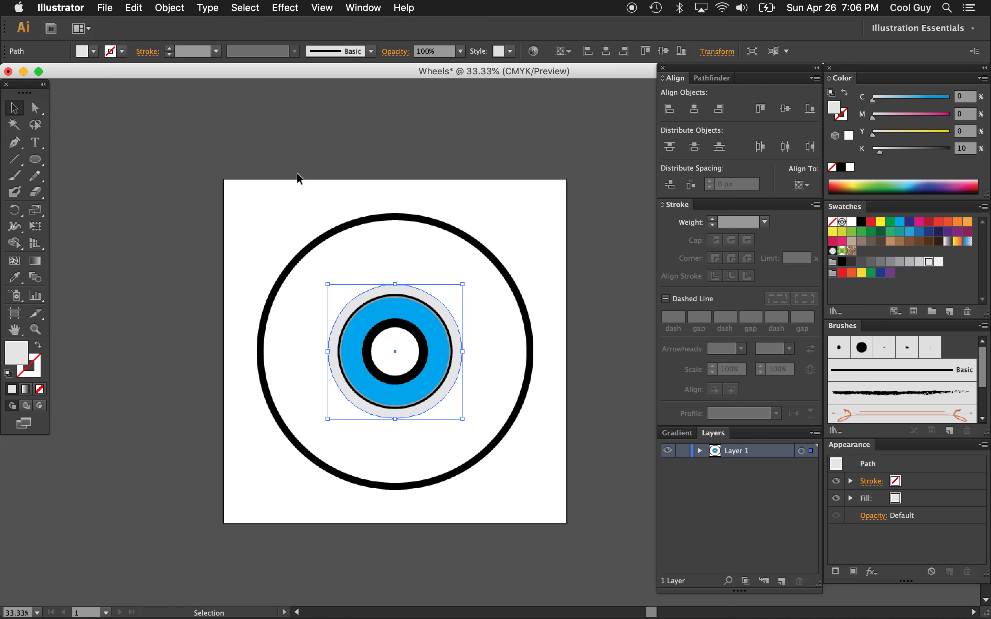
click(426, 247)
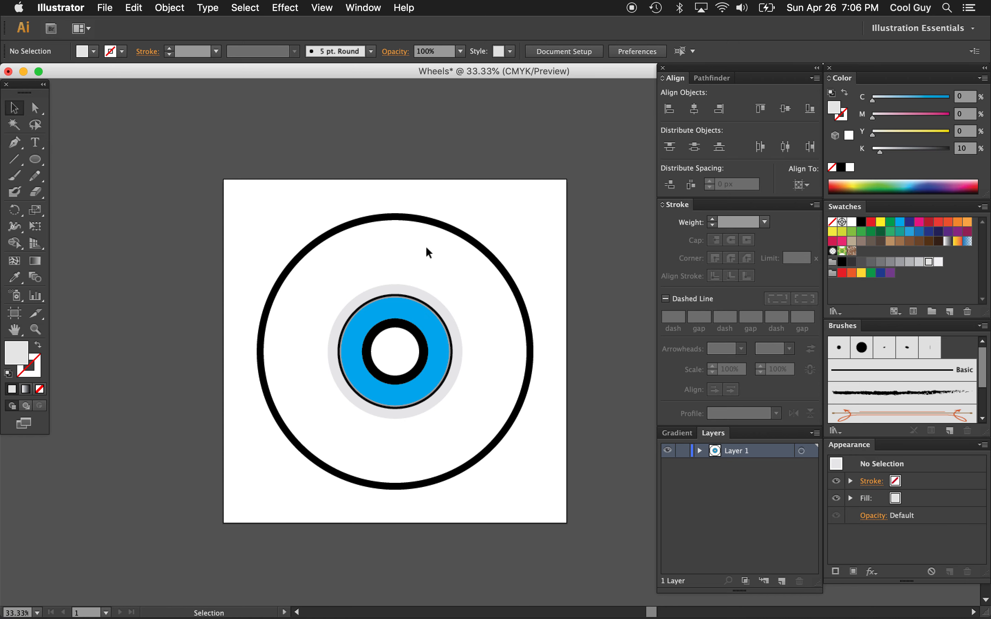
Enlarge the light gray circle behind the blue circle by roughly a tenth about its centre
click(392, 289)
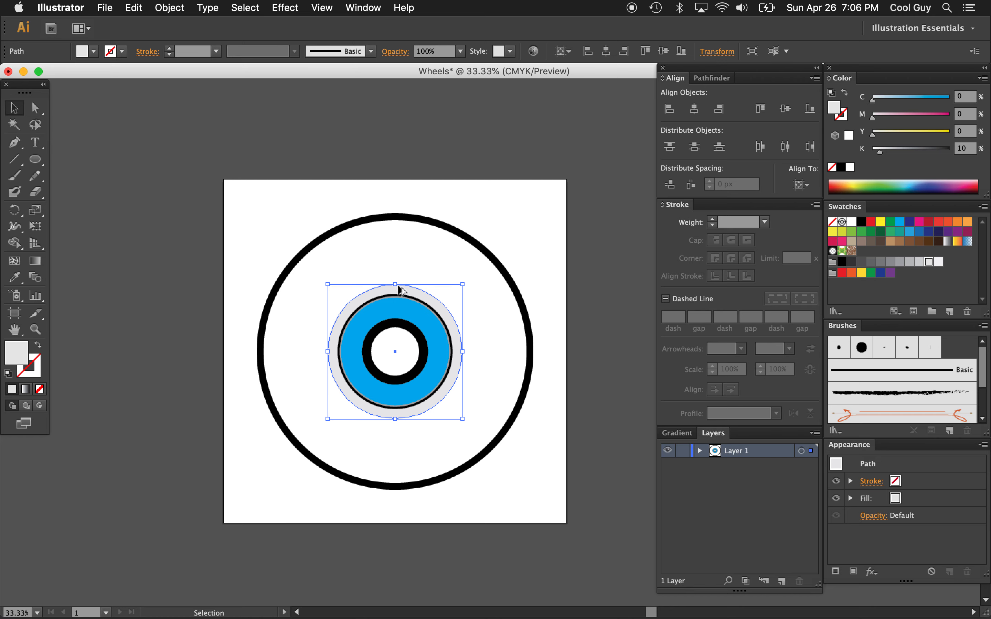
drag(395, 286, 393, 277)
click(167, 236)
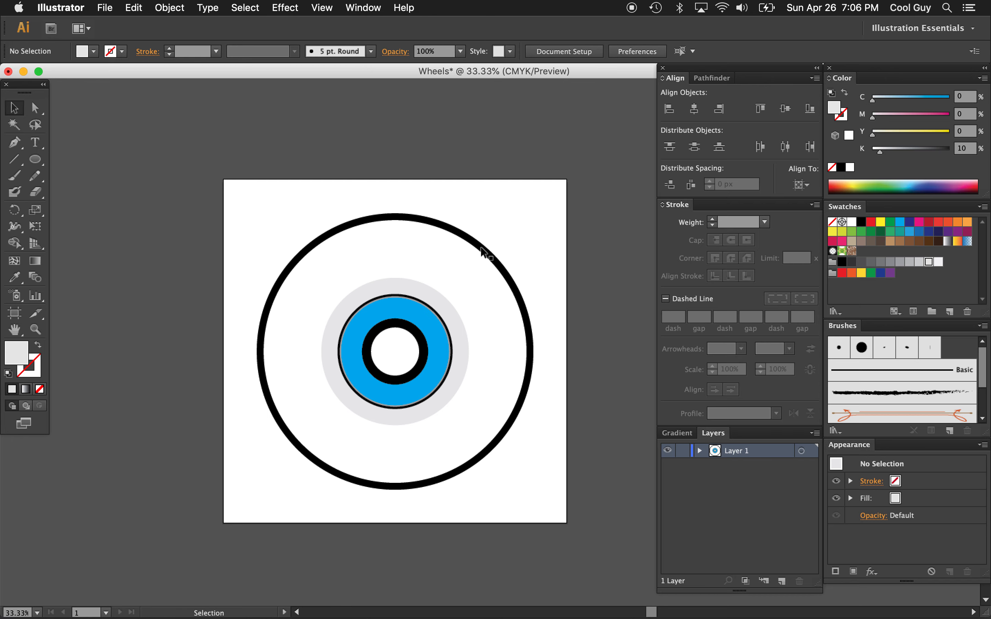
Place a slightly smaller concentric copy of the outer black ring behind it, with a 10% gray stroke
click(481, 251)
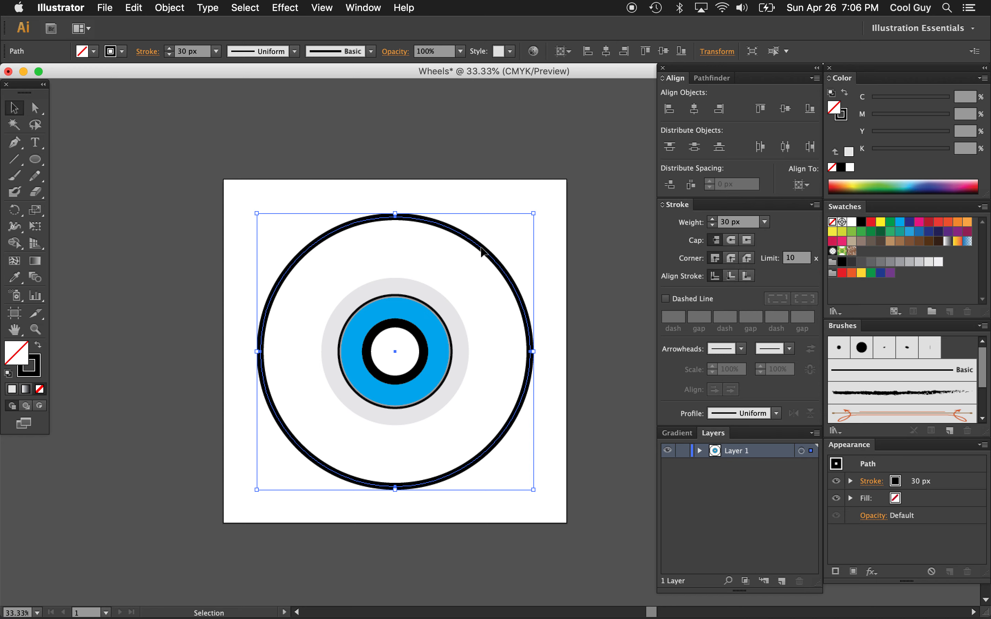
key(a)
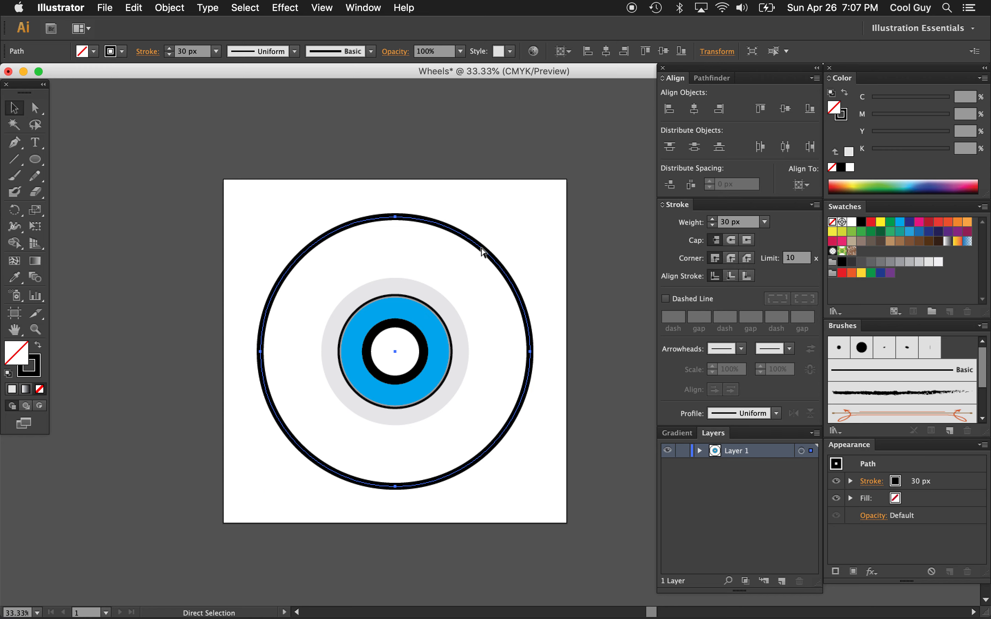
key(shift+super+v)
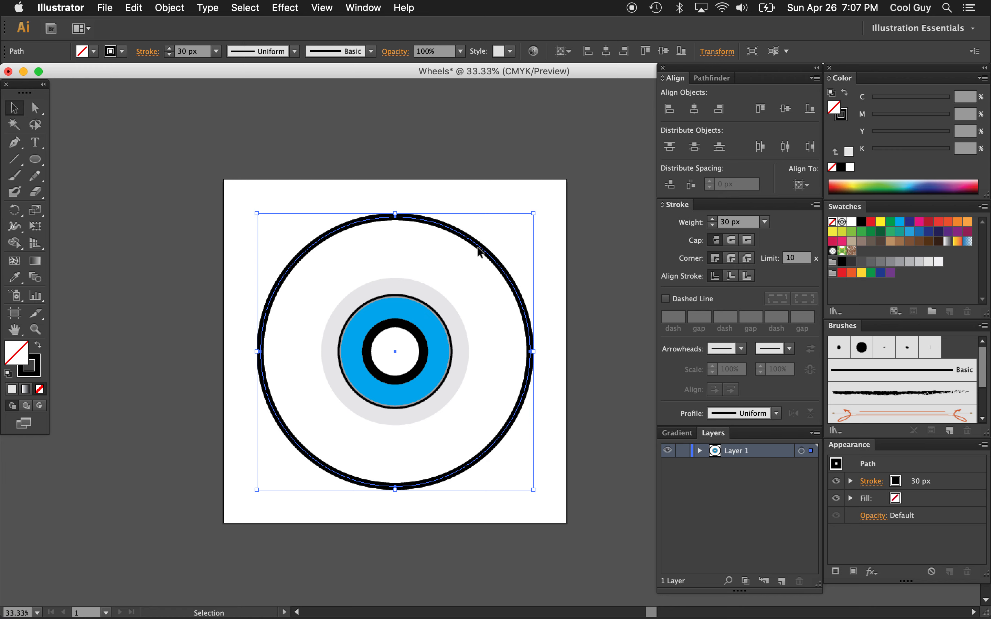
key(x)
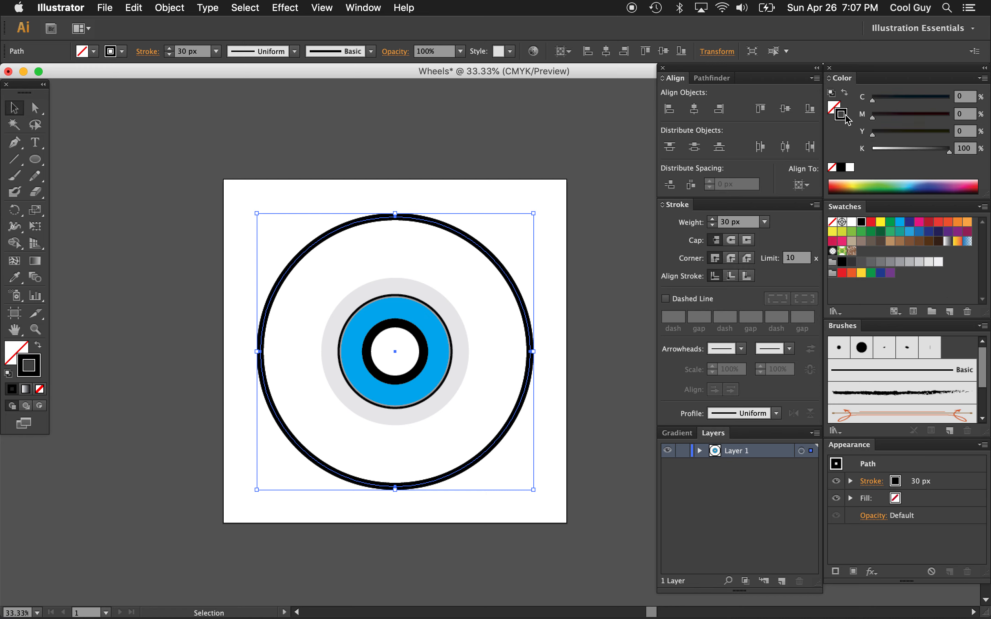
click(901, 265)
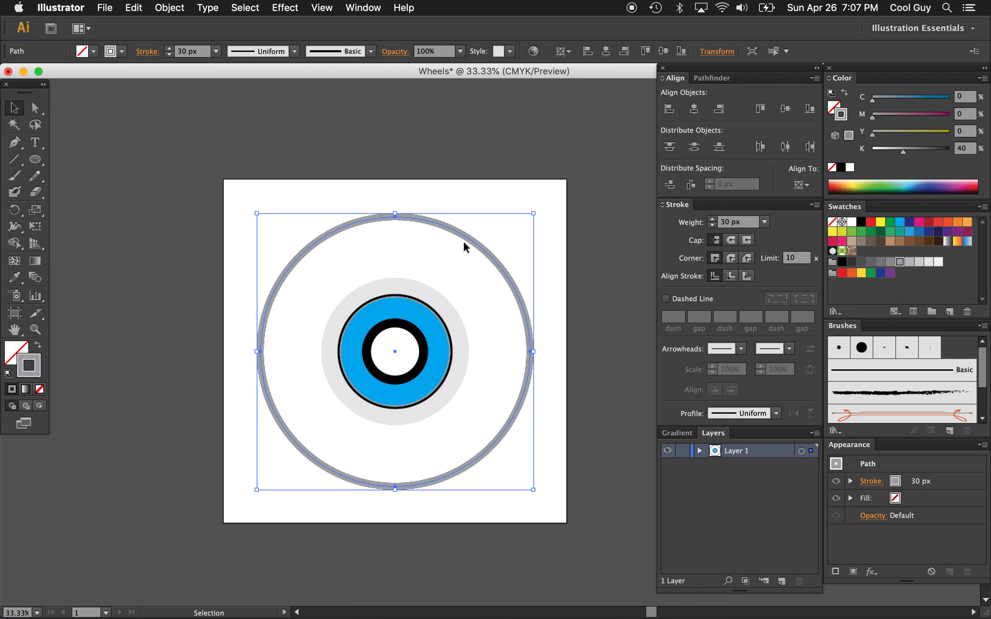
drag(395, 214, 395, 218)
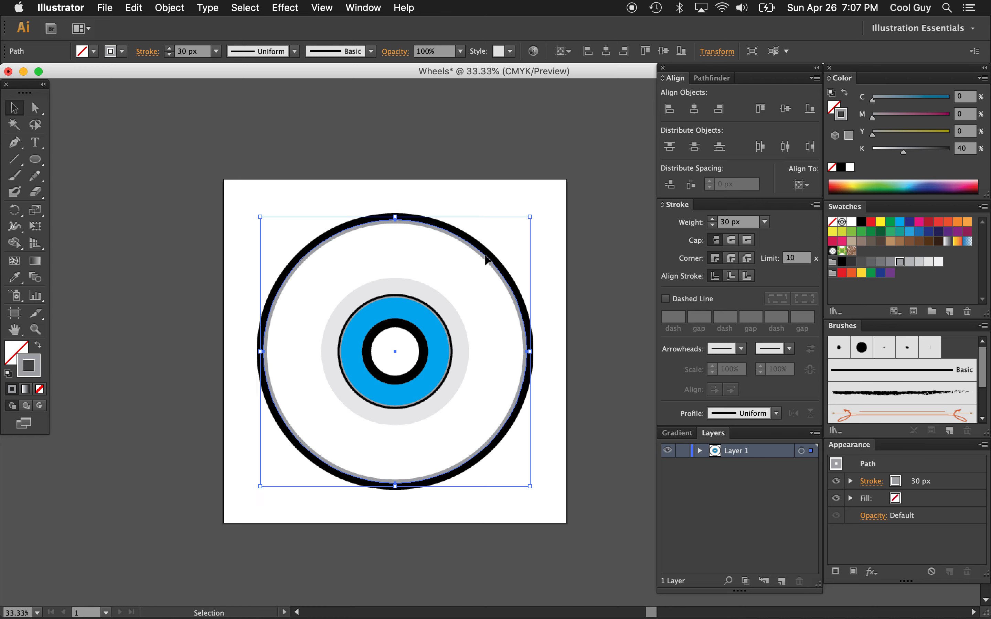
click(928, 264)
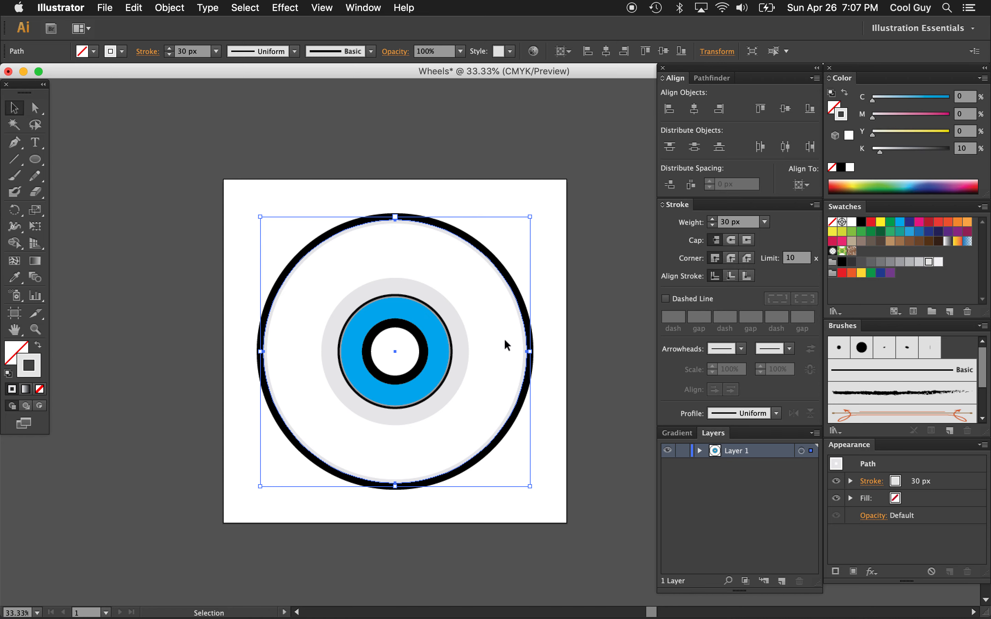
Rotate the large light gray ring slightly counterclockwise and pull its left edge a little inward
drag(530, 352, 530, 353)
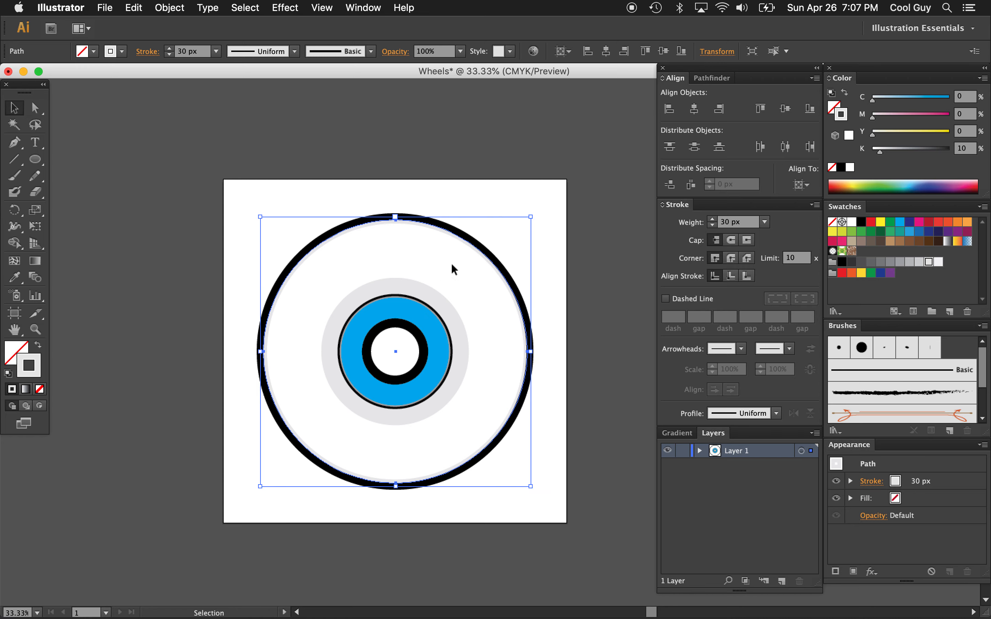
drag(535, 218, 530, 212)
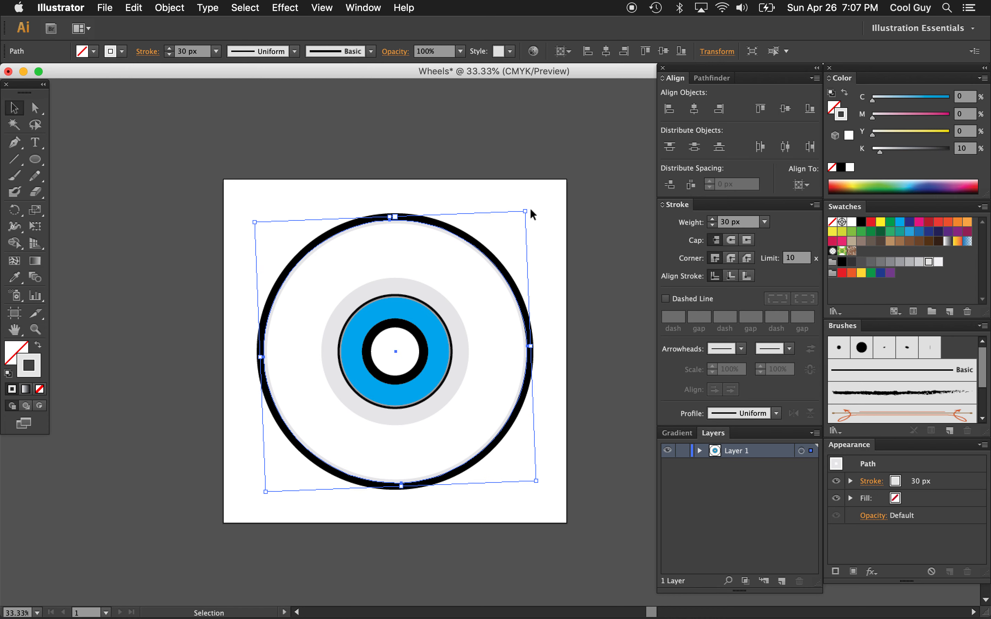
drag(260, 357, 262, 357)
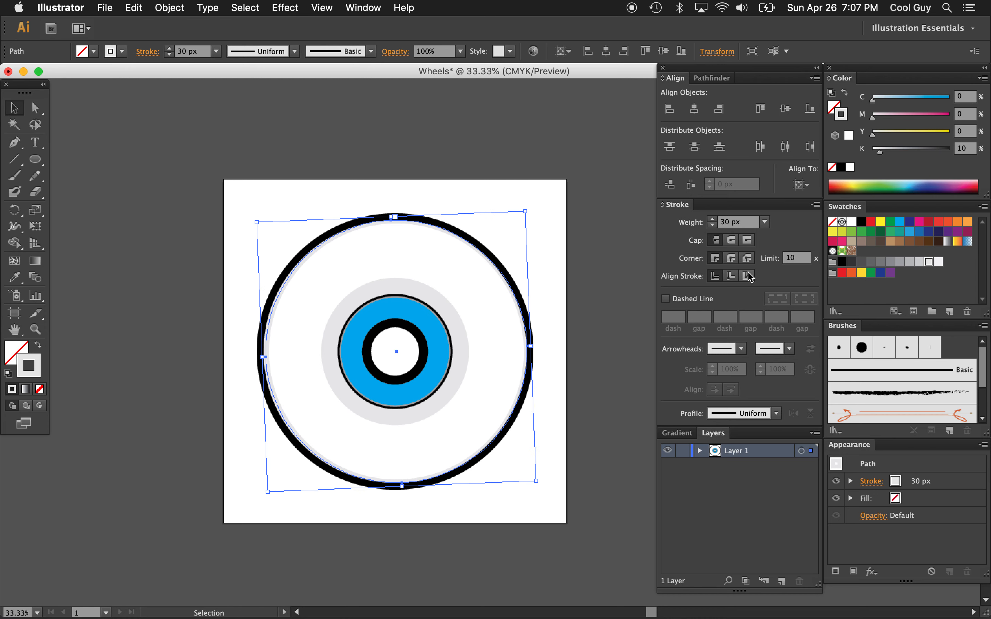
Try a variable-width stroke profile on the large light gray ring
click(775, 415)
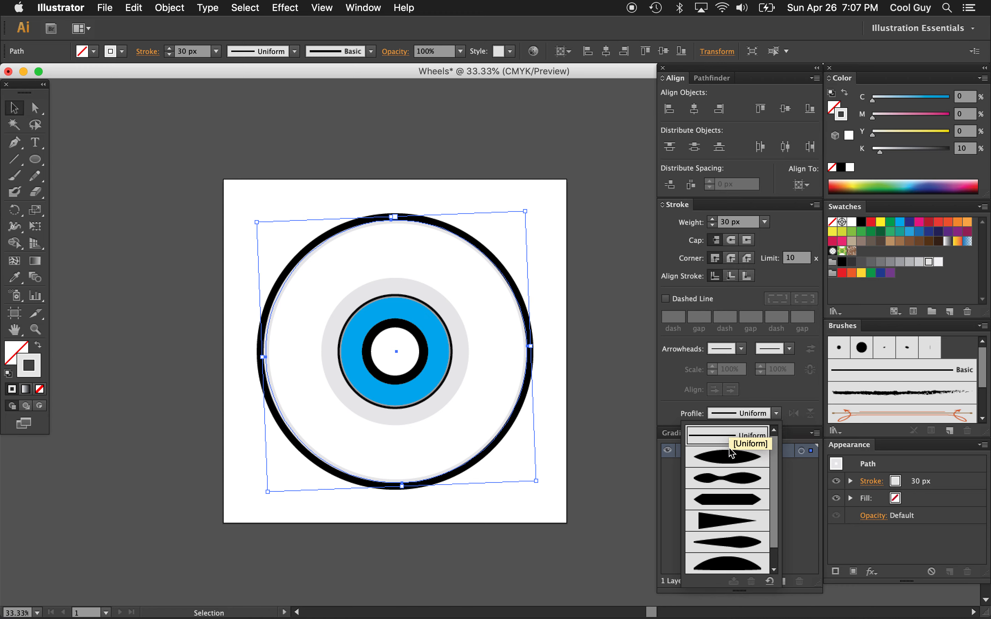
click(736, 483)
click(552, 258)
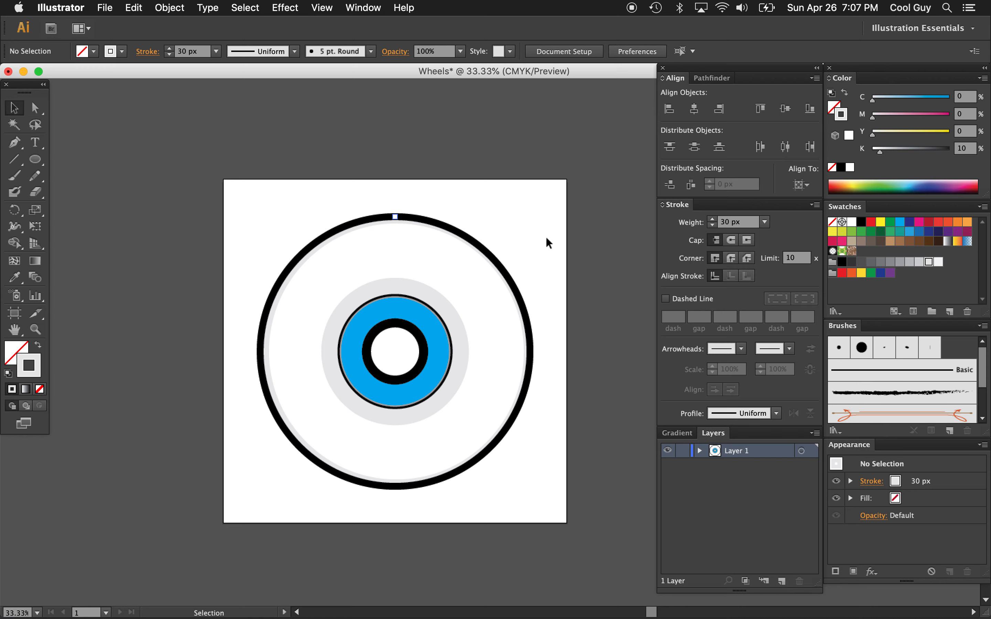
Lock the layer holding the wheel artwork and rename it Wheel
click(682, 450)
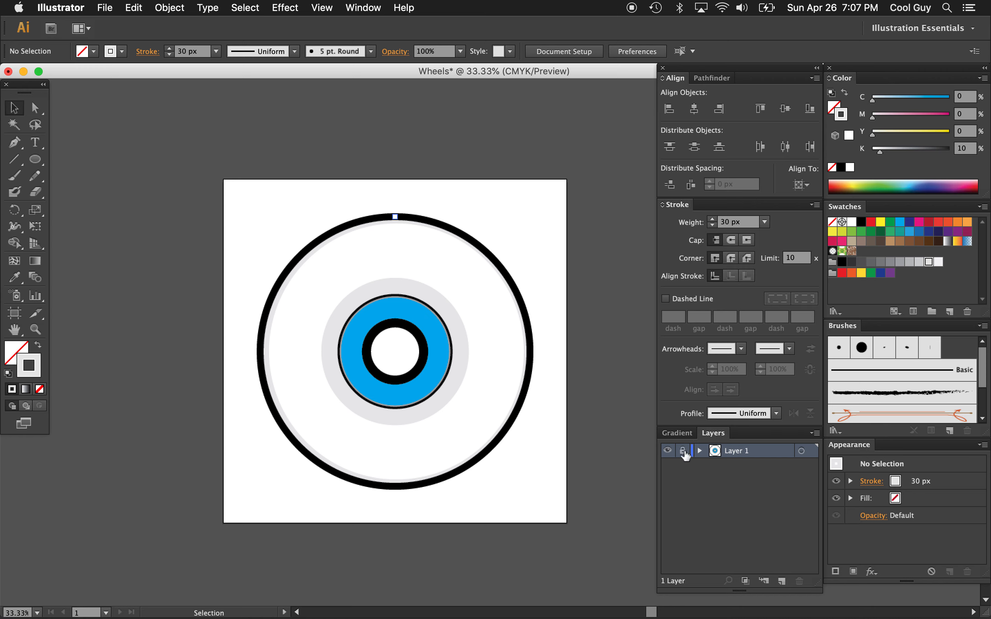
double_click(744, 451)
text(Wheel)
key(Return)
Add a new layer above the Wheel layer and name it Art
click(781, 580)
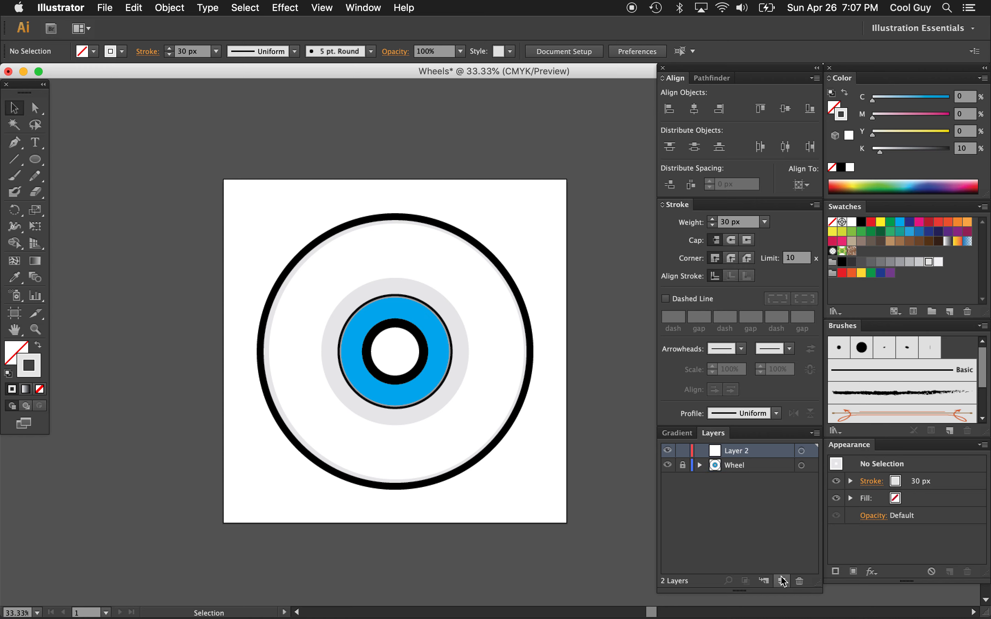
double_click(739, 451)
text(A)
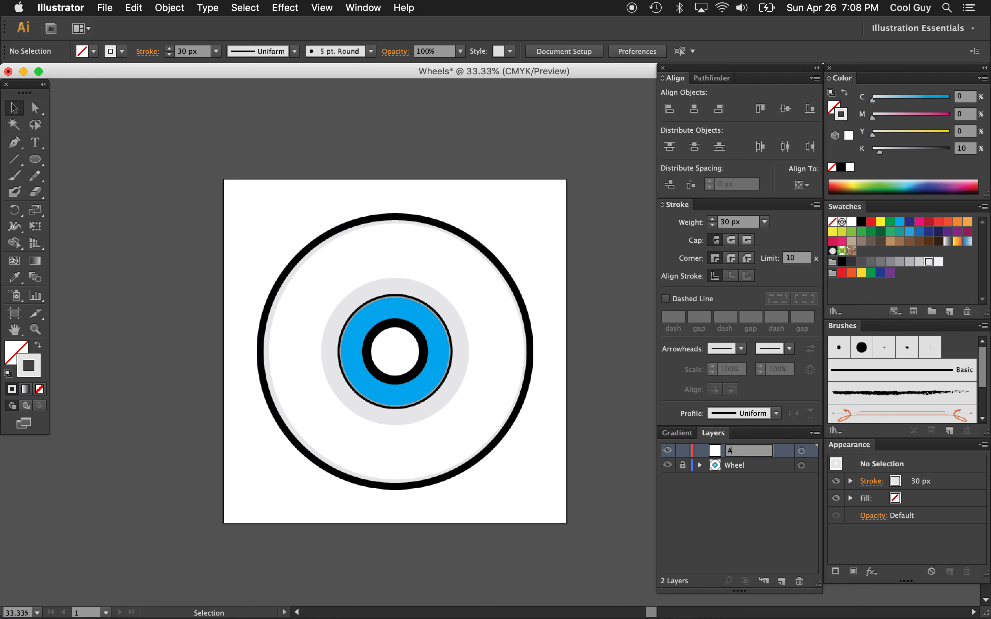
text(rt)
key(Return)
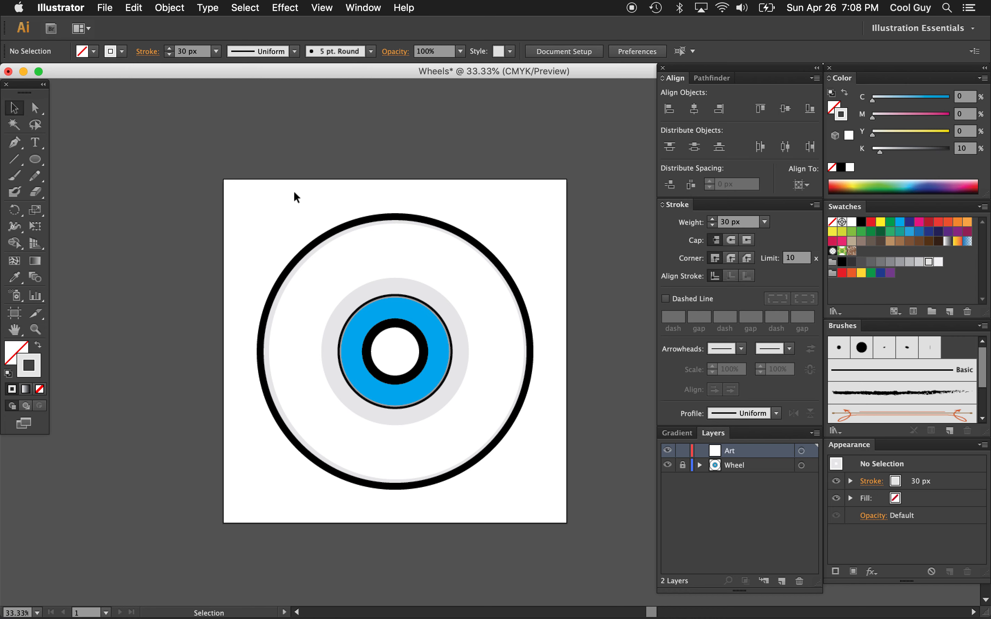
Draw a circle about two thirds of the outer ring's diameter on the Art layer, offset toward the wheel's right side
key(l)
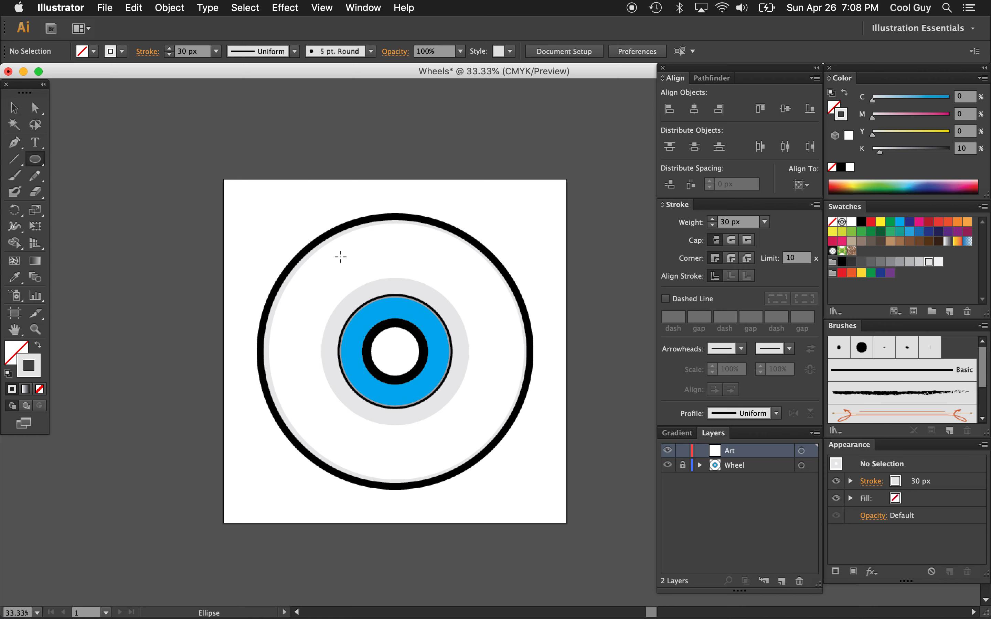
drag(333, 262, 523, 398)
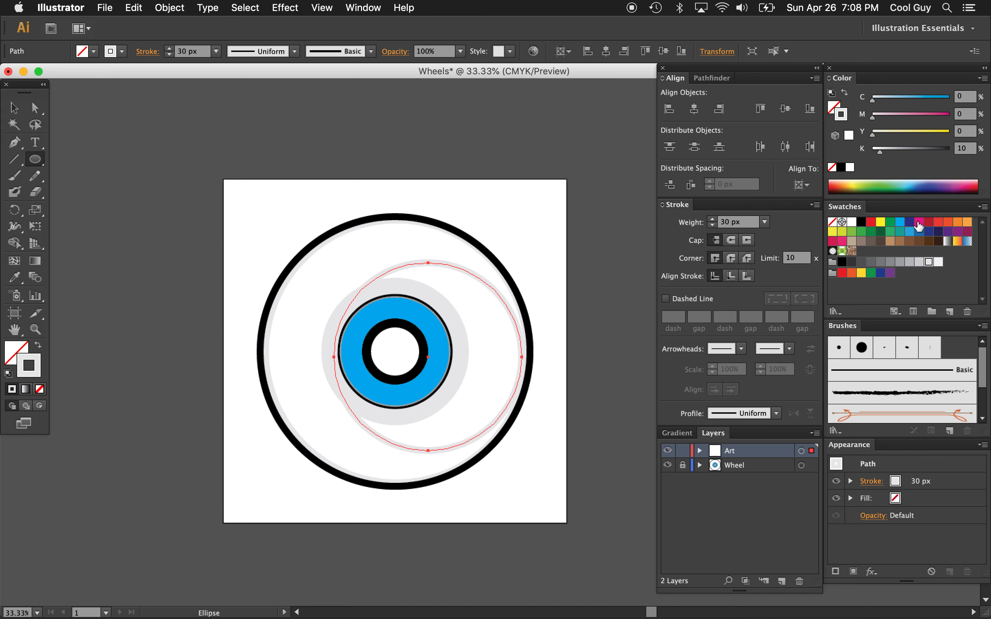
Color the new circle's stroke magenta and center the circle horizontally and vertically on the artboard
click(919, 223)
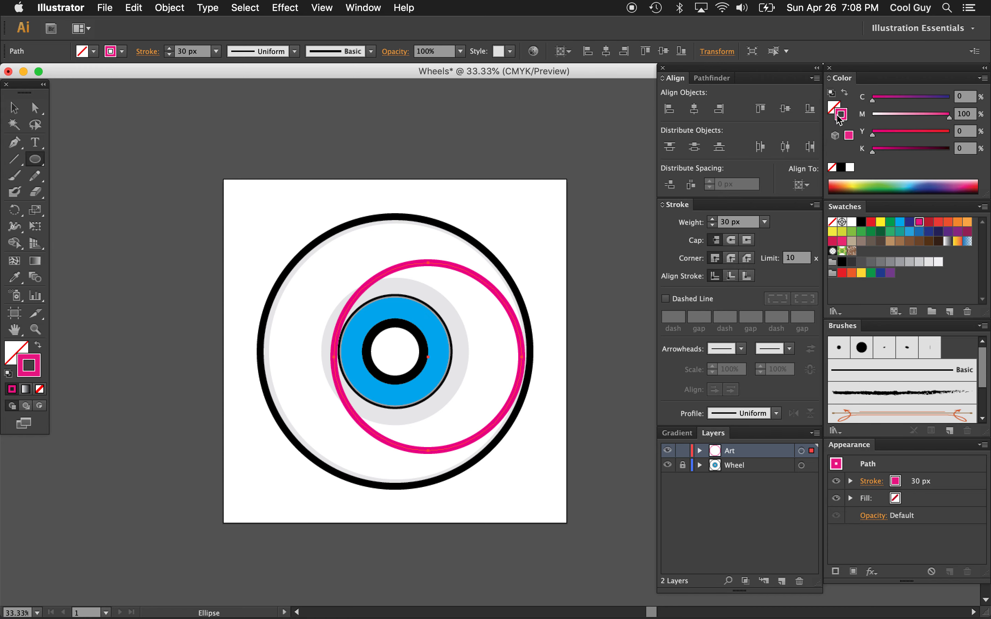
click(696, 110)
click(785, 109)
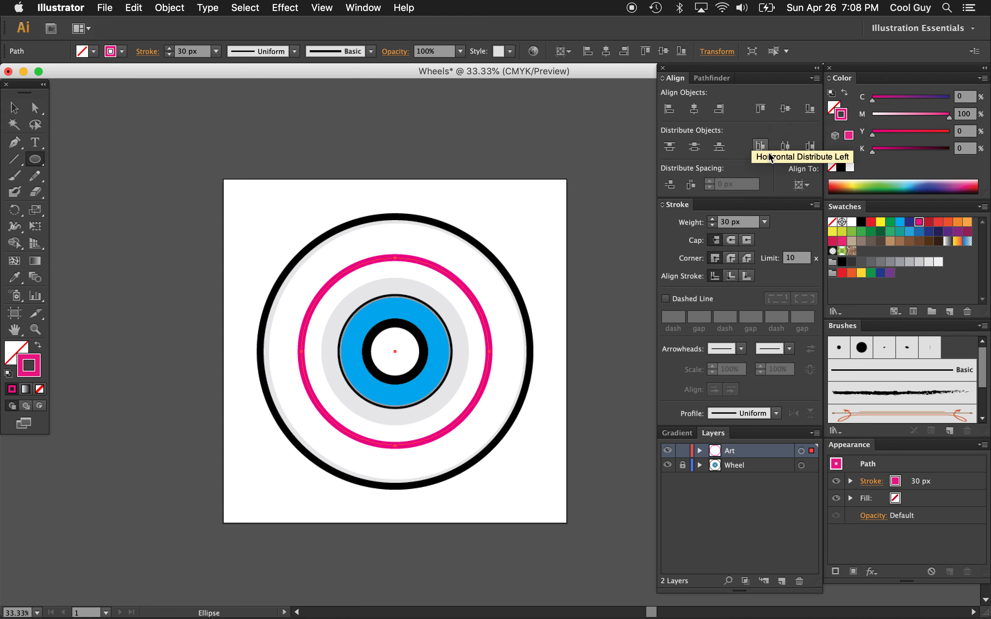
click(802, 185)
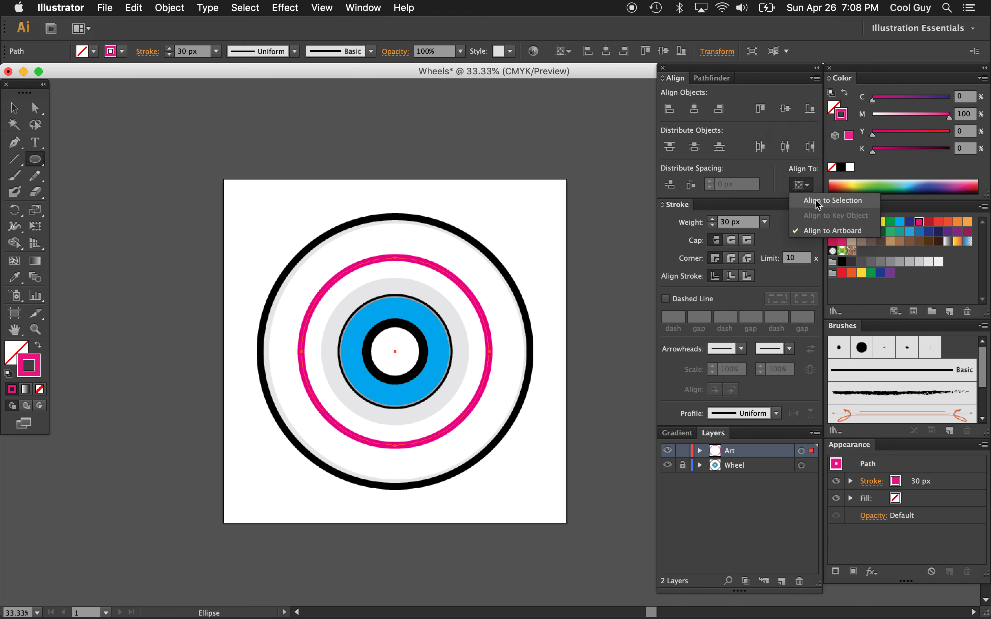
click(13, 108)
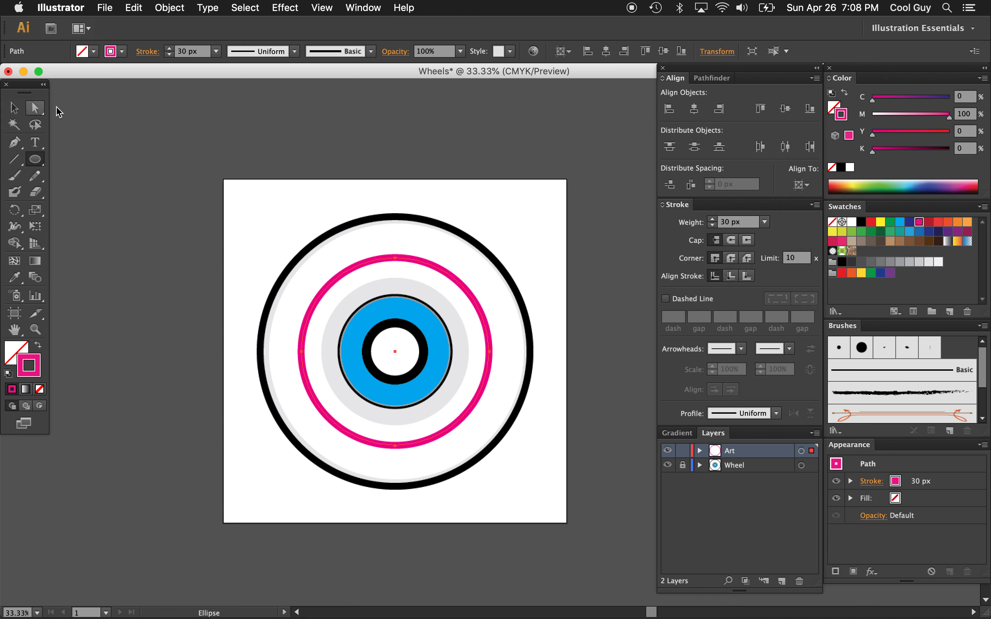
Enlarge the magenta ring slightly about its center, keeping its proportions
key(v)
click(288, 199)
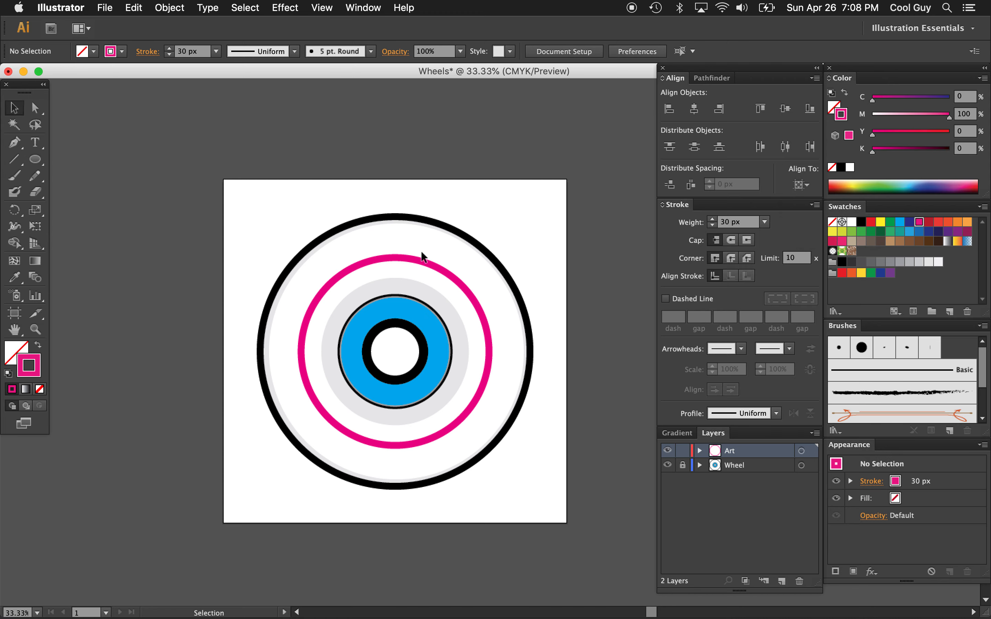
click(416, 266)
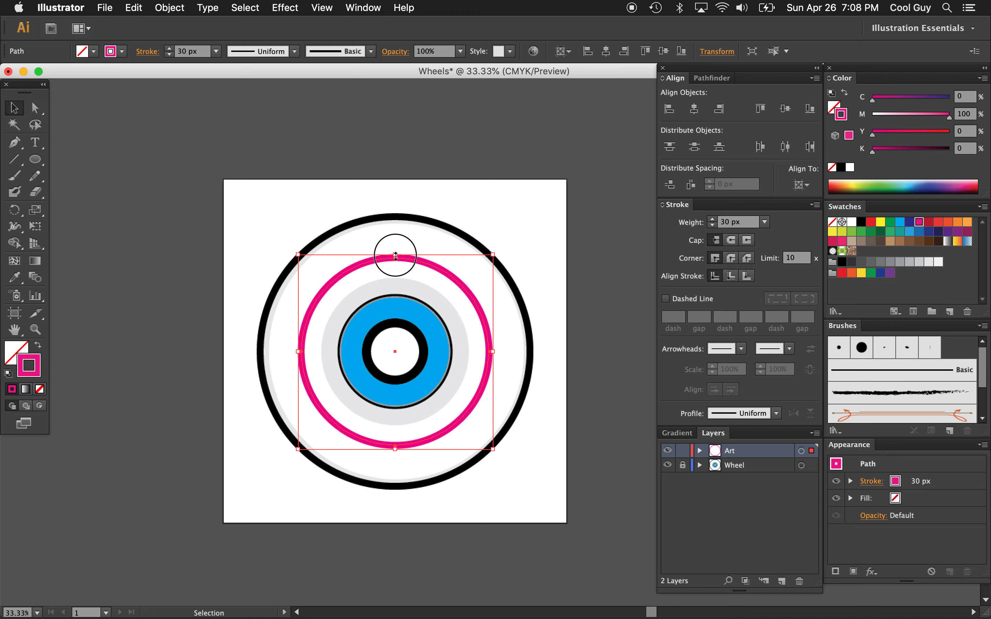
drag(394, 252, 393, 249)
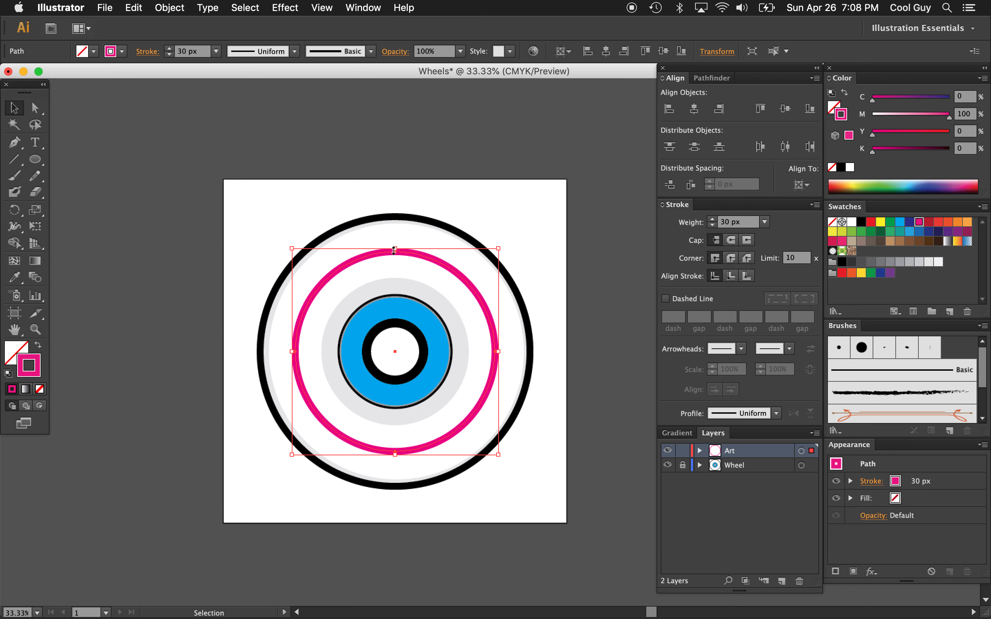
Thicken the magenta ring's stroke to 190 px and scale the ring up slightly about its center
click(756, 224)
key(shift+Up)
key(shift+Up)
key(shift+Up)
key(shift+Up)
key(shift+Up)
key(shift+Up)
key(shift+Up)
key(shift+Up)
key(shift+Up)
key(shift+Up)
key(shift+Up)
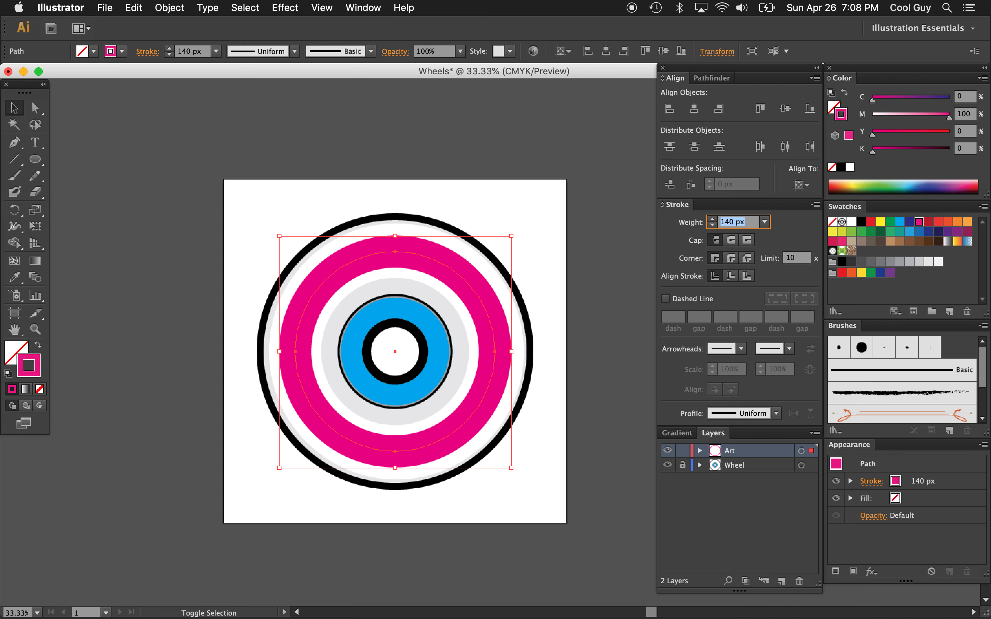
key(shift+Up)
key(shift+Up)
key(shift+Up)
key(shift+Up)
key(shift+Up)
key(shift+Up)
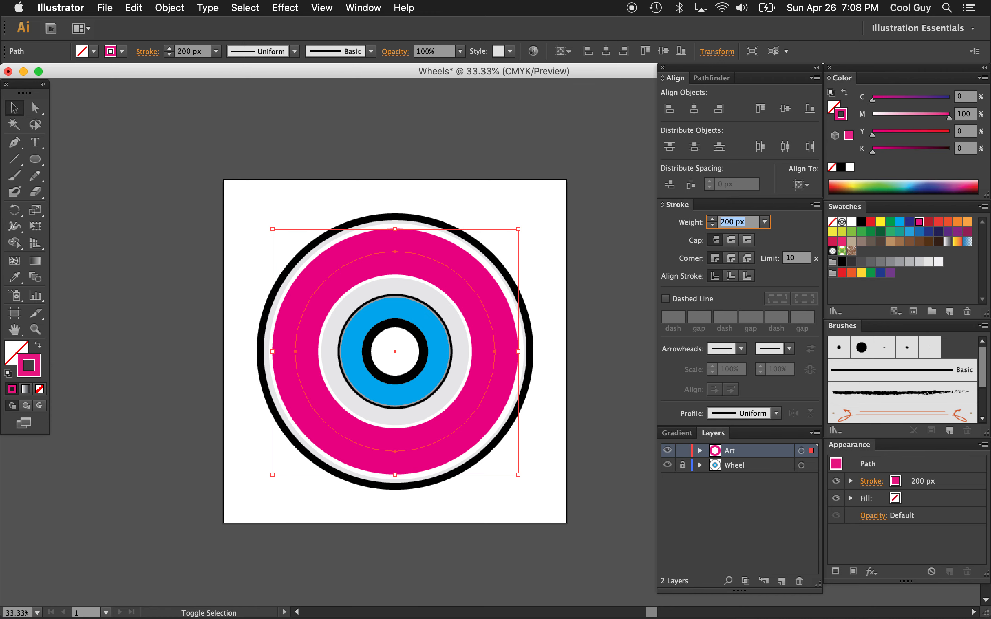
key(shift+Down)
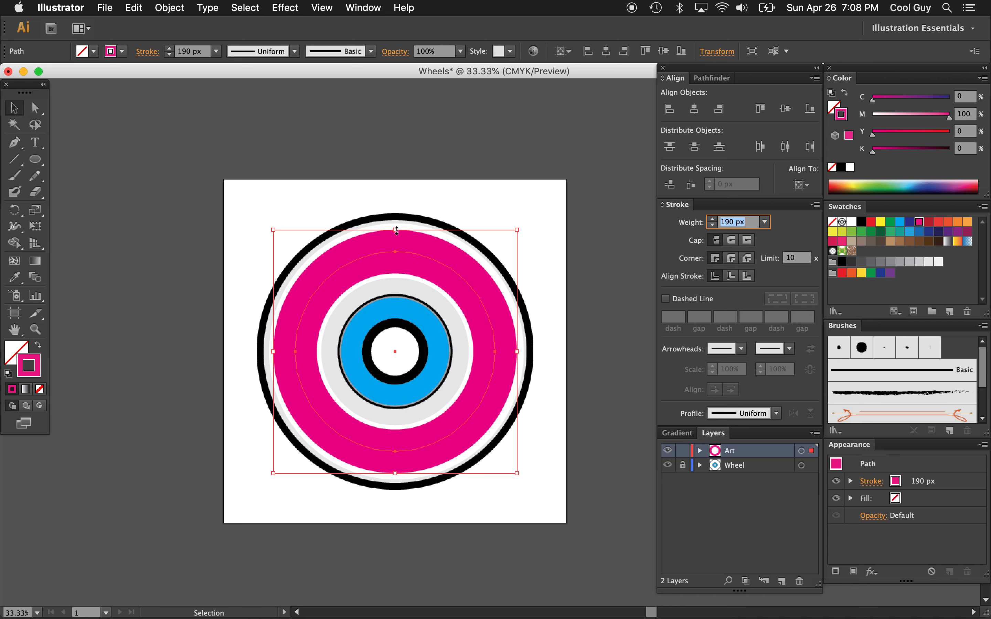
mouse_move(397, 230)
mouse_down()
mouse_move(395, 215)
mouse_move(396, 241)
mouse_move(396, 228)
mouse_up()
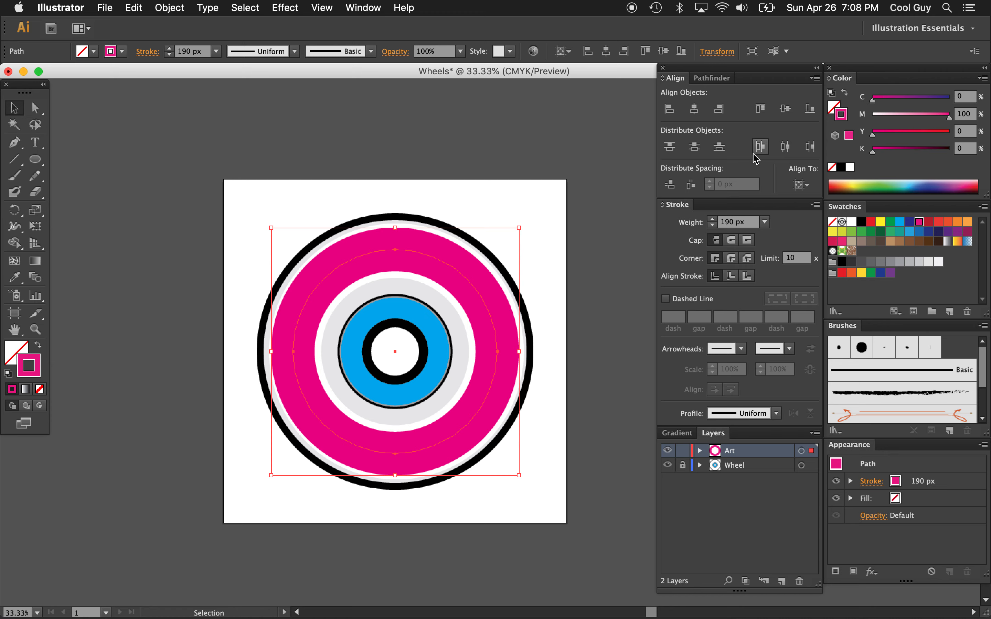
Try several stroke weights between 190 and 250 px on the magenta ring and settle on 200 px
click(751, 222)
key(shift+Up)
key(shift+Up)
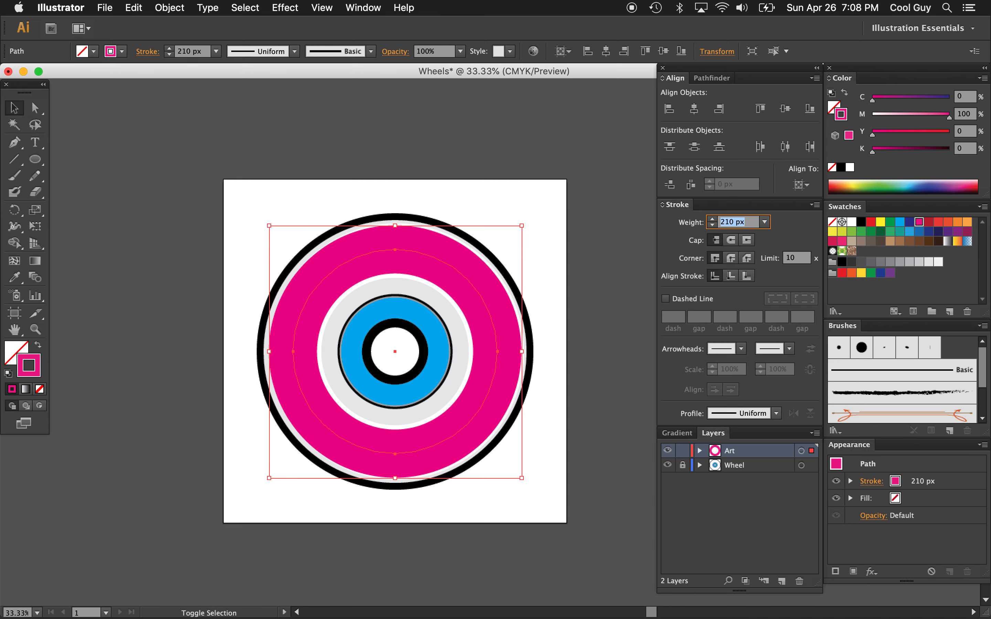
key(Down)
key(Down)
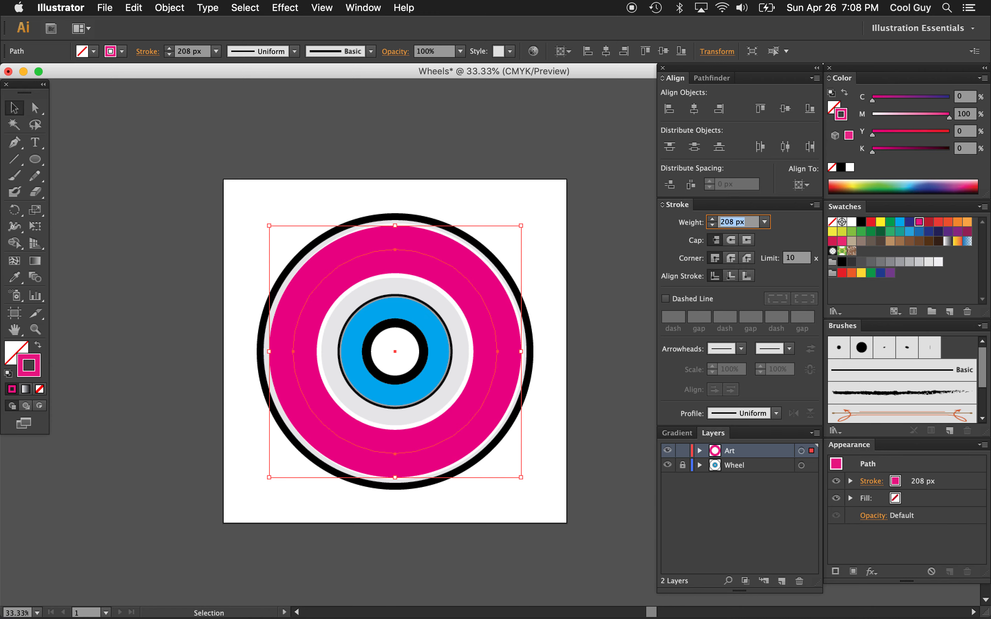
key(shift+Up)
key(shift+Up)
key(shift+Up)
key(shift+Up)
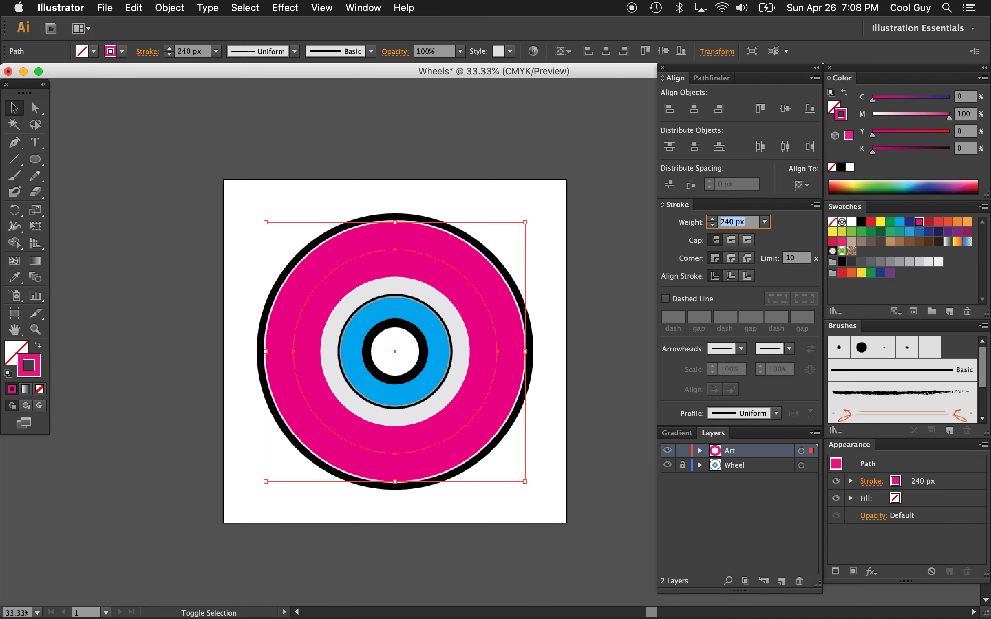
key(shift+Up)
key(shift+Down)
key(shift+Down)
key(shift+Down)
key(shift+Down)
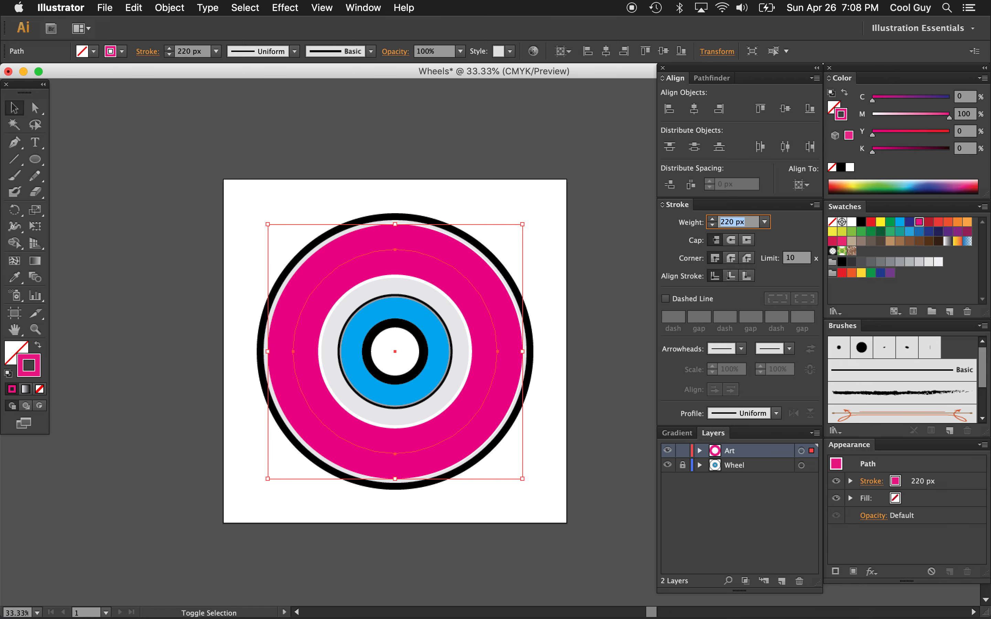
key(shift+Up)
key(shift+Down)
key(shift+Down)
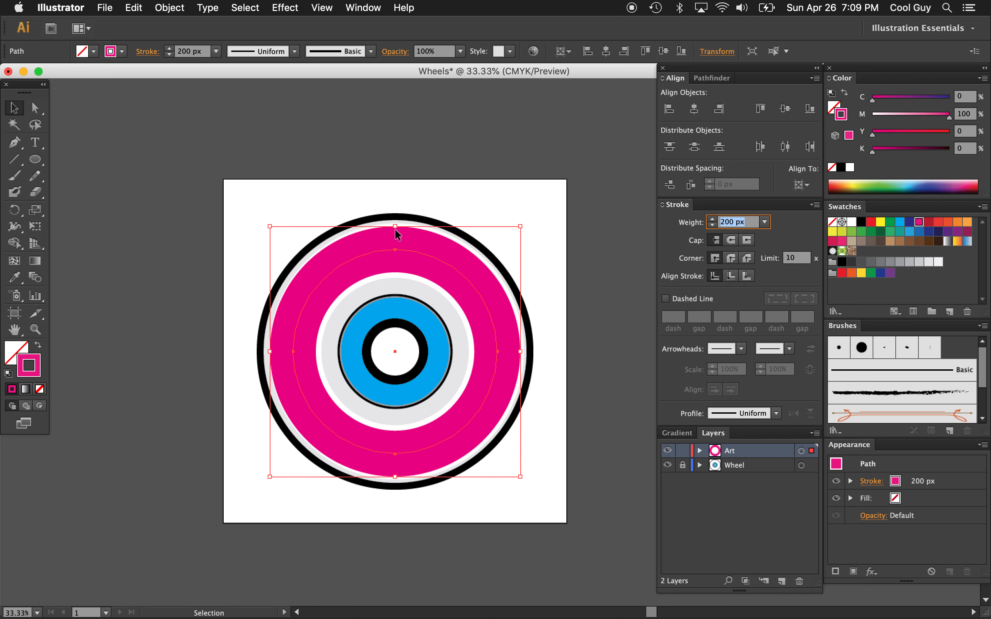
Shrink the magenta ring slightly about its center and deselect it
key(shift+w)
drag(396, 229, 396, 230)
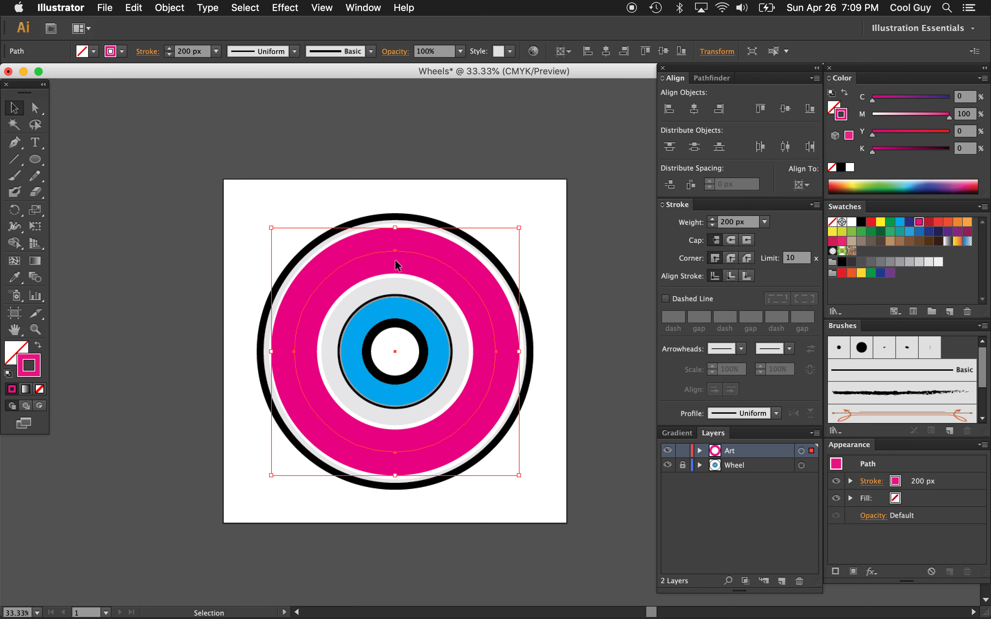
click(557, 243)
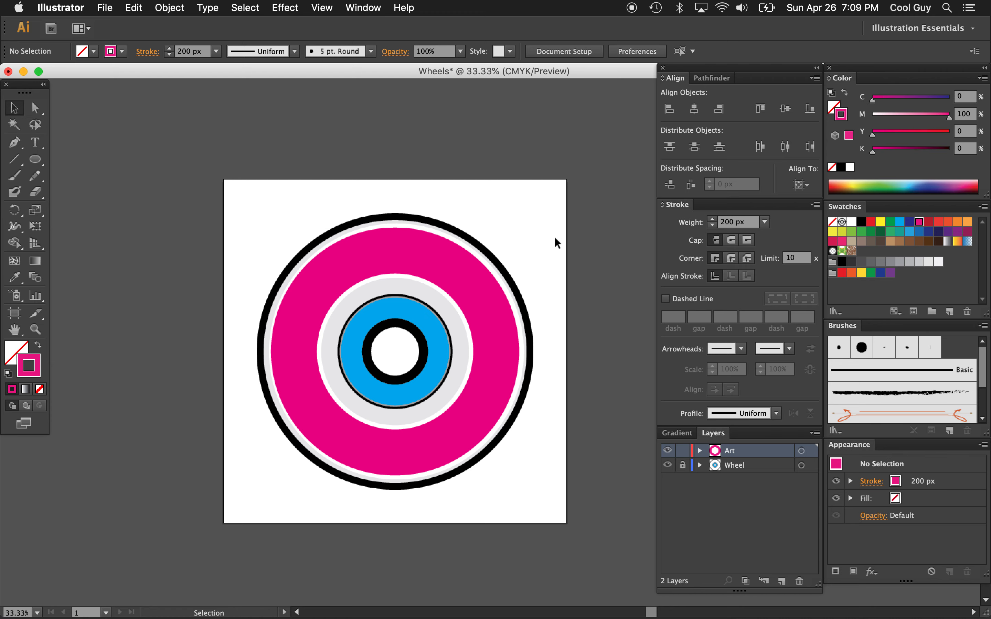
Expand the magenta ring's fill and stroke into a filled shape and make its fill the active color attribute
click(480, 295)
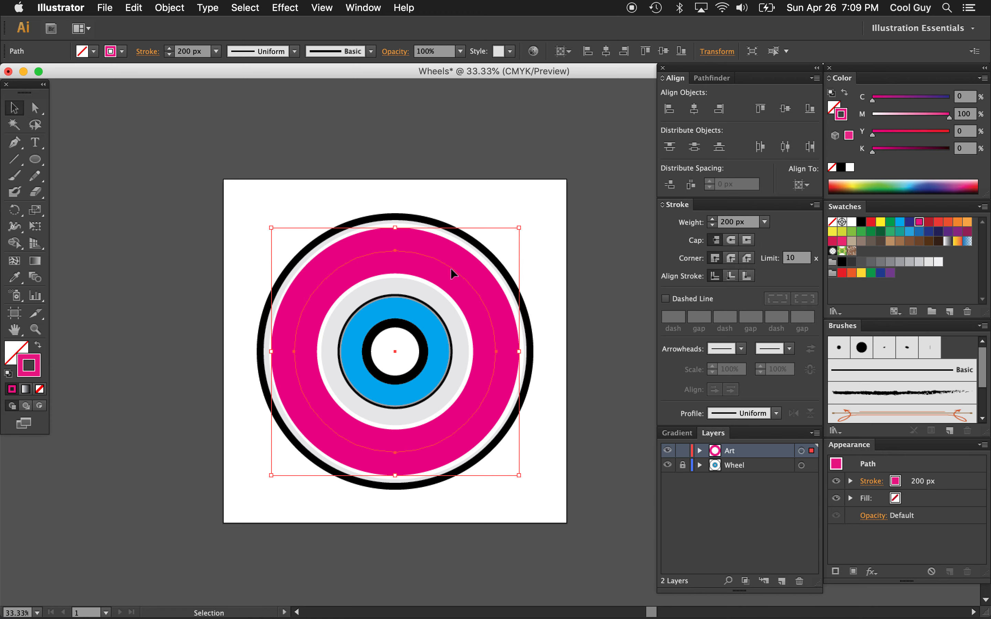
click(171, 10)
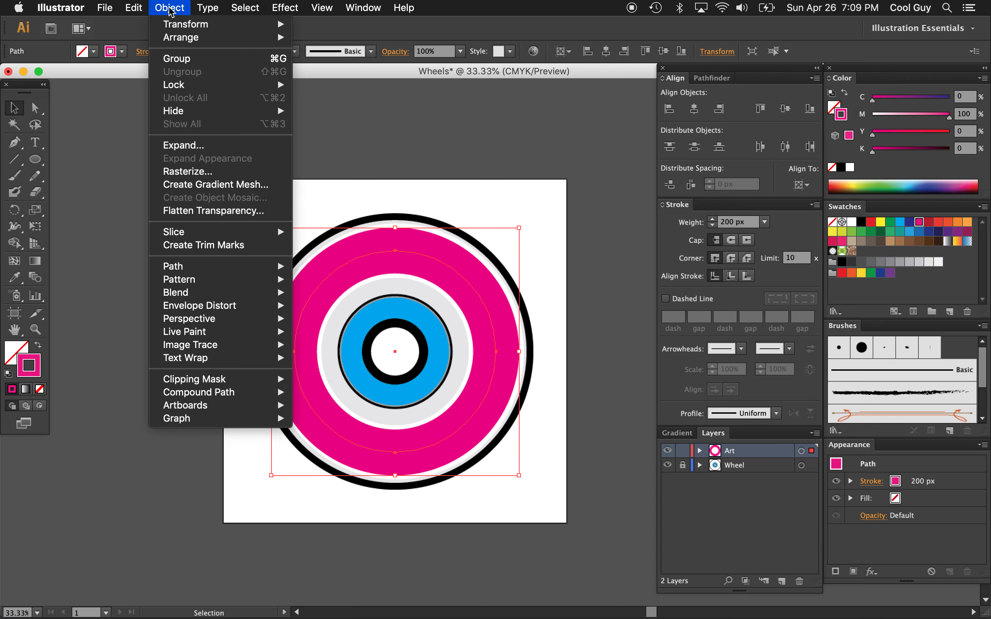
click(196, 145)
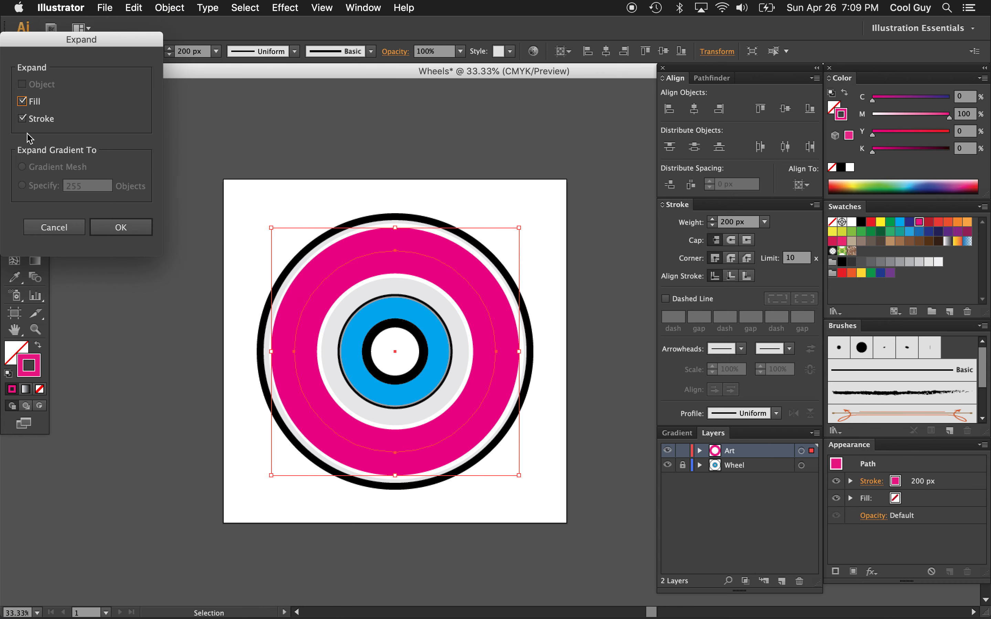
click(110, 227)
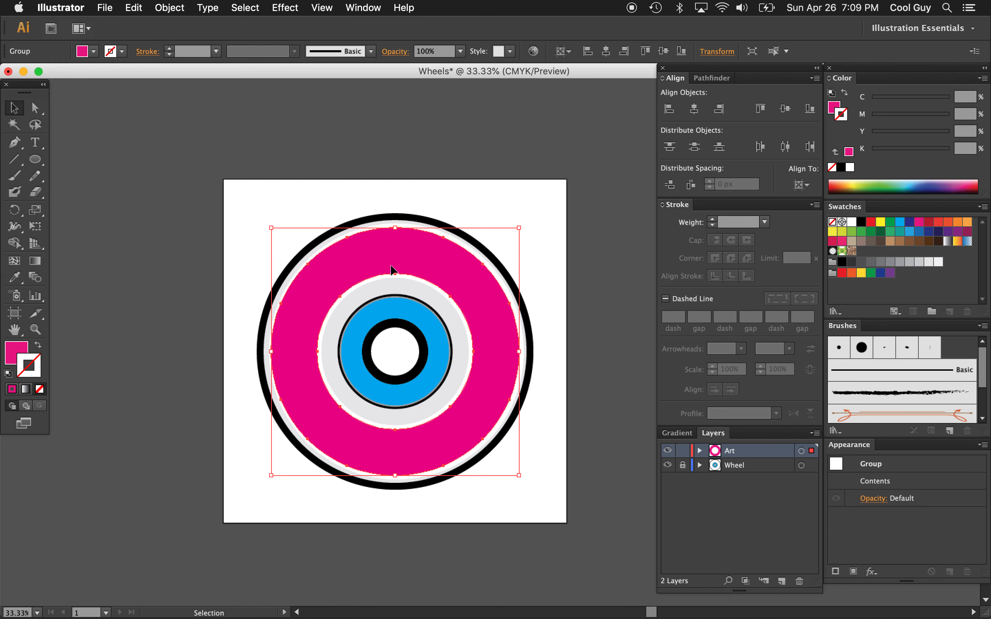
click(19, 350)
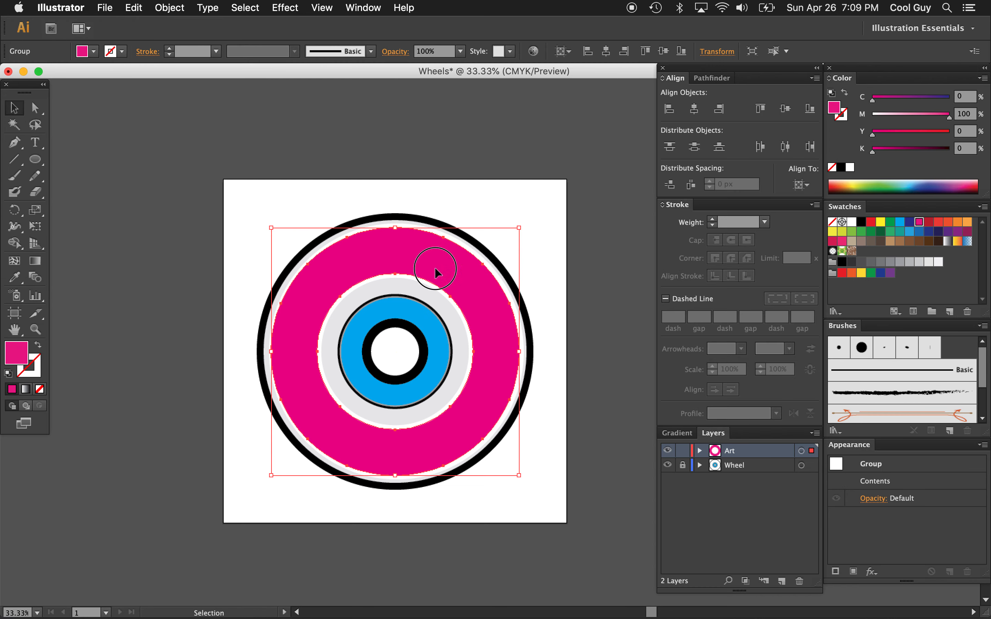
Try moving the expanded magenta ring to one side of the wheel, undo the move and deselect the ring
drag(435, 267, 266, 270)
key(super+z)
click(549, 210)
scroll(495, 247, right, 3)
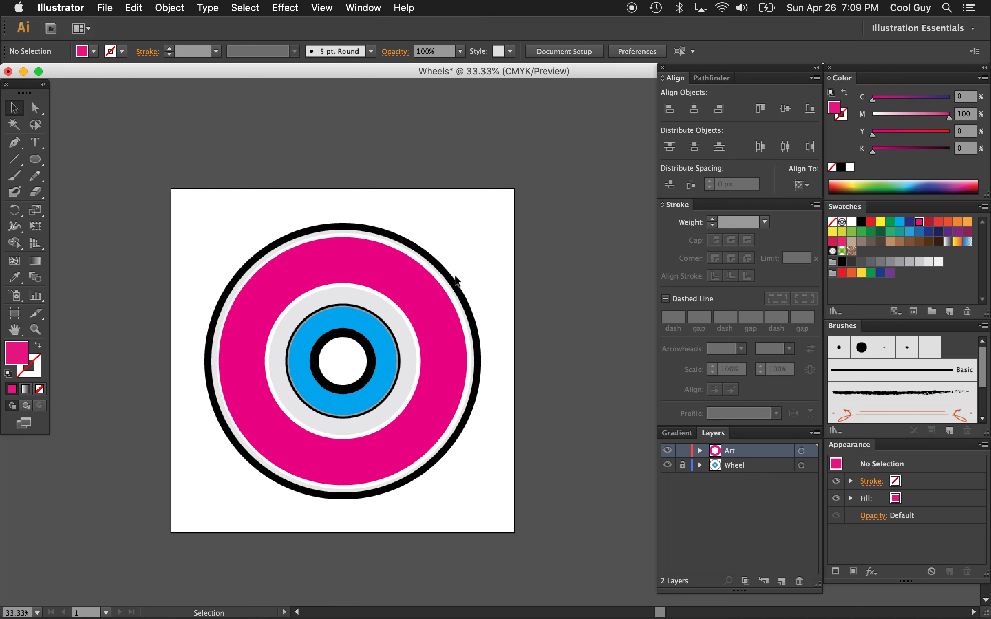
Fill the magenta ring with the black-and-white zebra stripe pattern from the Nature_Animal Skins swatch library
click(420, 294)
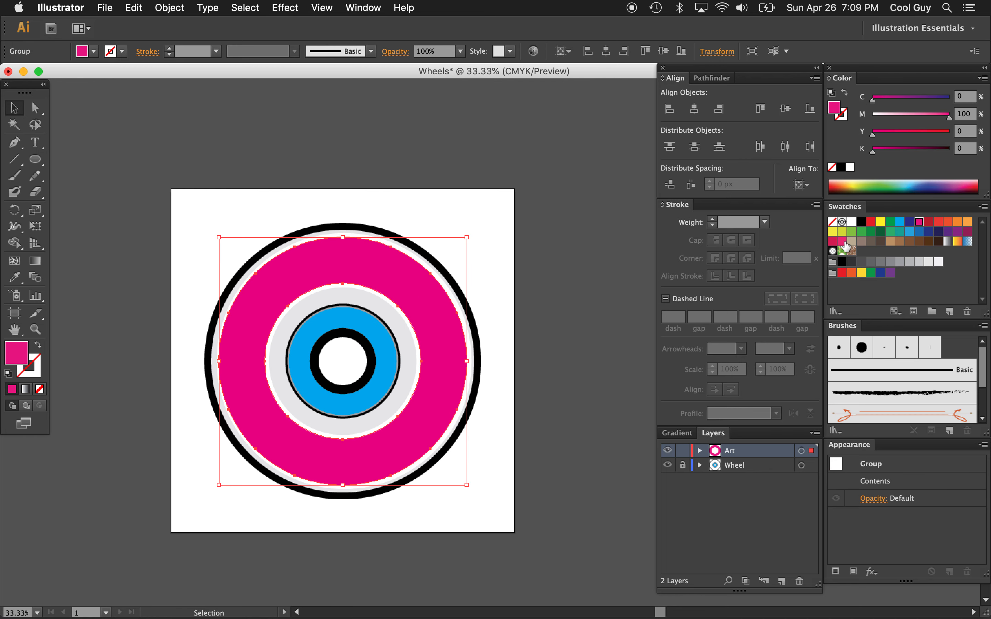
click(983, 208)
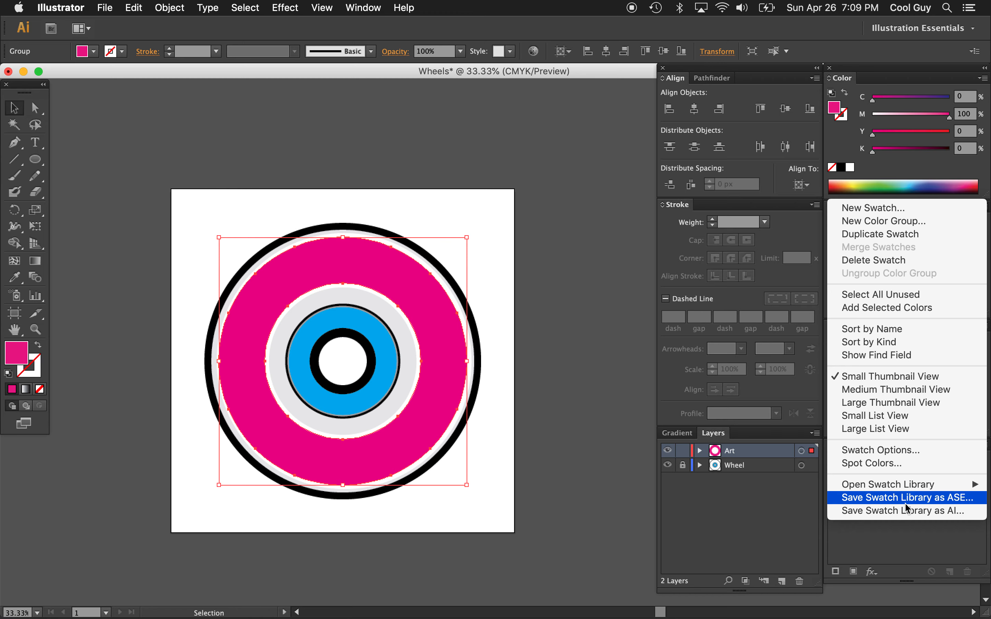
mouse_move(910, 488)
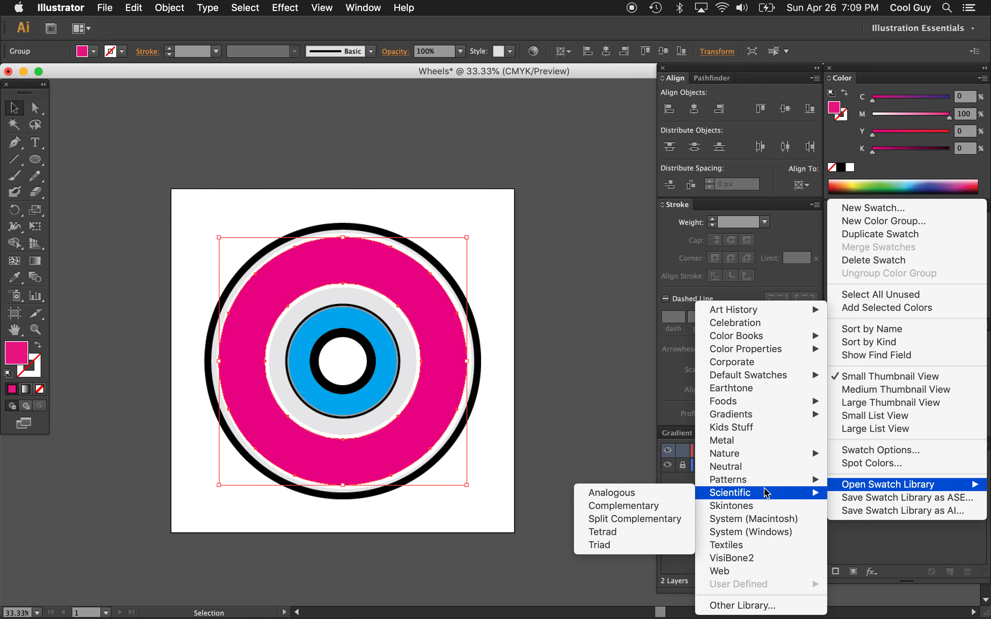
mouse_move(763, 455)
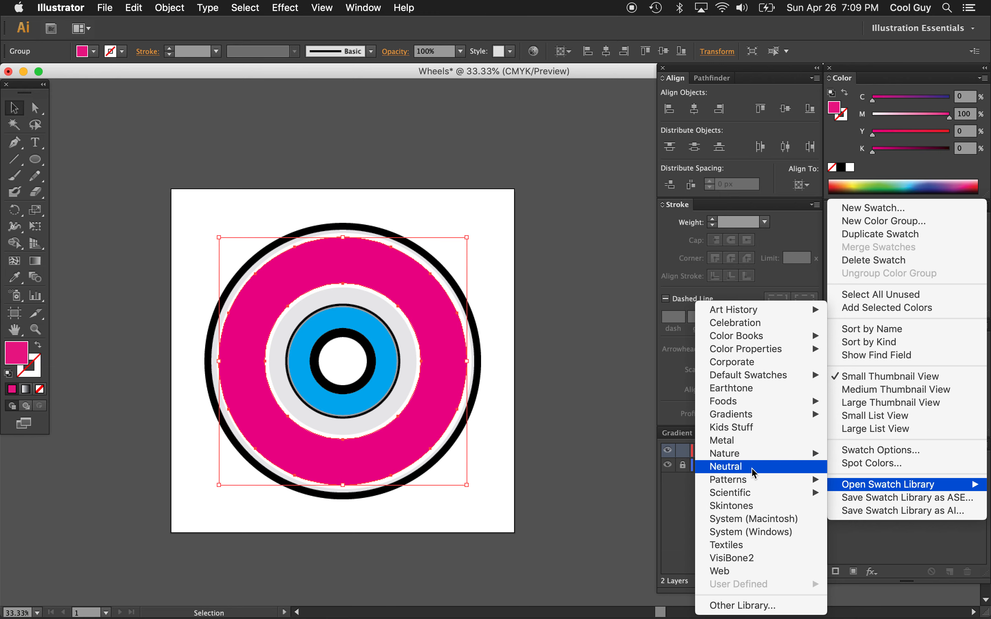
mouse_move(752, 480)
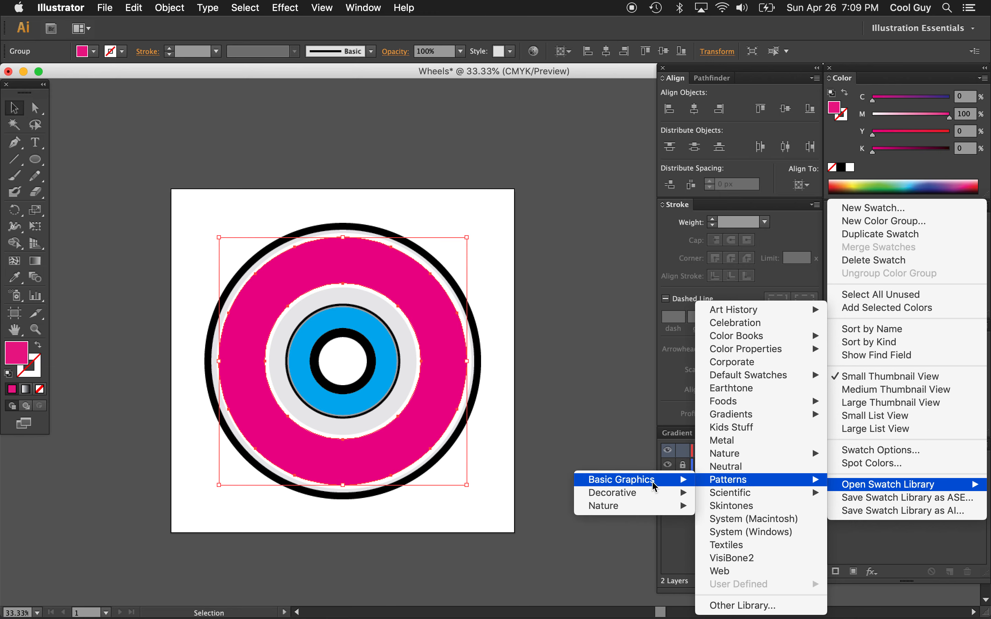
mouse_move(631, 507)
click(515, 506)
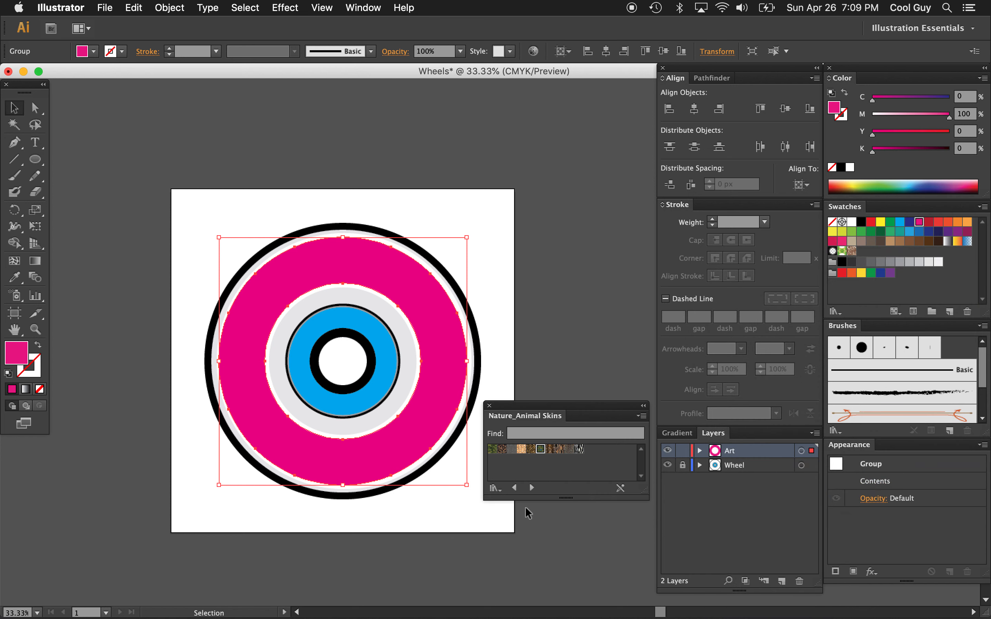
click(579, 449)
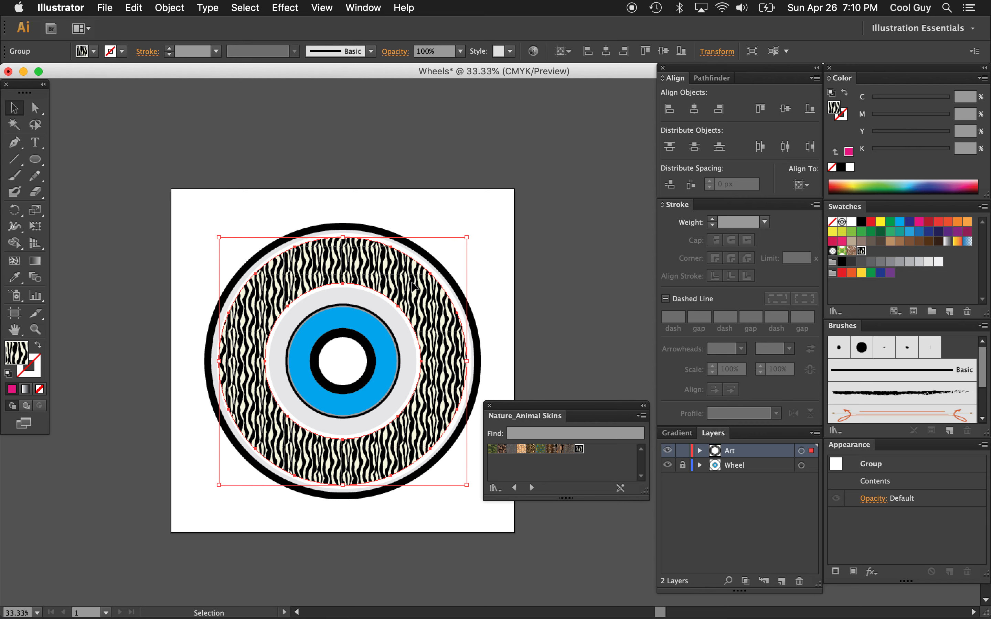
Scale only the zebra pattern inside the ring uniformly to 210%, leaving the ring object itself untransformed
key(s)
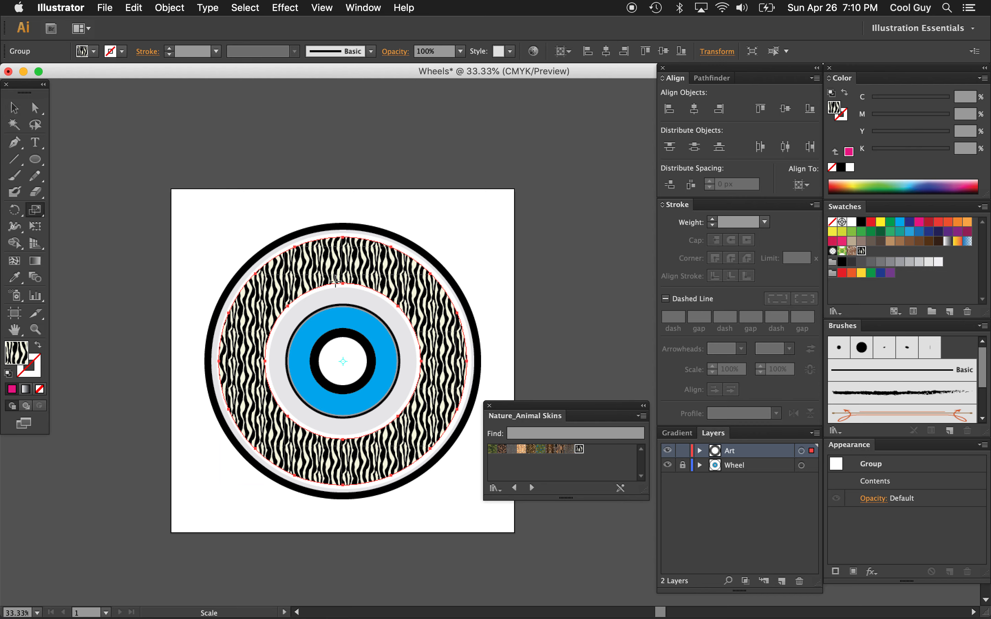
double_click(36, 211)
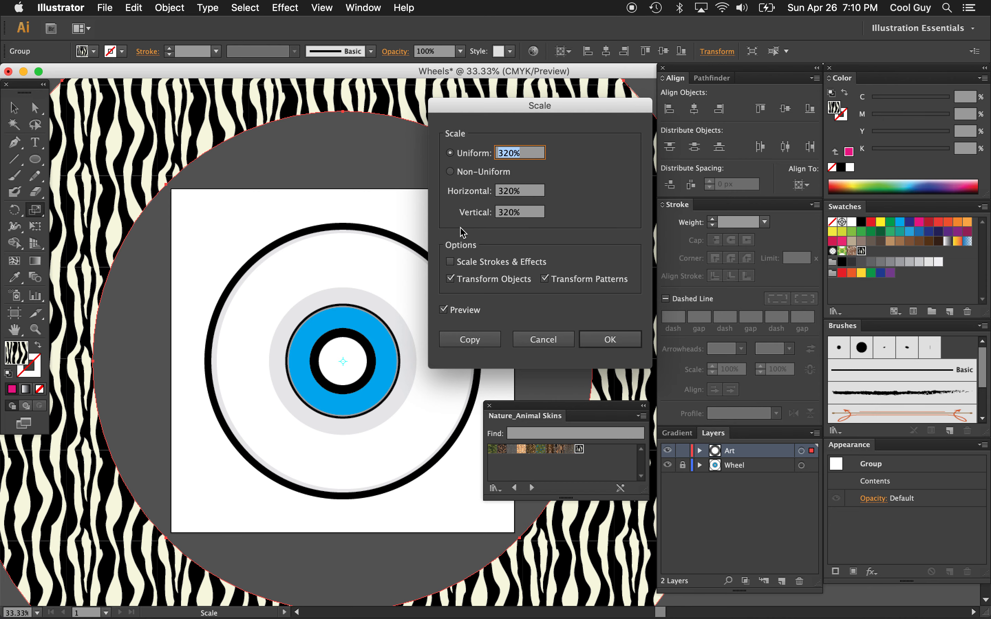
click(450, 280)
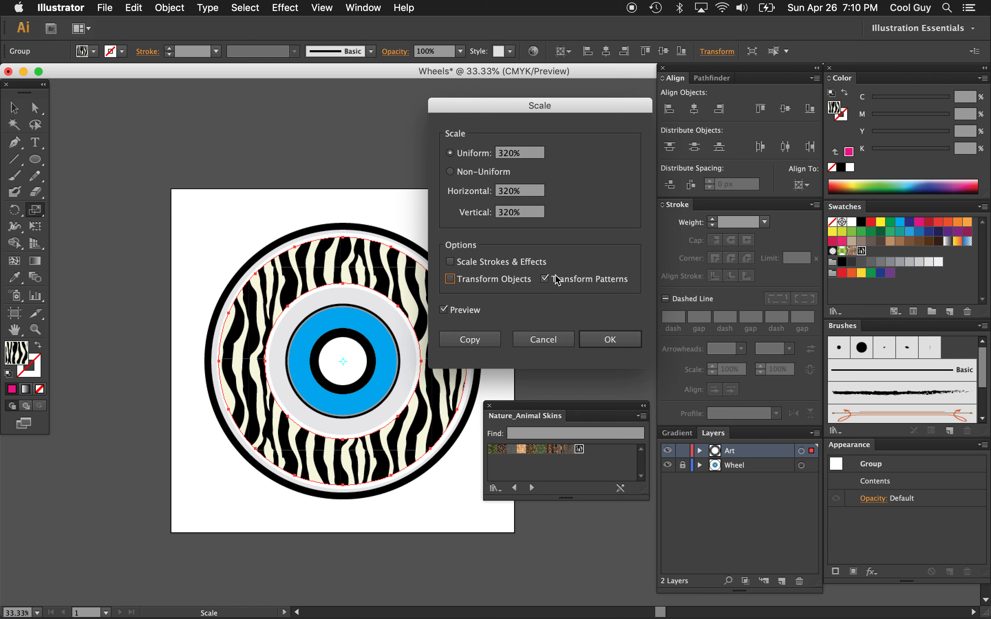
click(532, 154)
key(shift+Down)
key(shift+Down)
key(shift+Down)
key(shift+Down)
key(shift+Down)
key(shift+Down)
key(shift+Down)
key(shift+Down)
key(shift+Down)
key(shift+Down)
key(shift+Down)
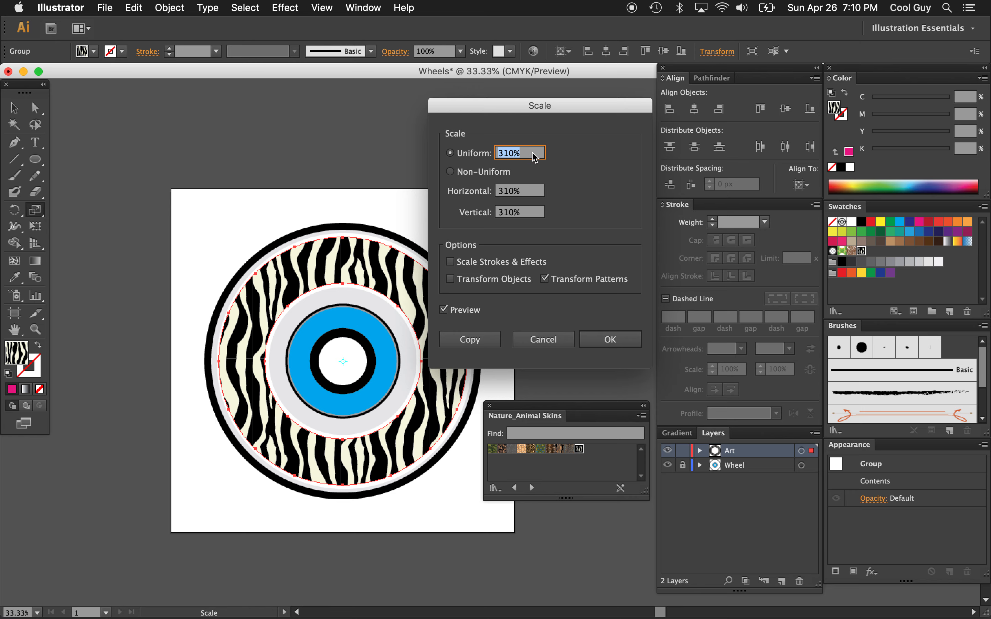
key(shift+Up)
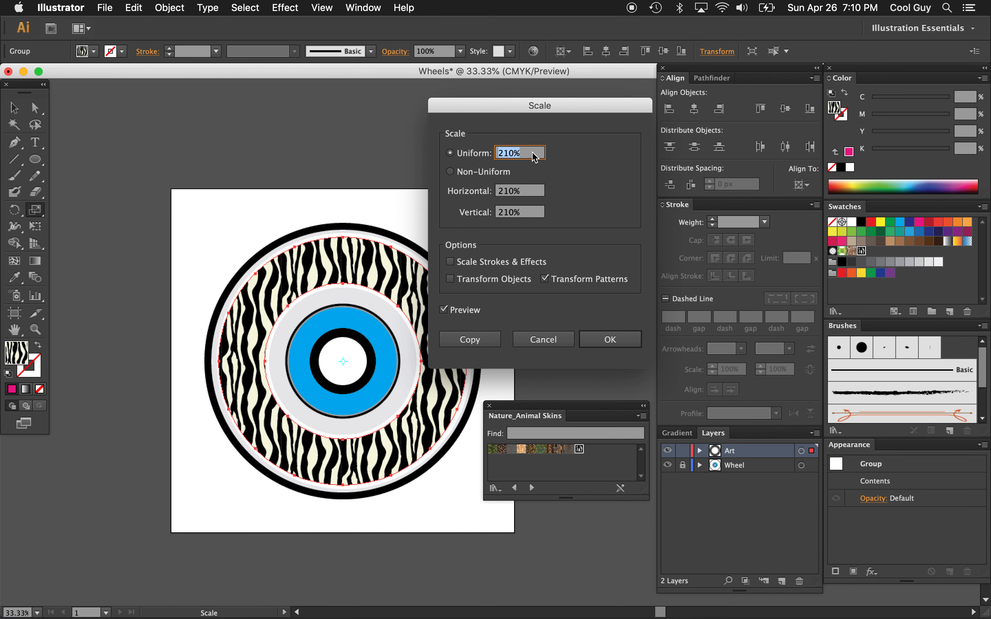
click(610, 340)
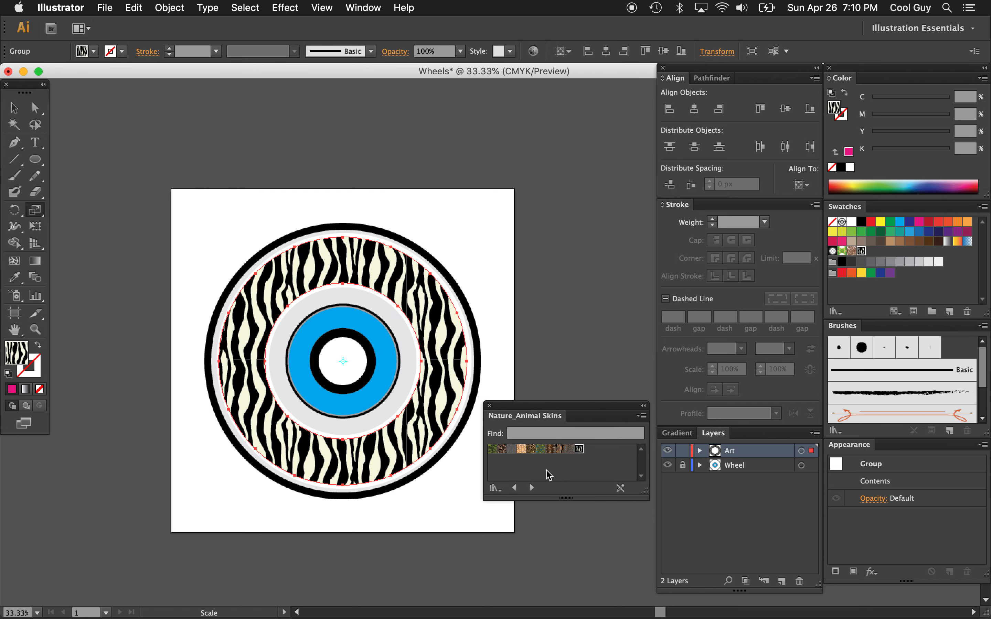
Try other Nature_Animal Skins patterns on the ring, starting with the orange tiger stripes and ending with the leopard spots
click(560, 449)
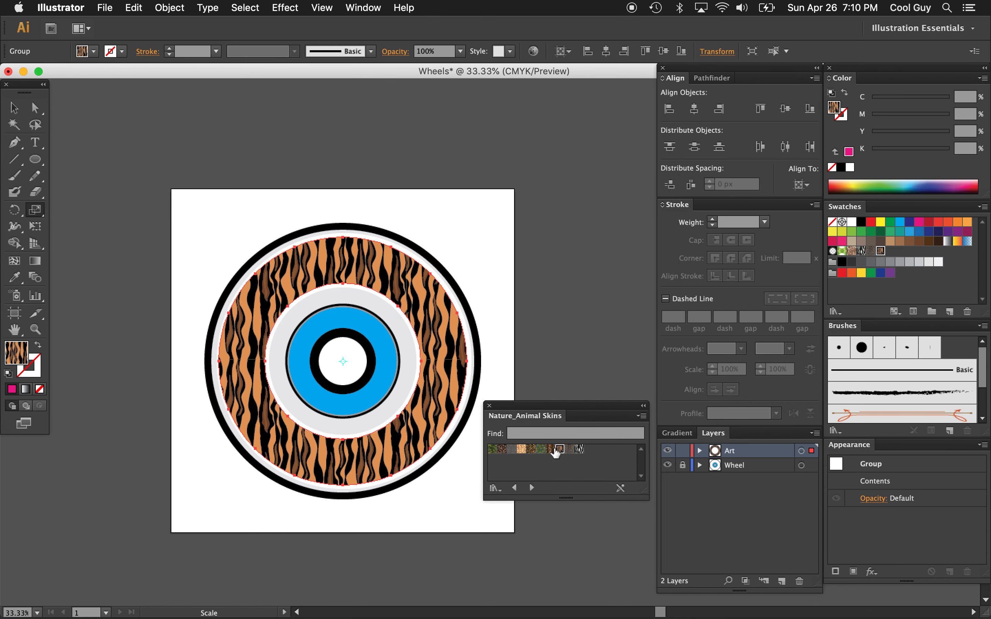
click(550, 450)
click(541, 449)
click(531, 449)
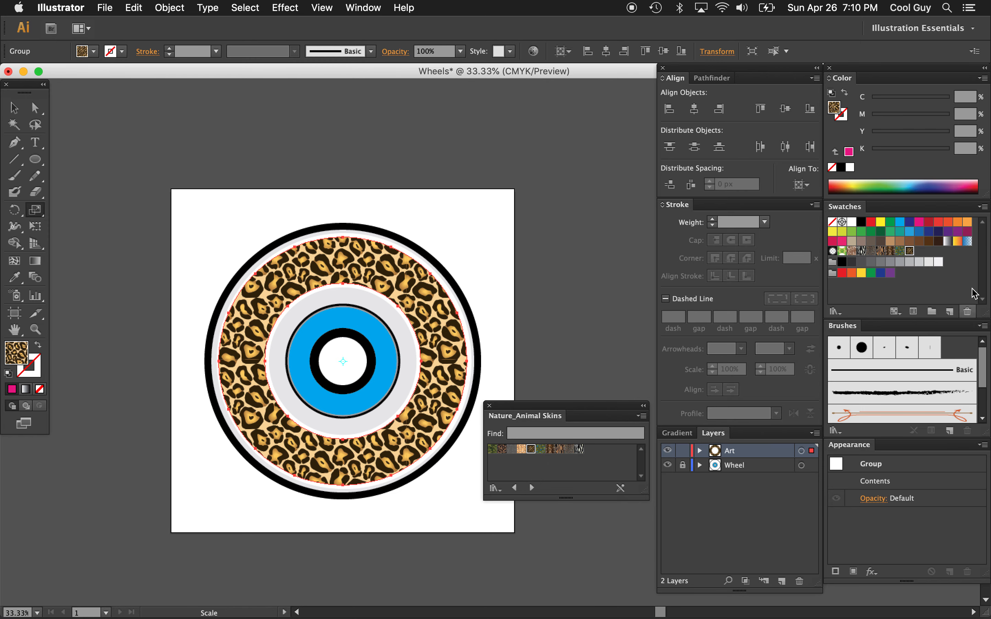
Close the Nature_Animal Skins swatch library and refill the ring with solid magenta
click(982, 206)
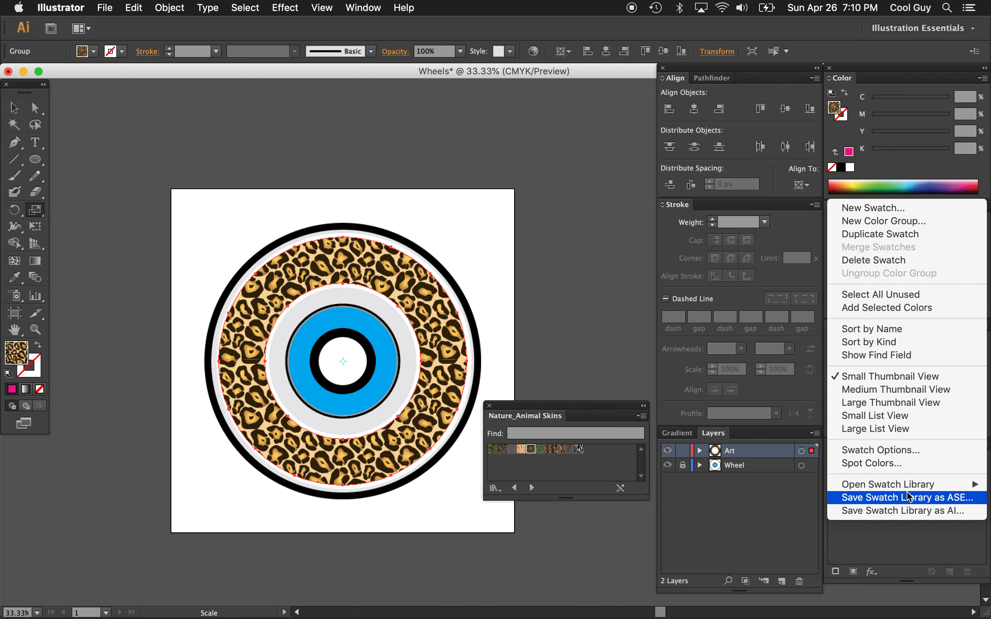
mouse_move(867, 485)
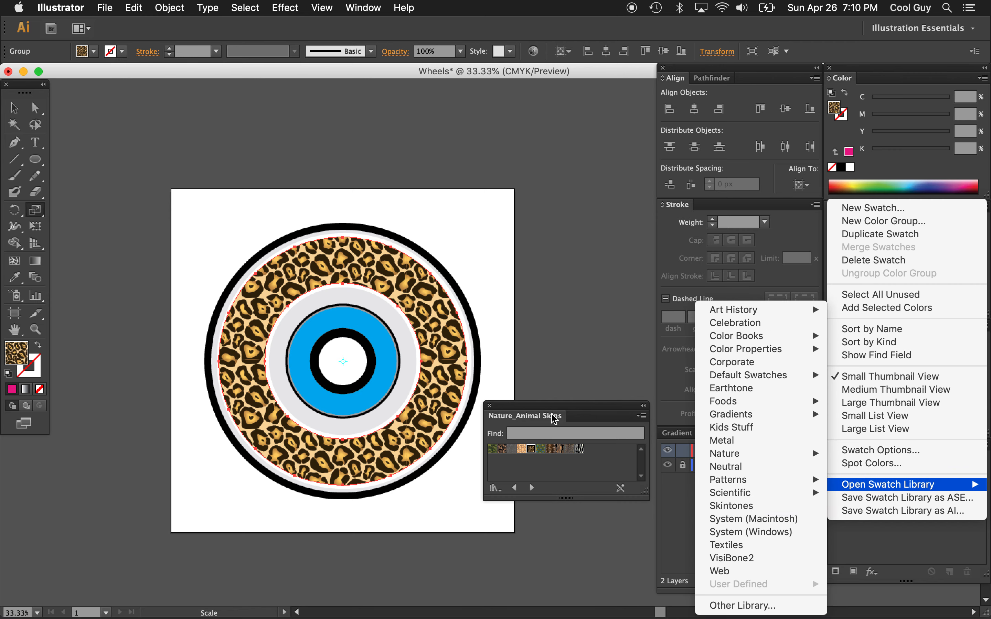
click(491, 408)
click(490, 406)
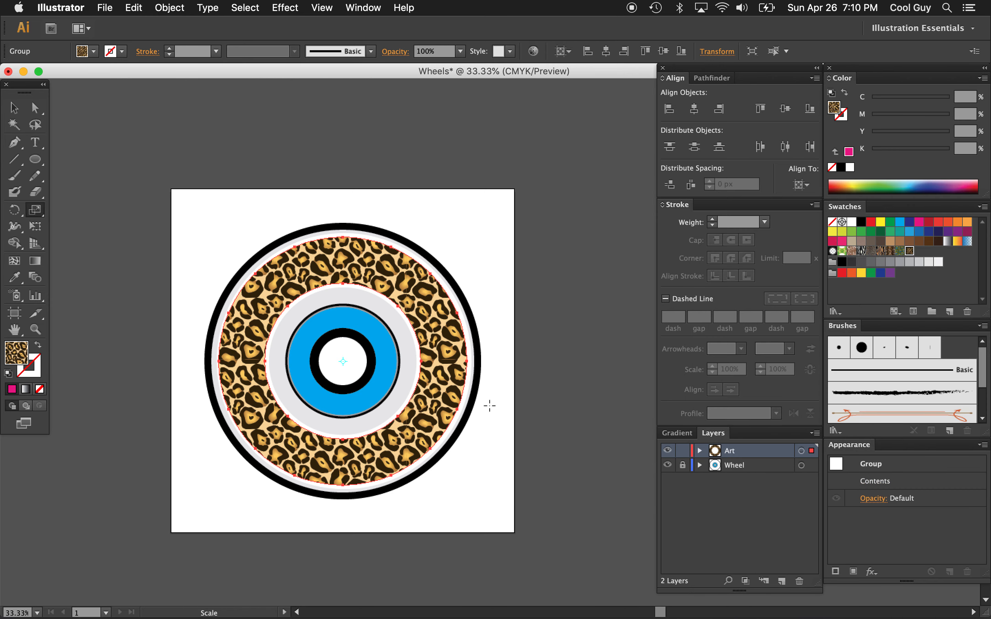
key(v)
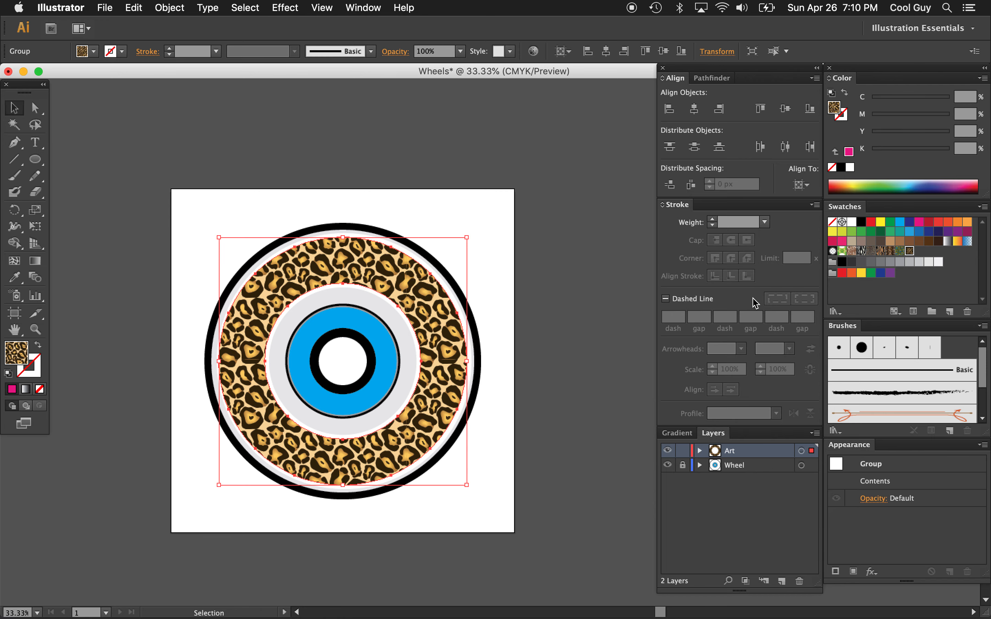
click(919, 222)
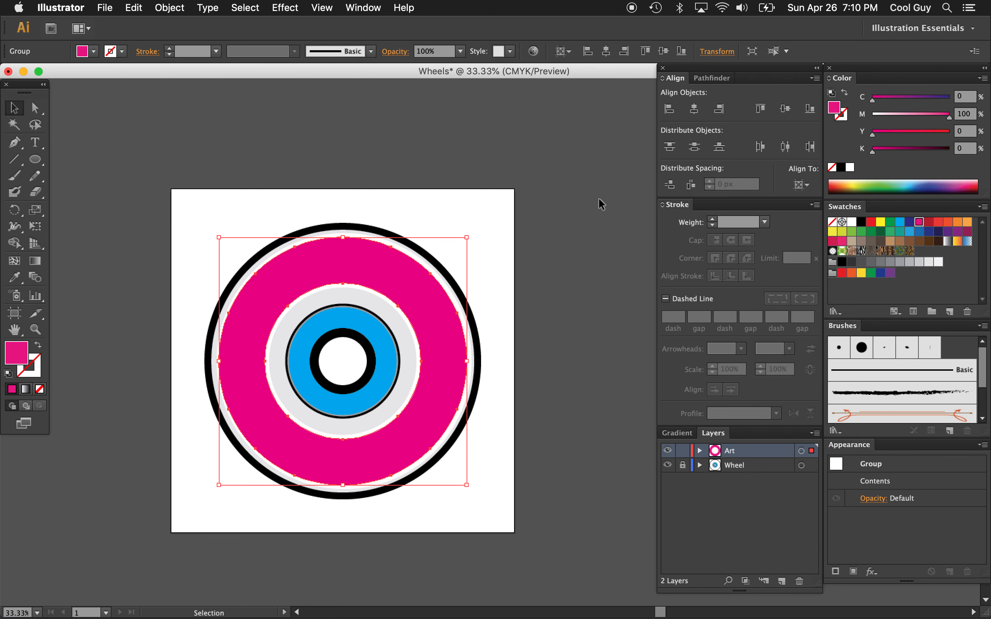
click(509, 216)
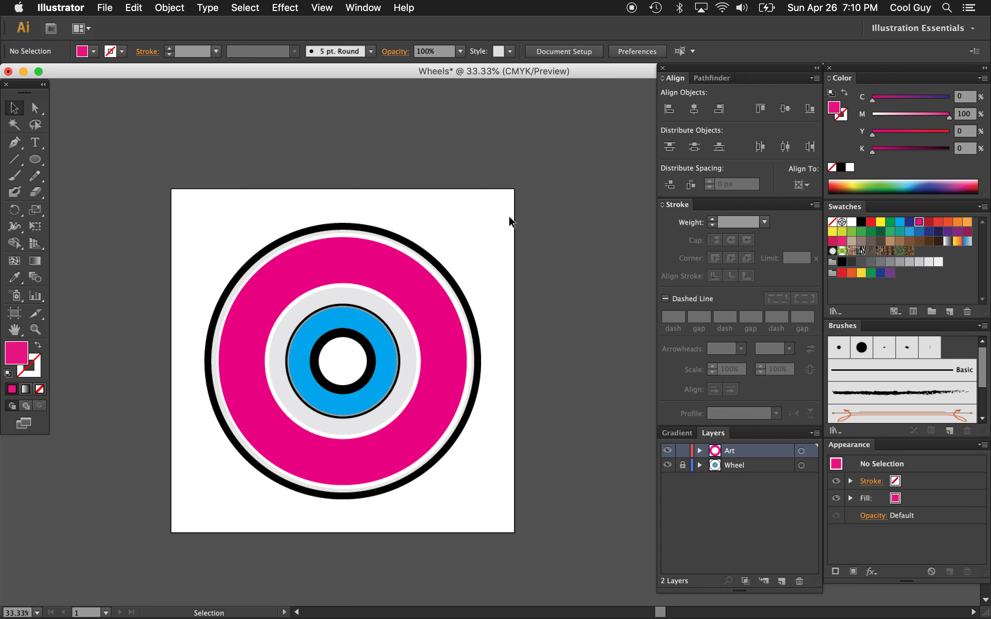
click(420, 284)
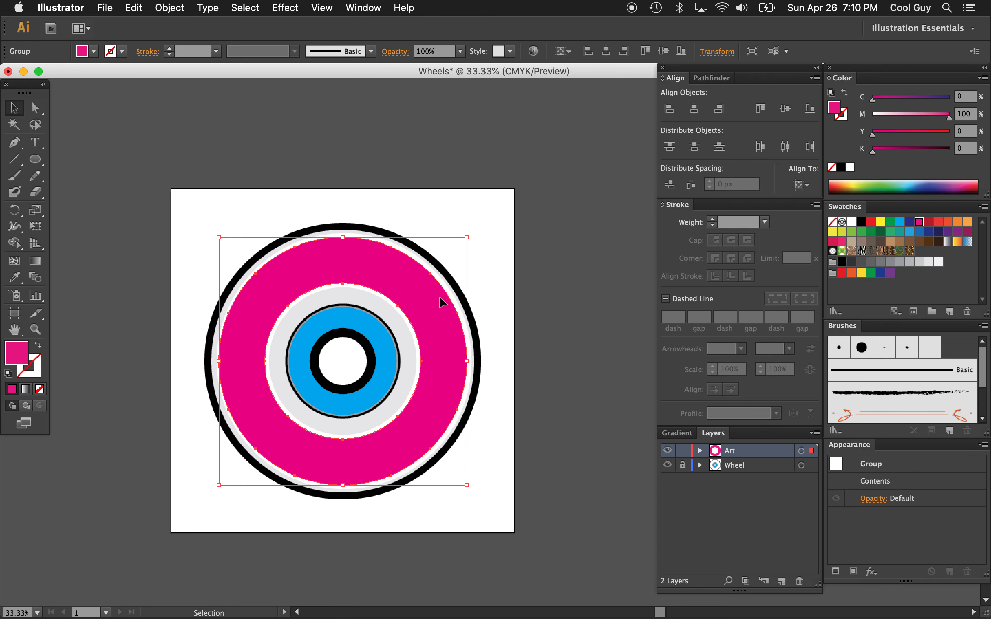
Search for "gonz" and choose Mark Gonzales Vision.ai as the file to place, without linking it
click(104, 8)
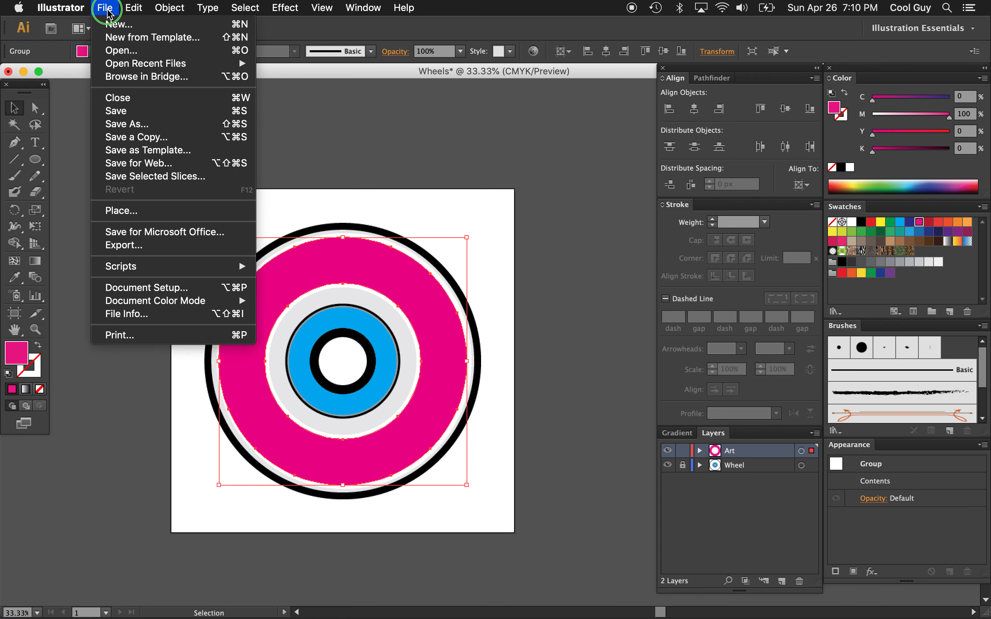
click(114, 211)
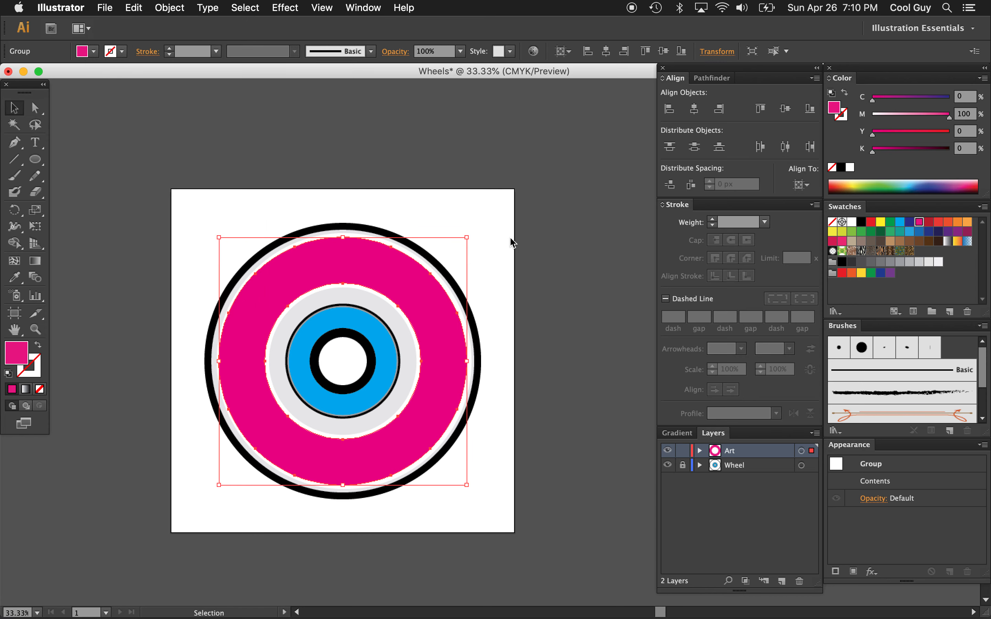
click(687, 98)
text(gonz)
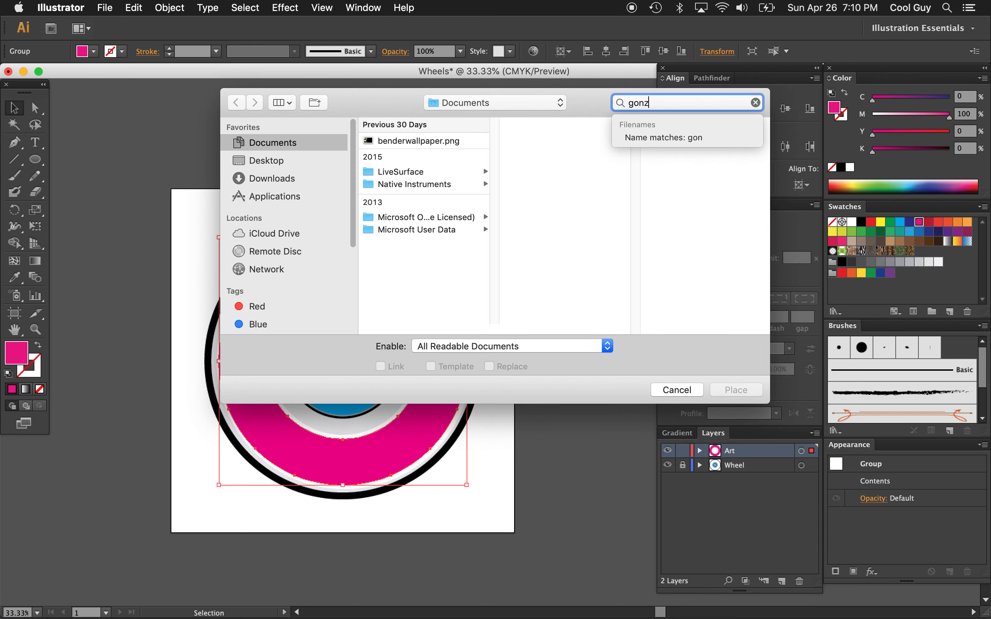
click(448, 166)
click(448, 164)
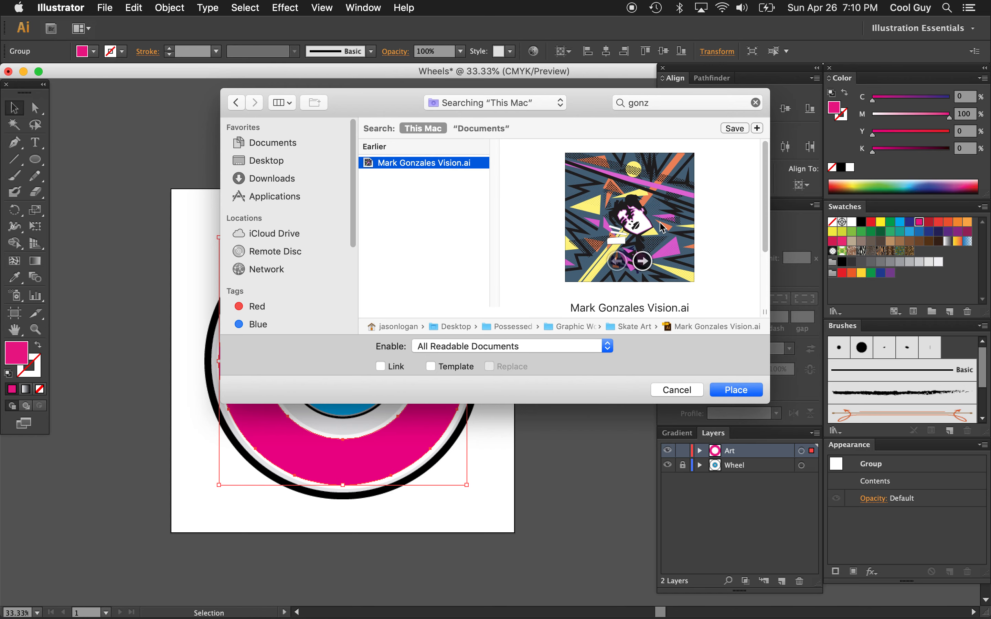
click(744, 393)
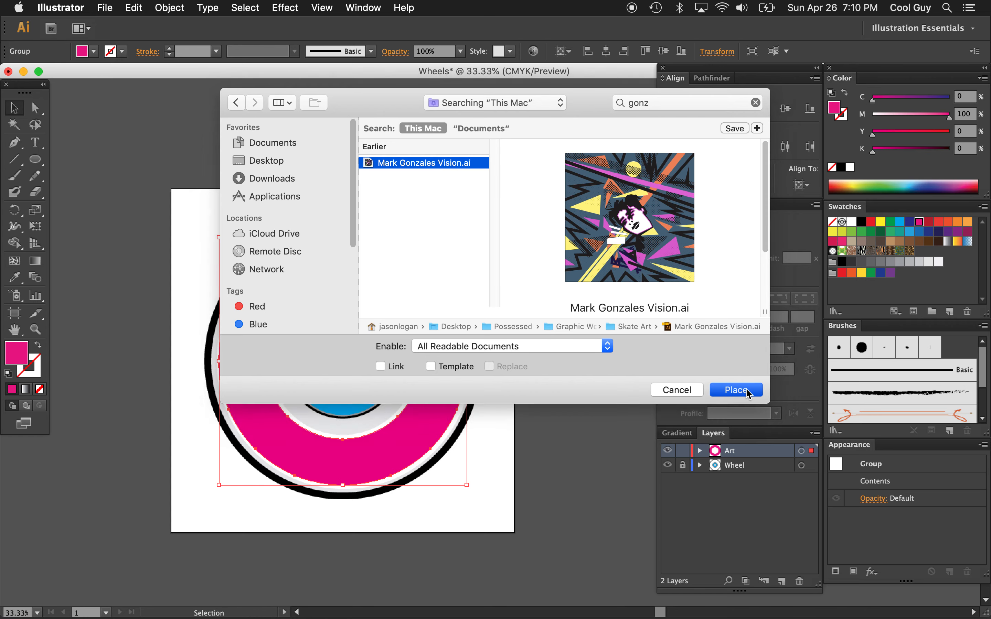
Place page 3 of the chosen file and enlarge the artwork proportionally until it covers the whole ring
click(139, 201)
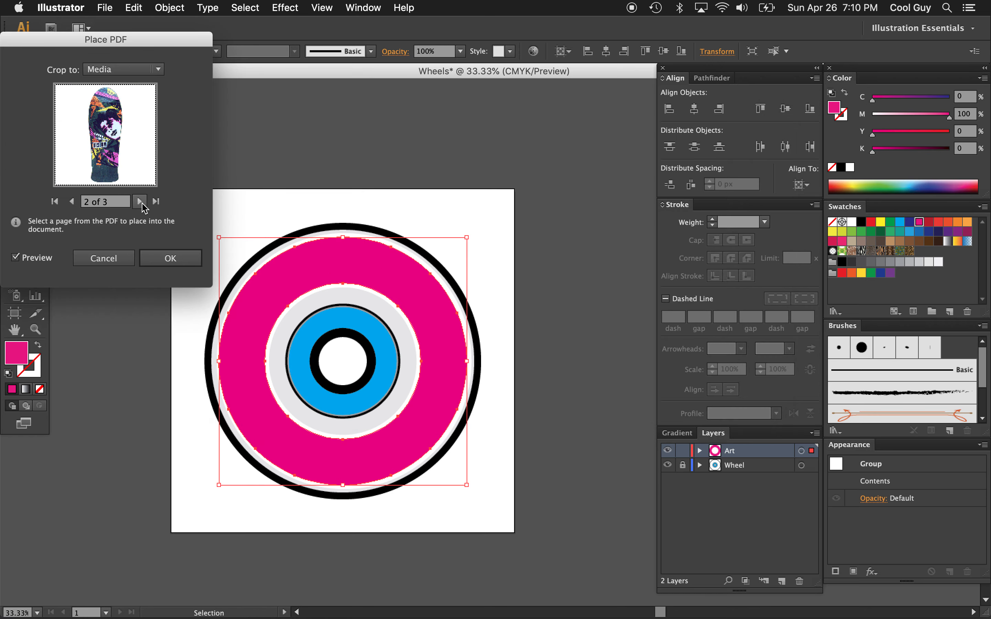
click(140, 201)
click(166, 258)
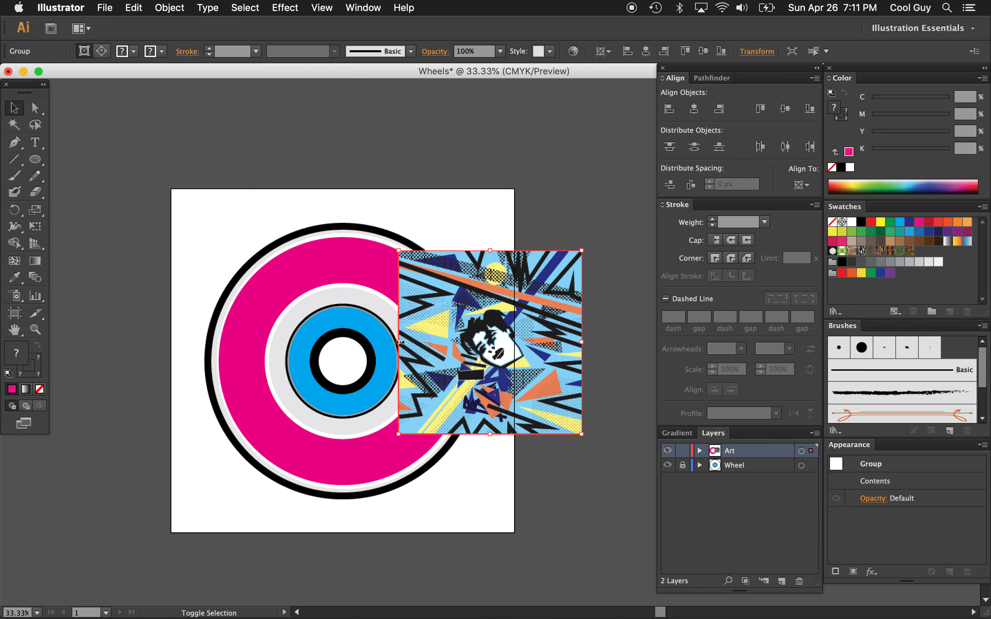
drag(398, 342, 212, 341)
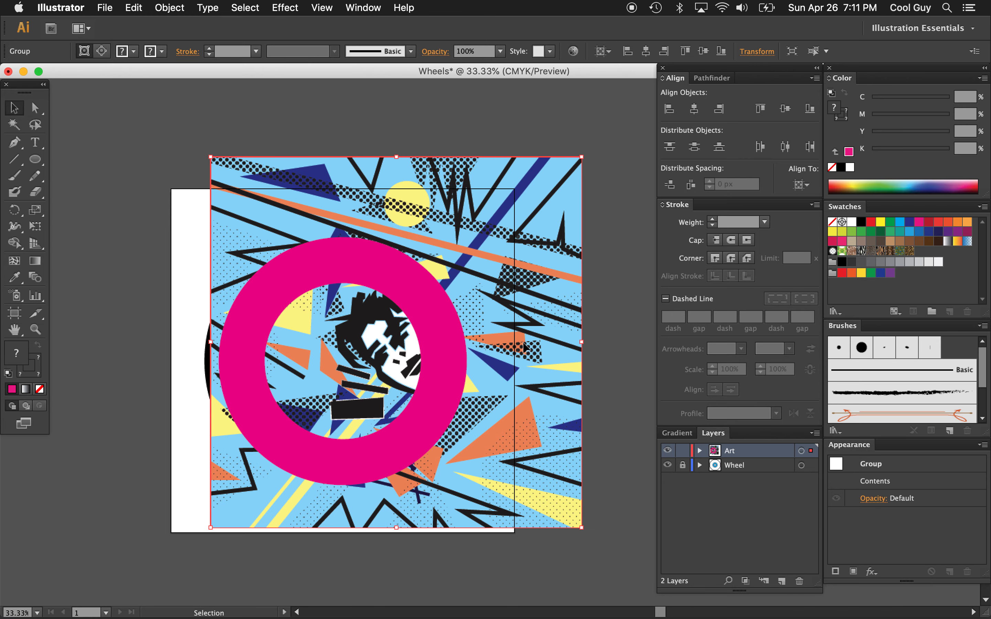
drag(582, 342, 633, 344)
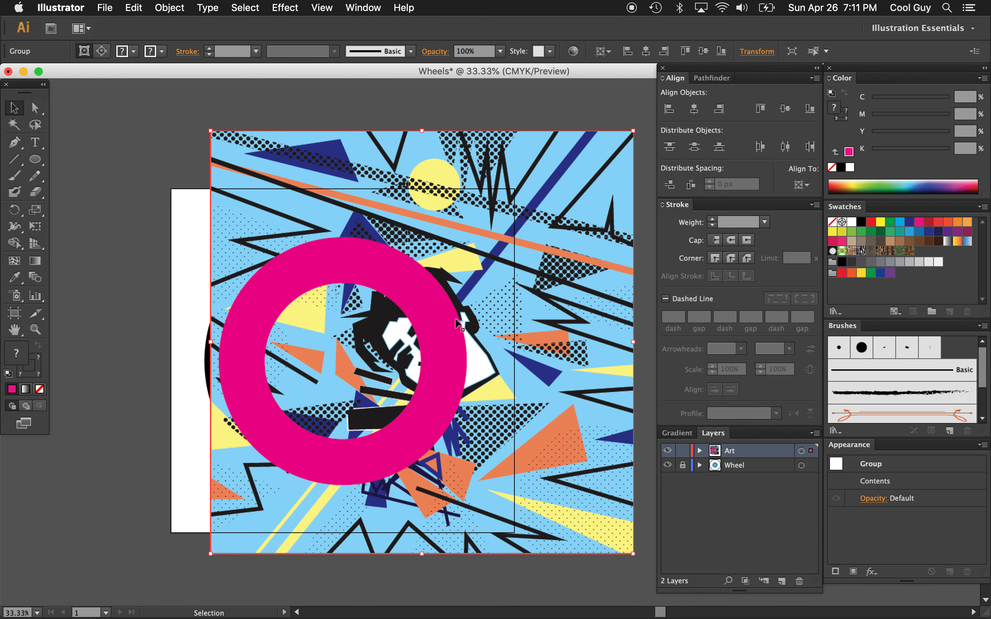
Swap the ring's magenta fill to its stroke, leaving no fill, and set the stroke weight to 12 px
click(429, 315)
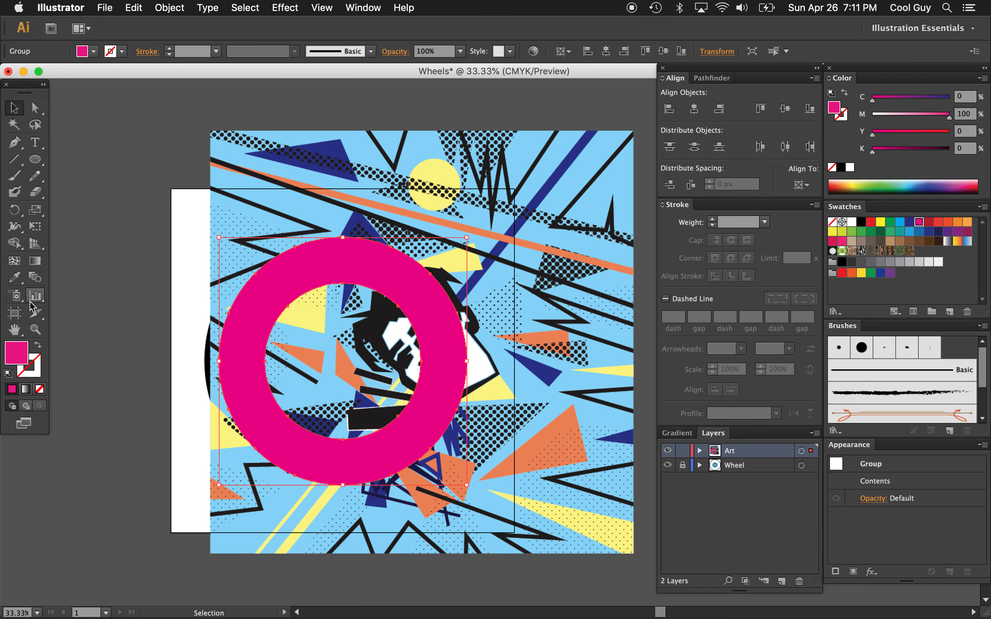
click(38, 345)
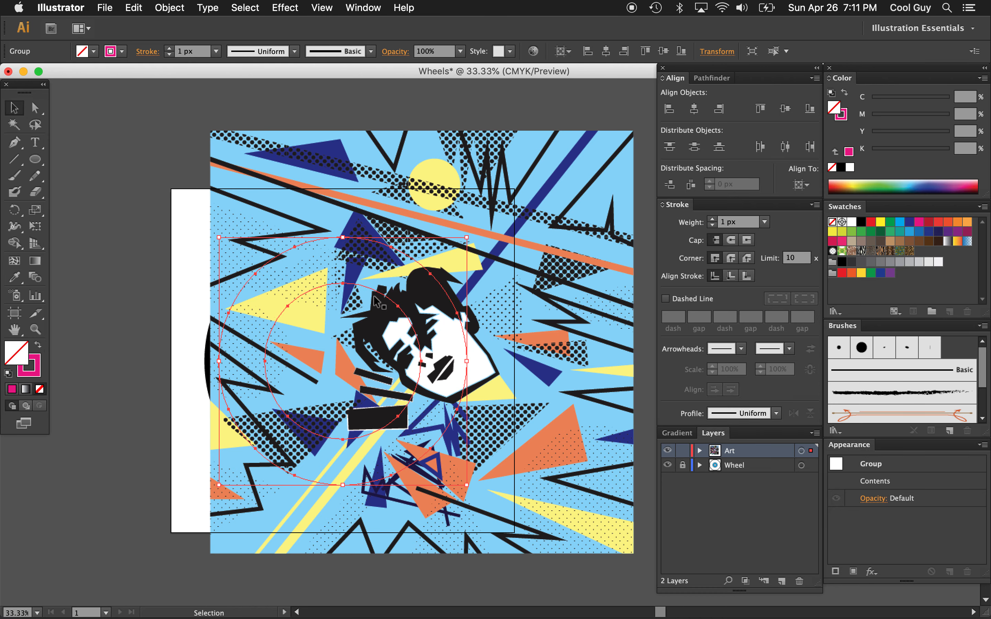
click(745, 223)
text(10)
key(Return)
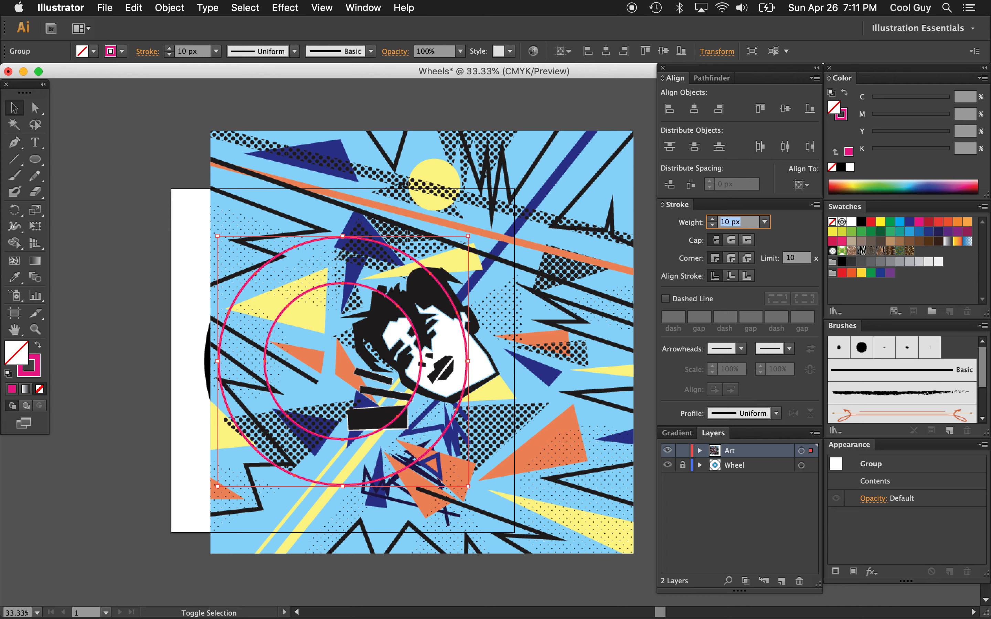
key(Up)
key(Up)
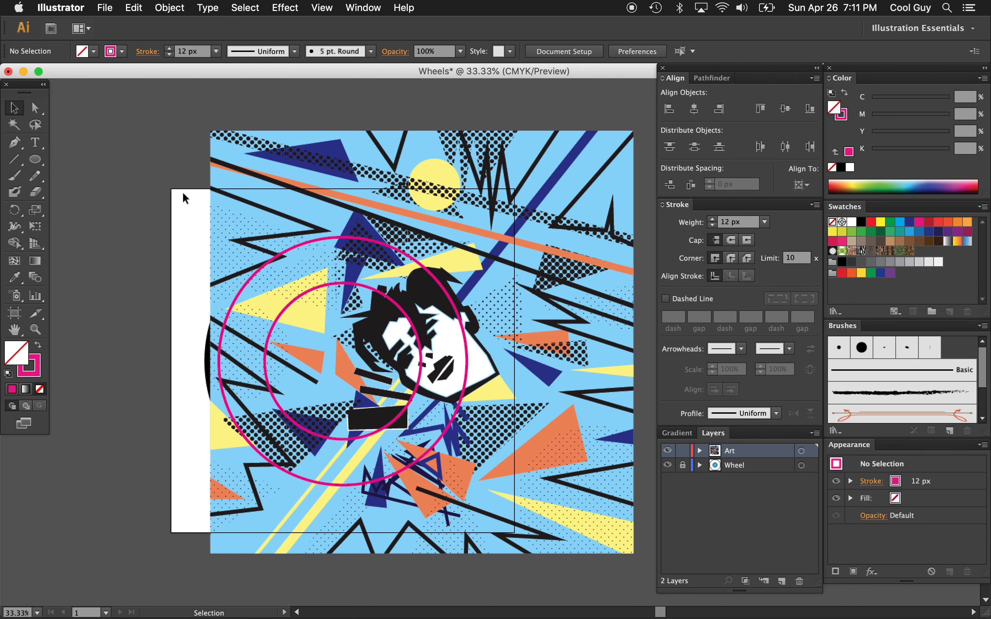
Nudge the placed artwork down and slightly to the right beneath the ring outline to reposition the portrait
scroll(185, 197, right, 2)
click(562, 360)
key(shift+Down)
key(shift+Down)
key(shift+Down)
key(shift+Down)
key(shift+Down)
key(shift+Down)
key(shift+Down)
key(shift+Down)
key(shift+Down)
key(shift+Down)
key(shift+Down)
key(shift+Down)
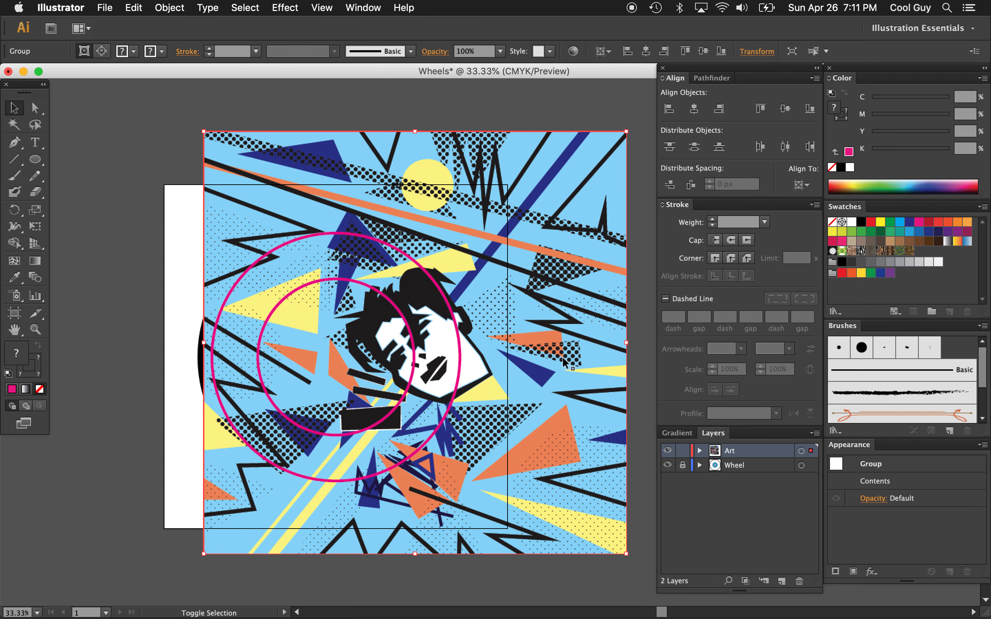
key(shift+Right)
key(shift+Right)
key(shift+Right)
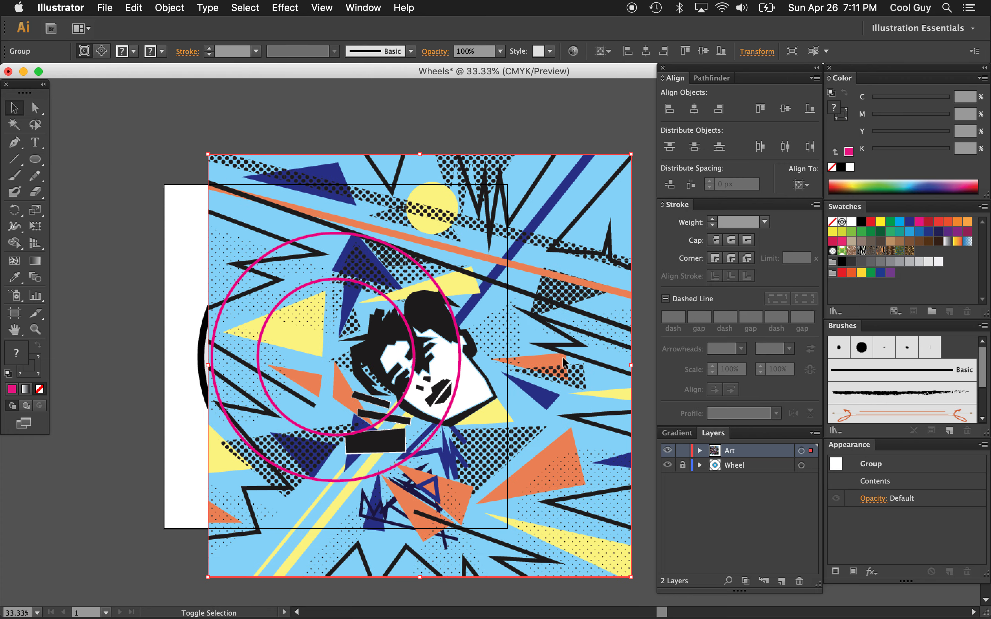
Clip the placed artwork to the ring shape with a clipping mask and deselect it
shift+click(435, 286)
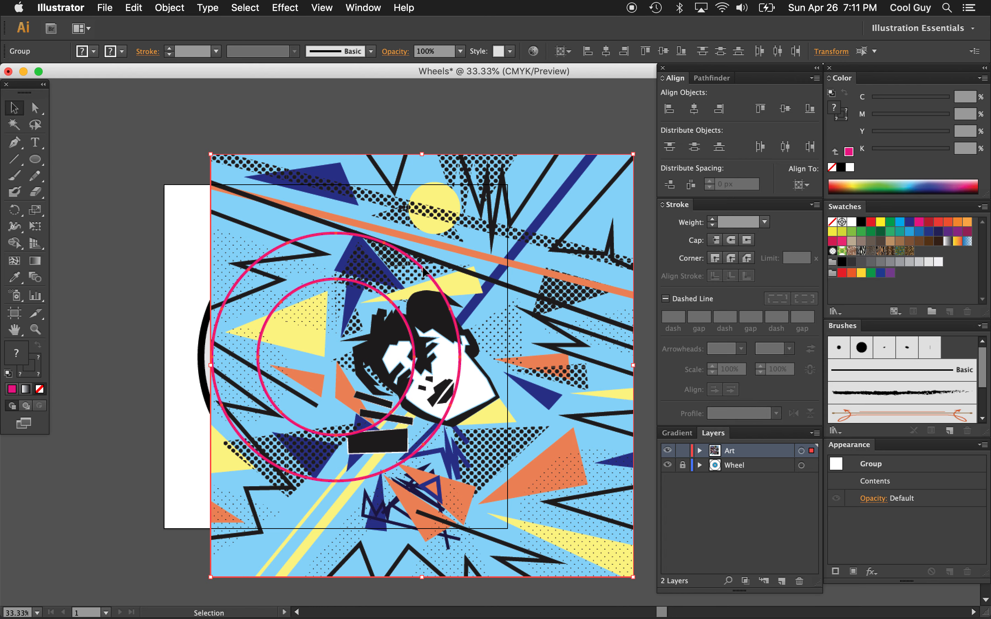
key(super+7)
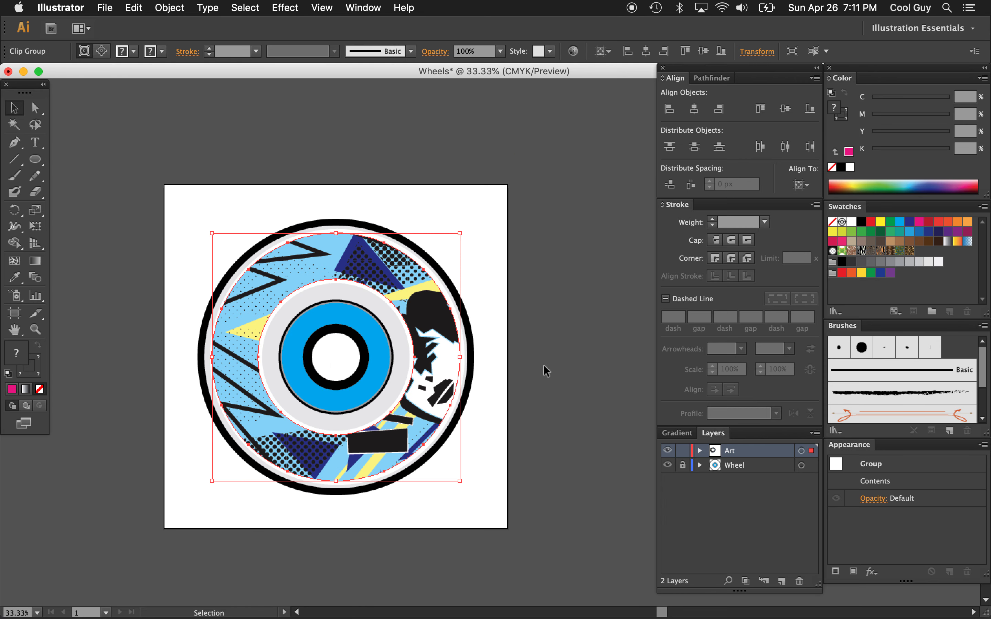
click(544, 367)
click(134, 7)
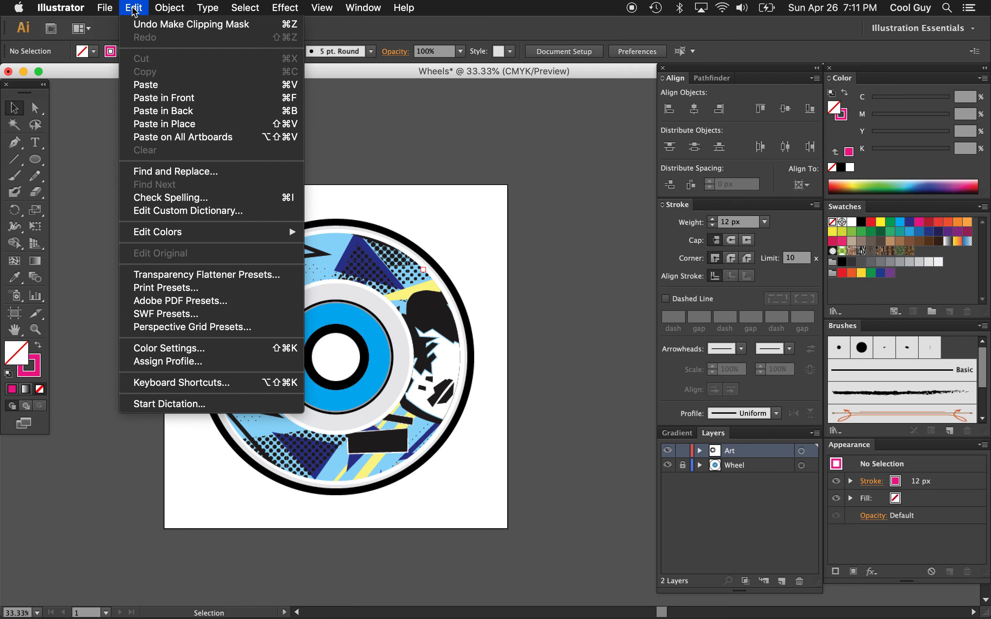
mouse_move(171, 9)
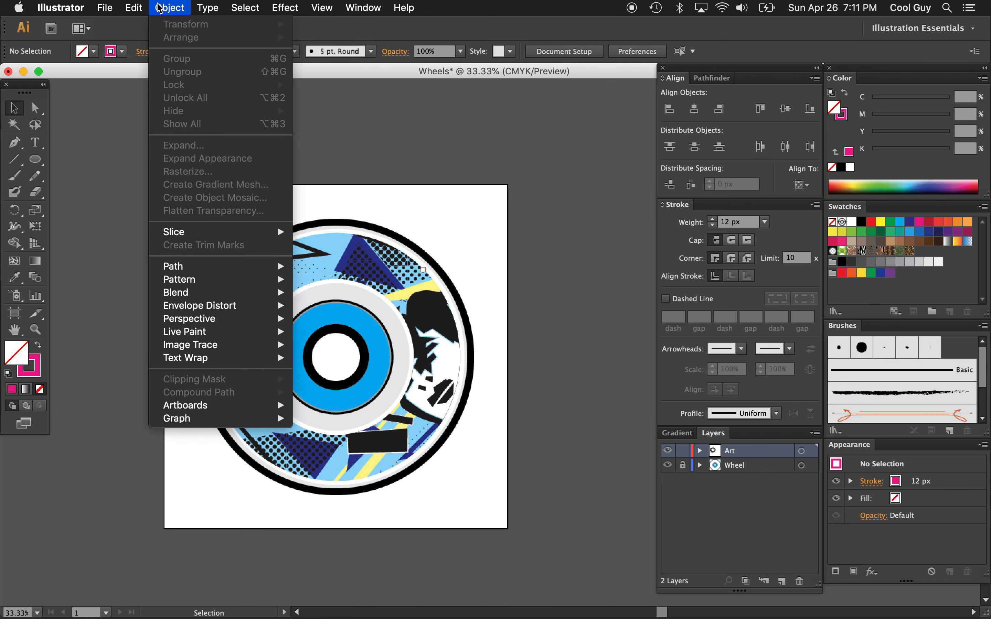
click(490, 415)
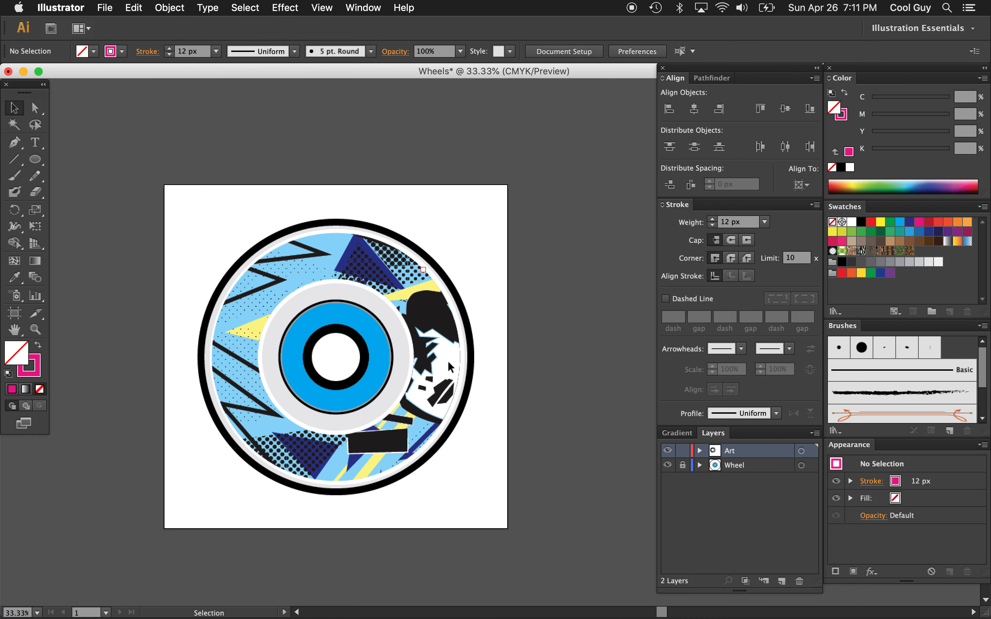
Release the clipping mask on the ring artwork and clear the selection
click(448, 361)
key(super+alt+7)
click(570, 122)
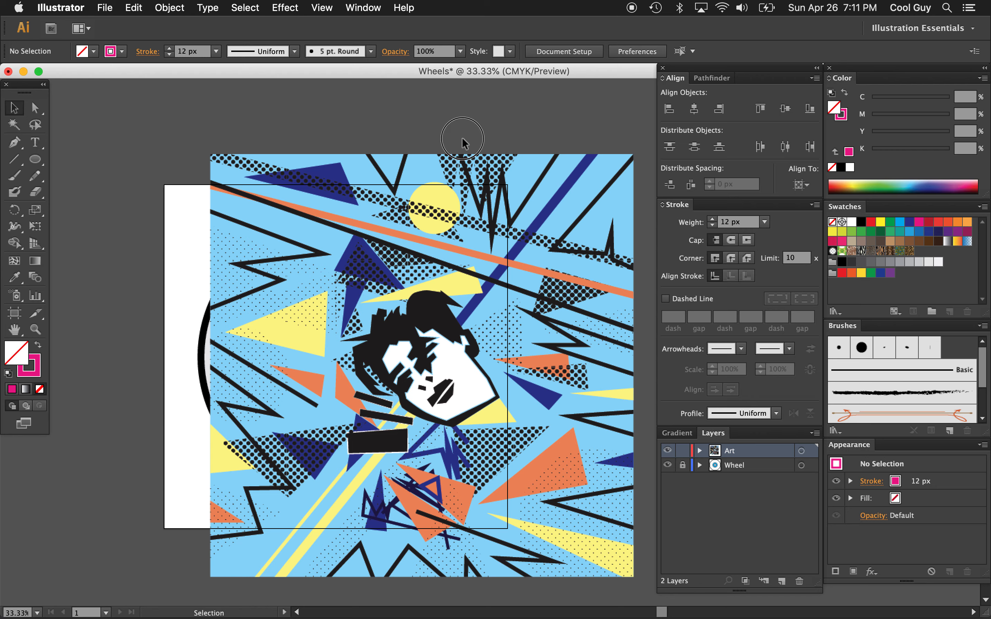
Clip the placed artwork to the ring again with a clipping mask and deselect the clip group
click(385, 319)
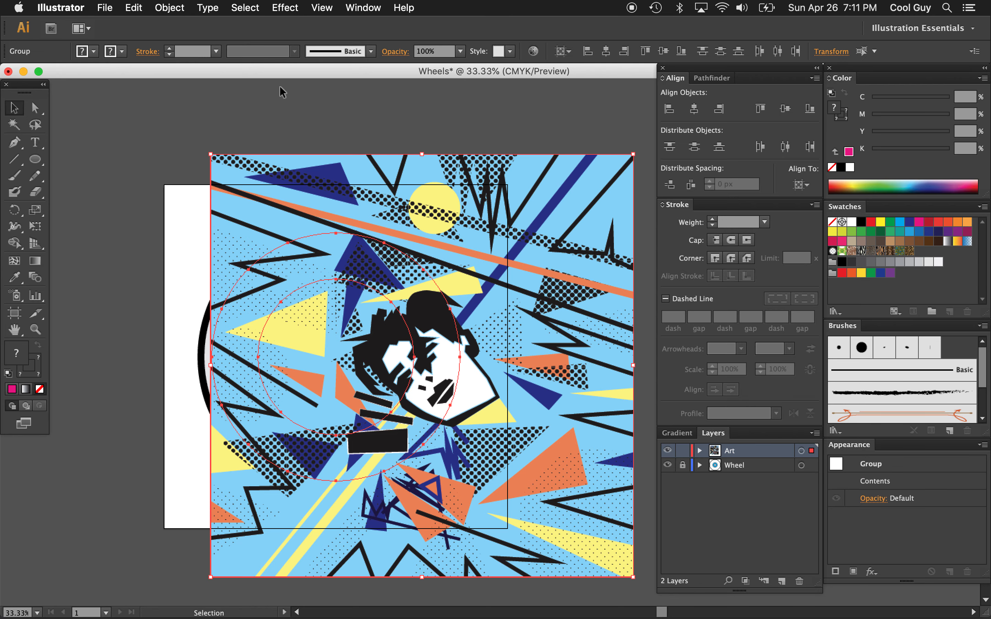
click(168, 7)
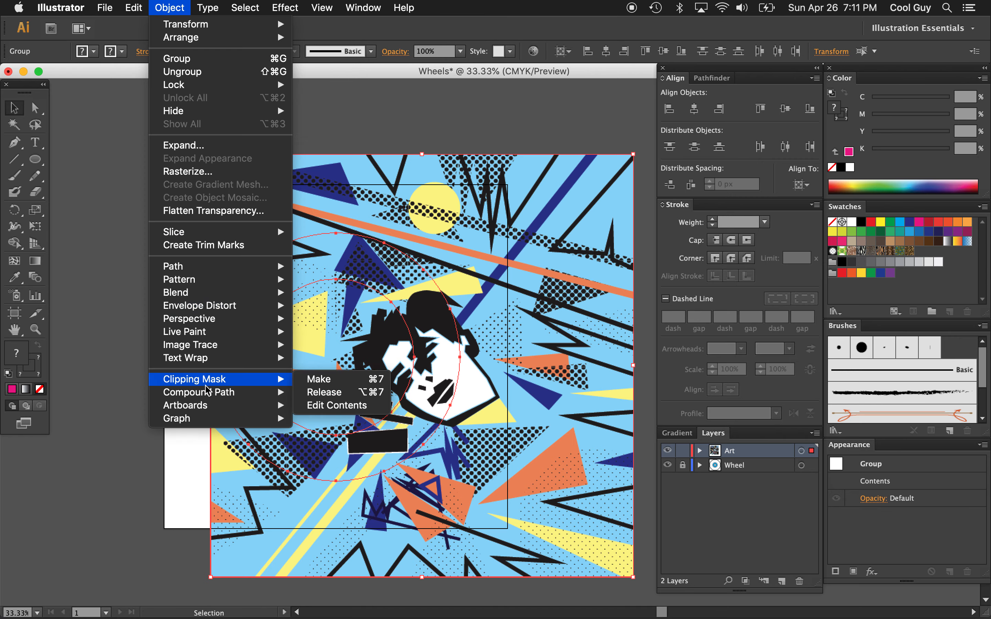
click(318, 384)
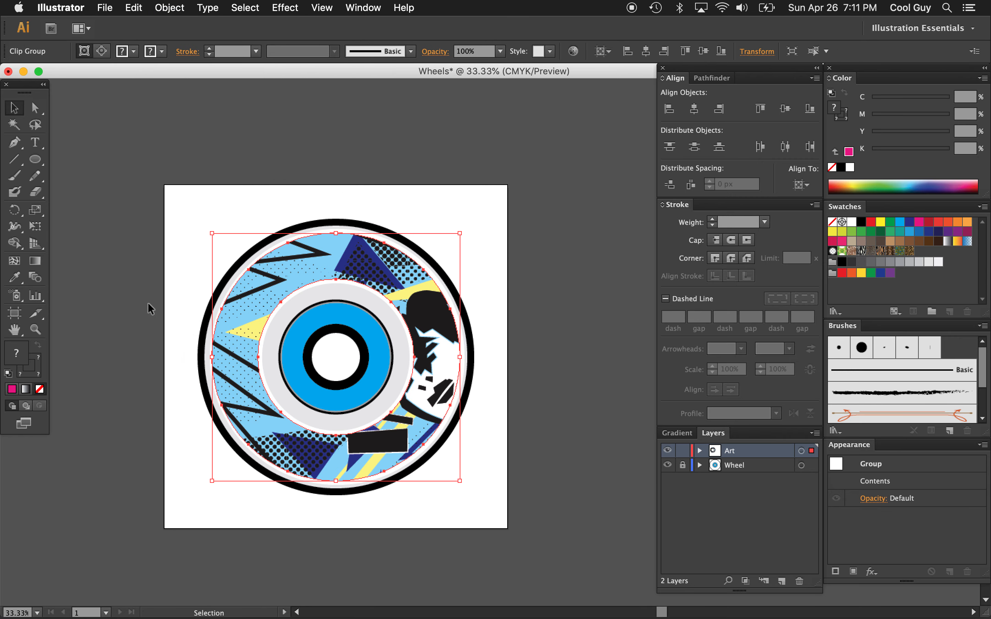
click(148, 301)
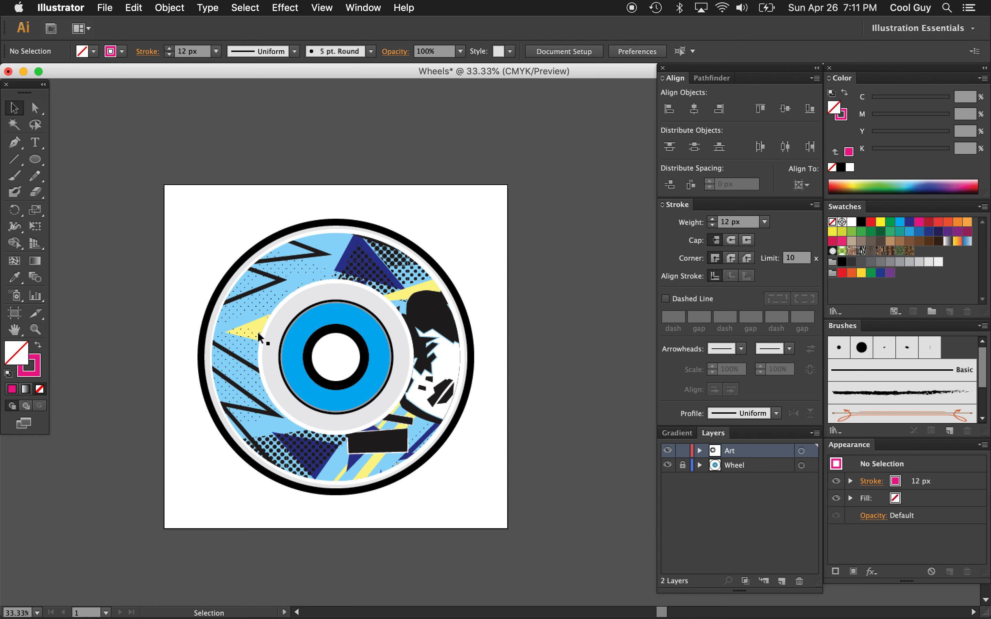
Isolate the clip group and nudge the artwork inside it right, left and down to reposition it within the ring
click(235, 349)
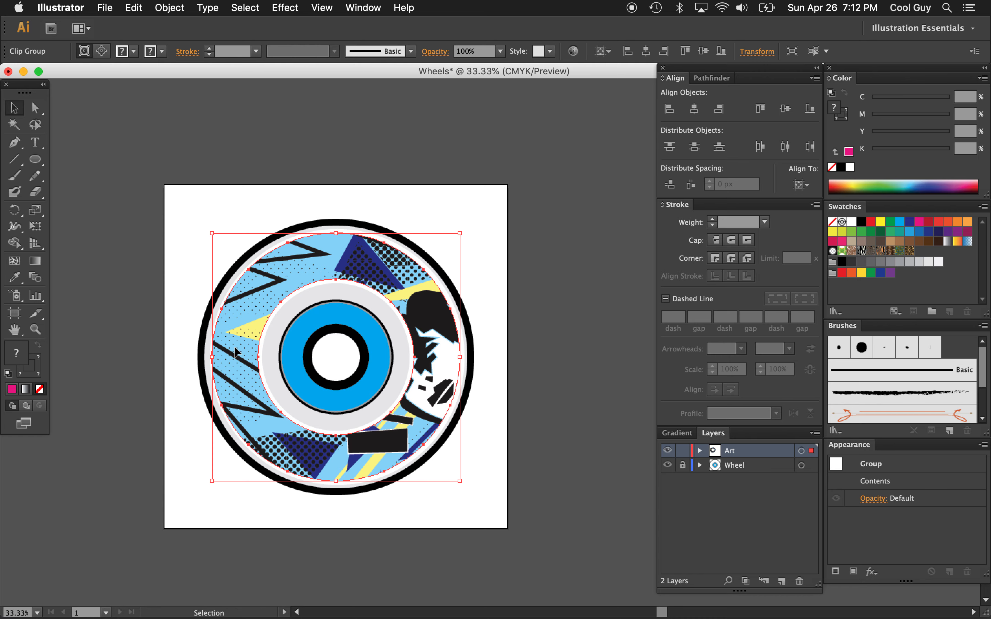
double_click(235, 353)
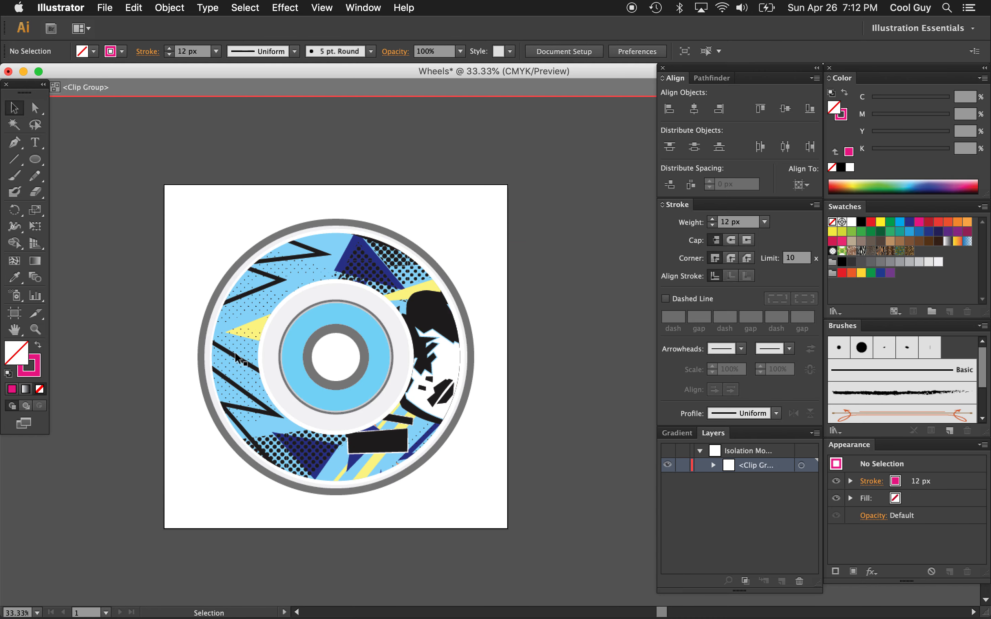
click(237, 357)
key(shift+Right)
key(shift+Right)
key(shift+Right)
key(shift+Right)
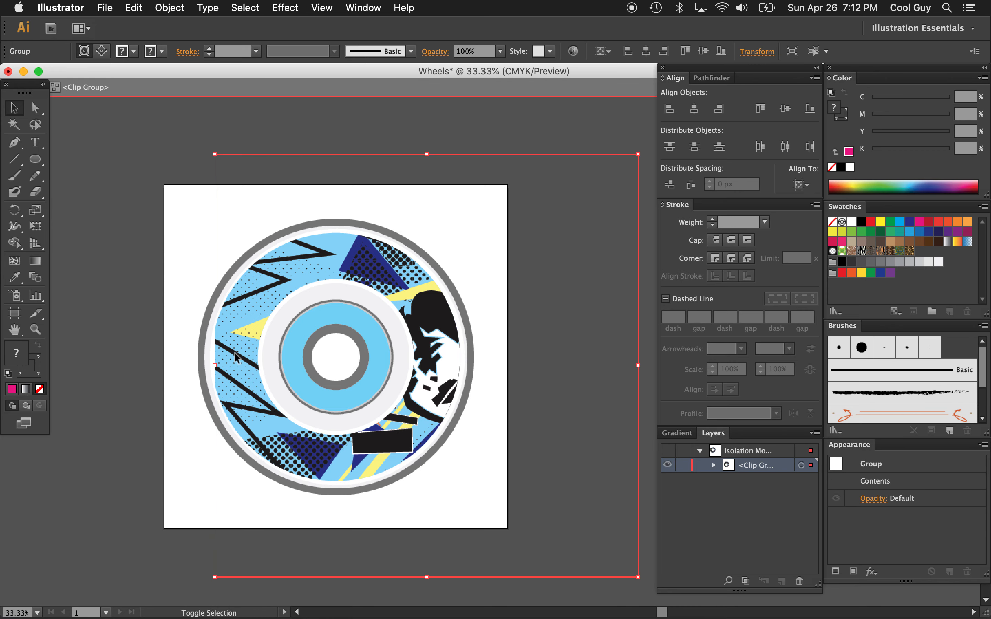
key(shift+Left)
key(shift+Left)
key(shift+Left)
key(shift+Left)
Enlarge the clipped artwork slightly from its upper-left corner, nudge it right and down within the ring, and exit isolation mode
key(shift+Left)
key(shift+Left)
key(shift+Left)
key(shift+Left)
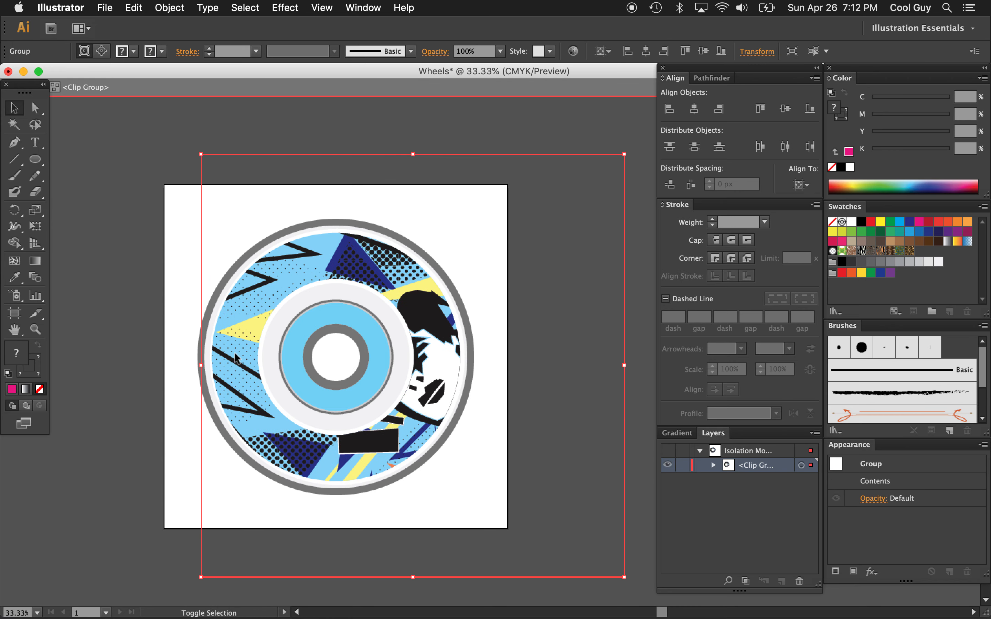
key(shift+Right)
key(shift+Right)
key(shift+Down)
key(shift+Down)
key(shift+Down)
drag(205, 161, 183, 145)
key(shift+Right)
key(shift+Right)
key(shift+Right)
key(shift+Right)
key(shift+Right)
key(shift+Down)
key(shift+Down)
key(shift+Left)
key(shift+Left)
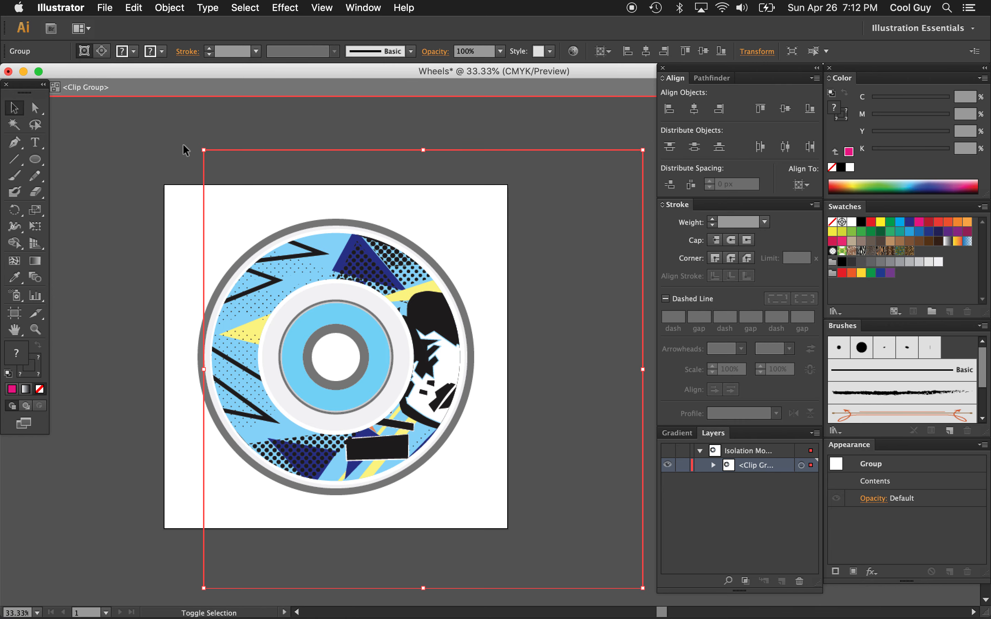
key(shift+Right)
double_click(136, 188)
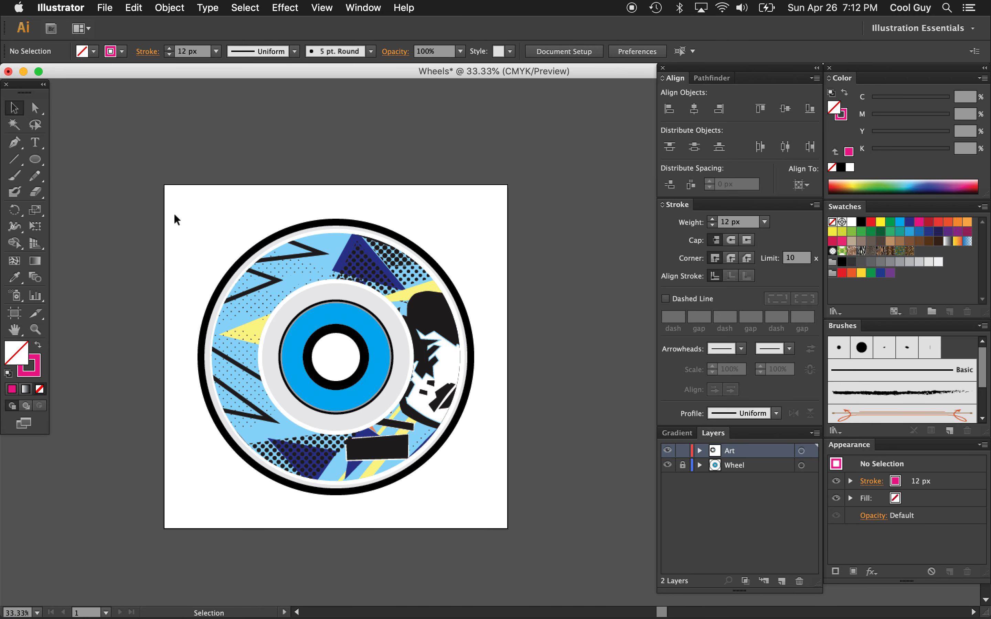
Release the ring's clipping mask and delete the placed artwork, keeping only the unfilled ring shape
right_click(284, 275)
click(272, 275)
click(282, 268)
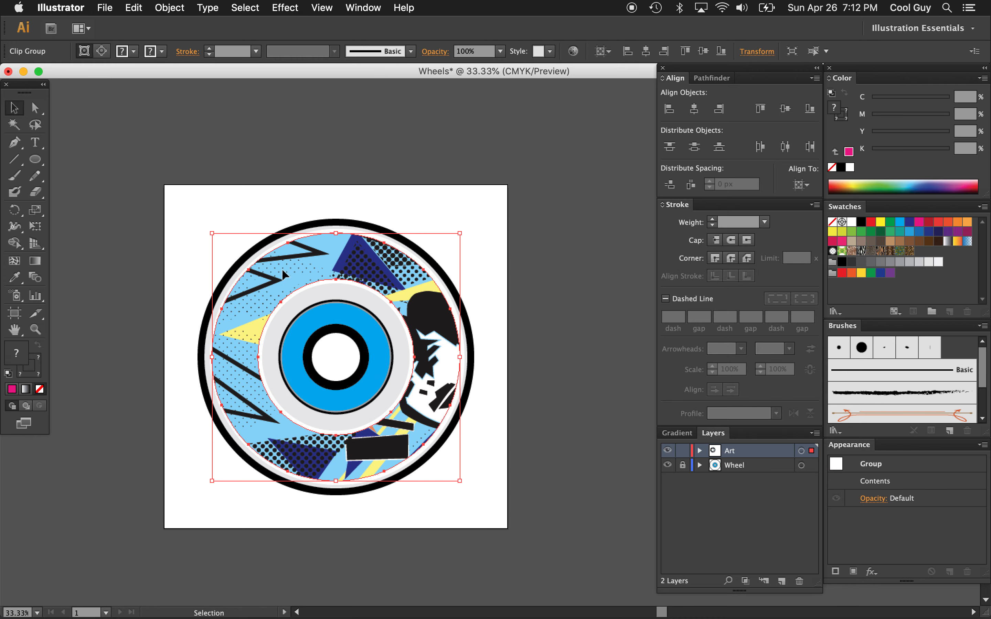
key(super+alt+7)
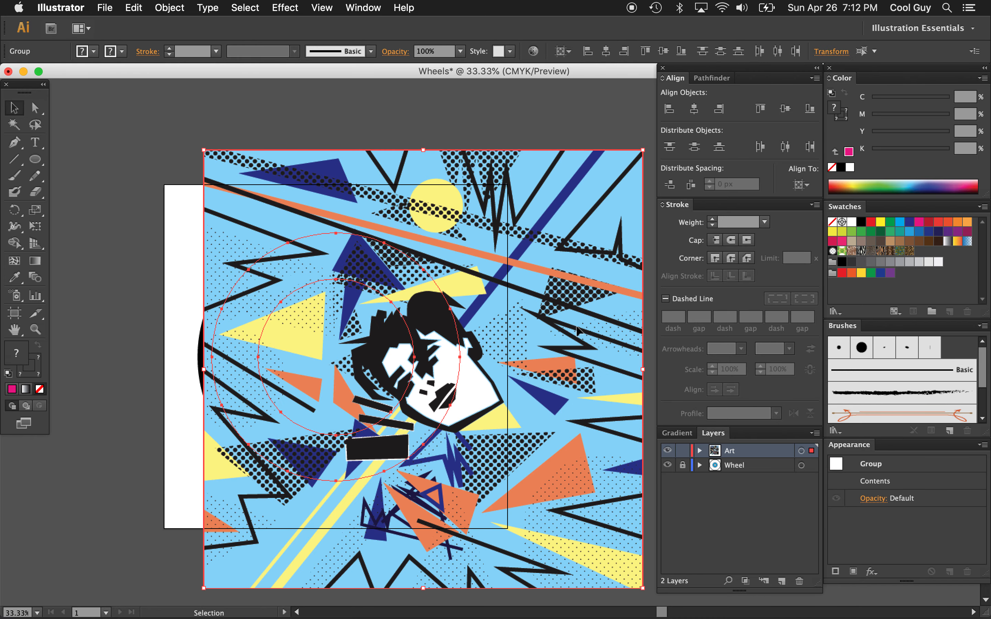
click(557, 110)
click(569, 245)
key(Delete)
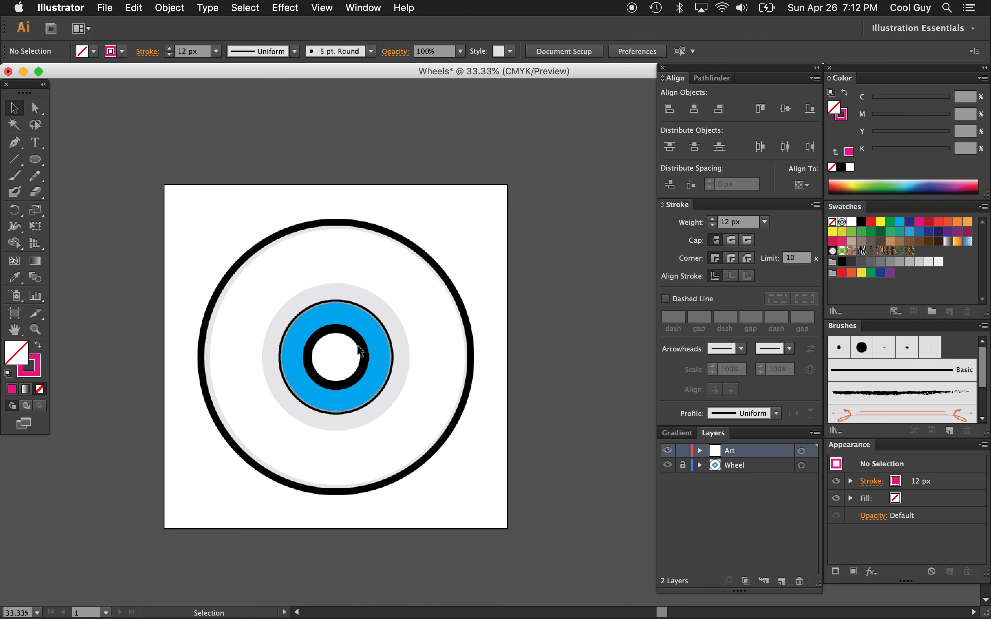
Select the invisible ring and open the Basic Graphics_Dots pattern swatch library
click(450, 310)
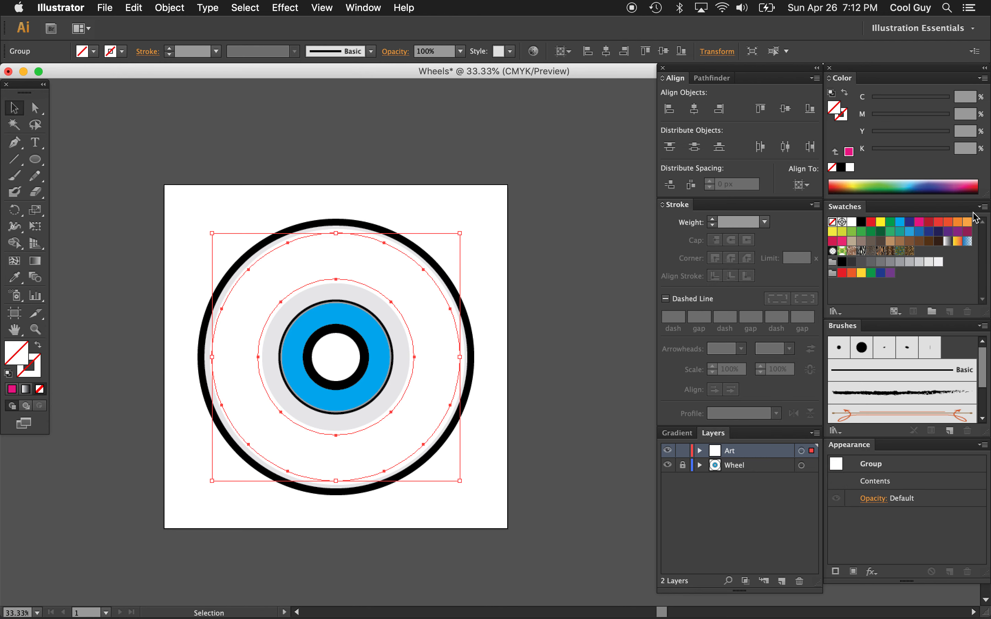
click(982, 206)
mouse_move(901, 484)
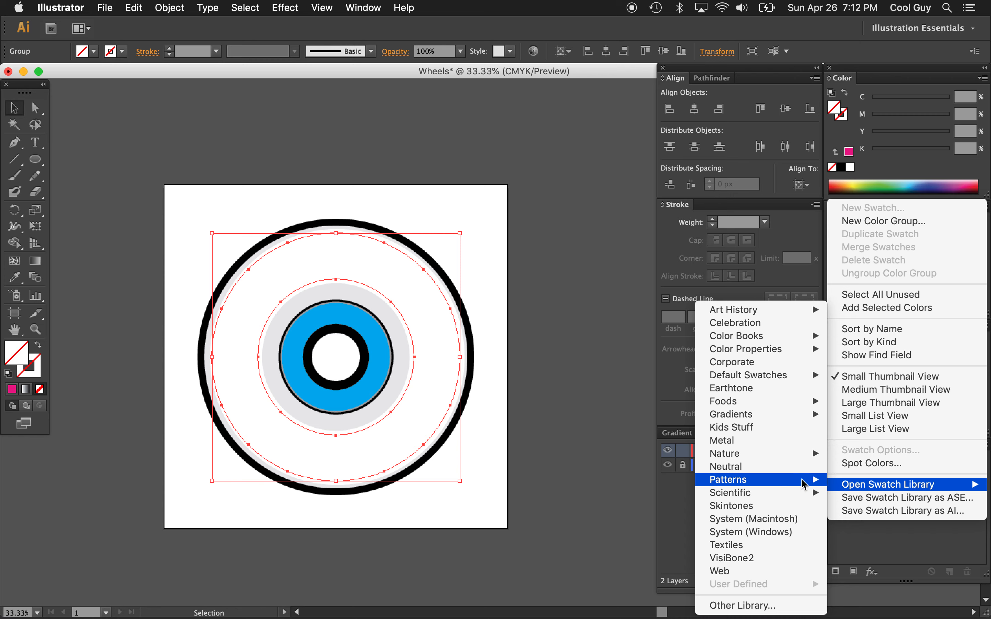
mouse_move(752, 483)
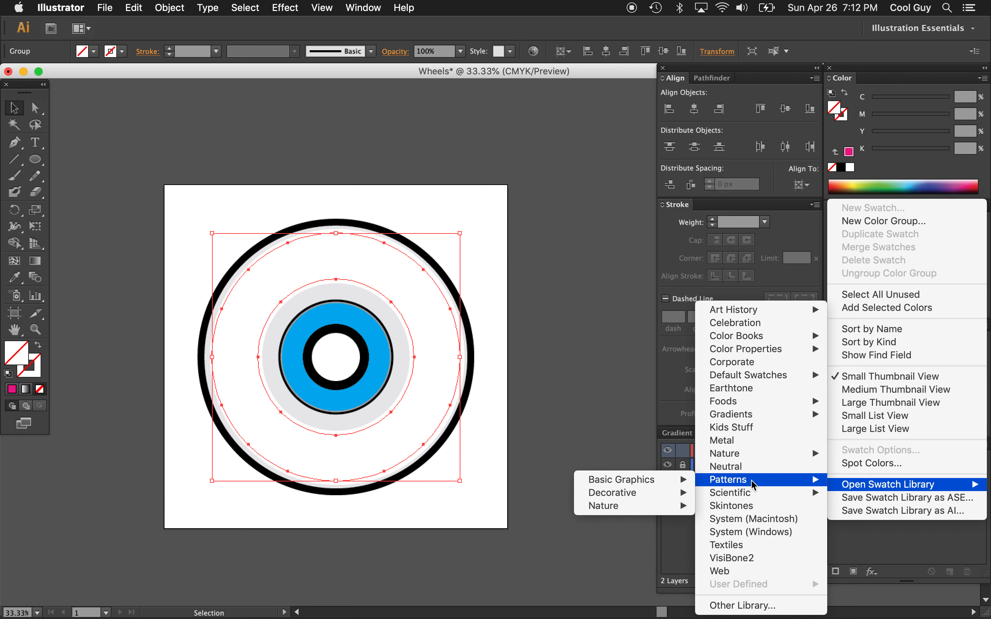
mouse_move(622, 480)
click(540, 480)
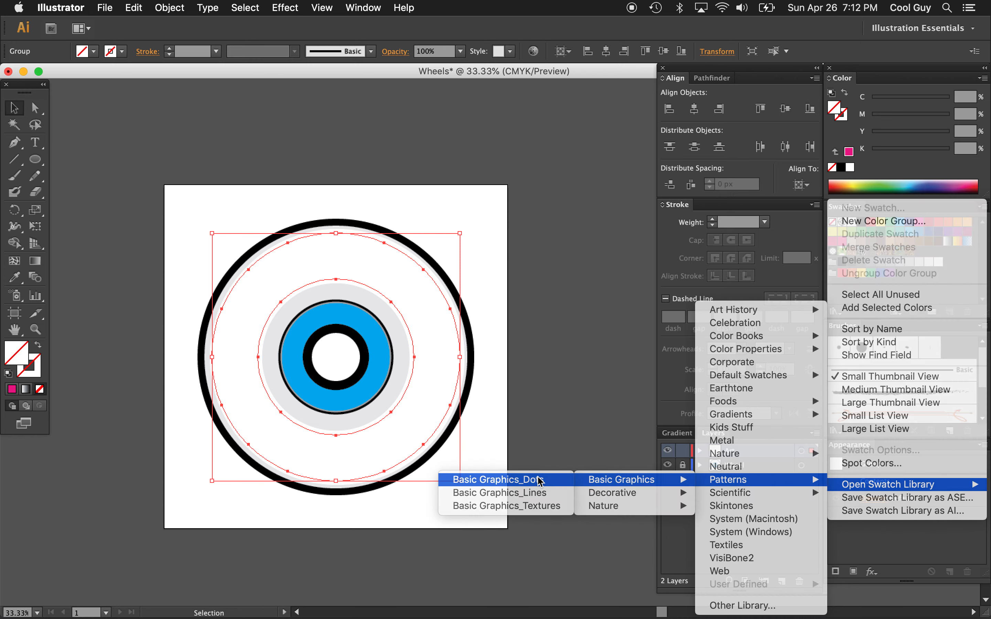
Try several dot patterns as the ring's fill, ending with the black dots on a diagonal grid
click(543, 450)
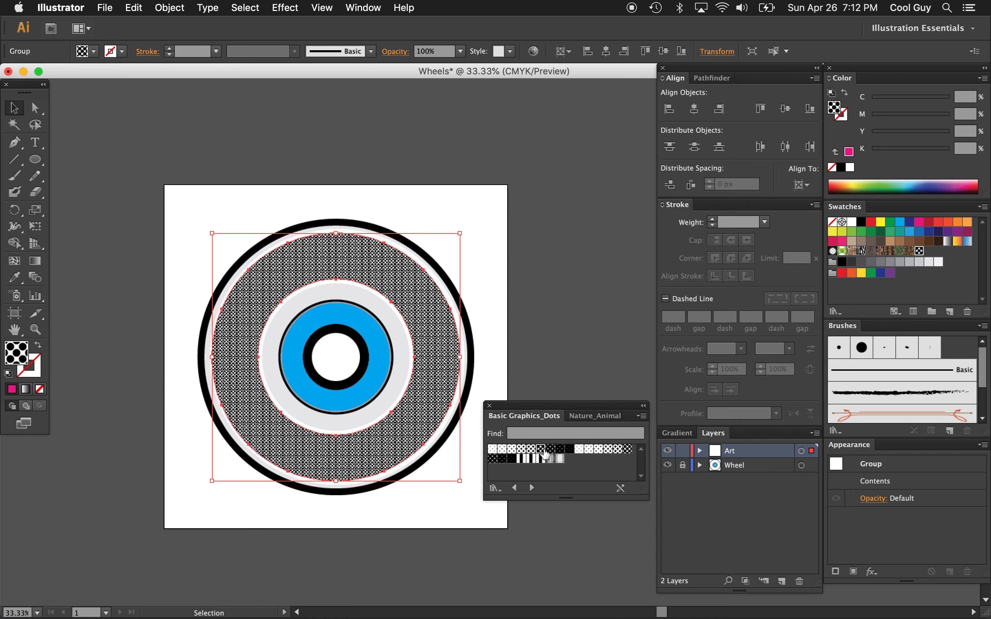
click(560, 449)
click(612, 451)
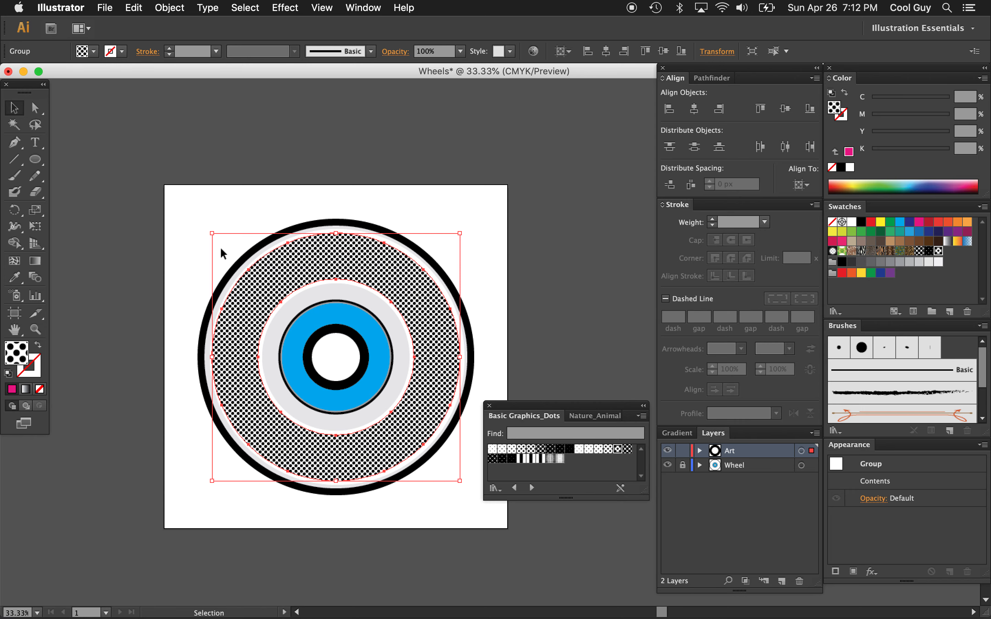
Scale only the ring's dot pattern uniformly to 260%, with Transform Objects off and Transform Patterns on, and deselect the ring
key(a)
double_click(39, 211)
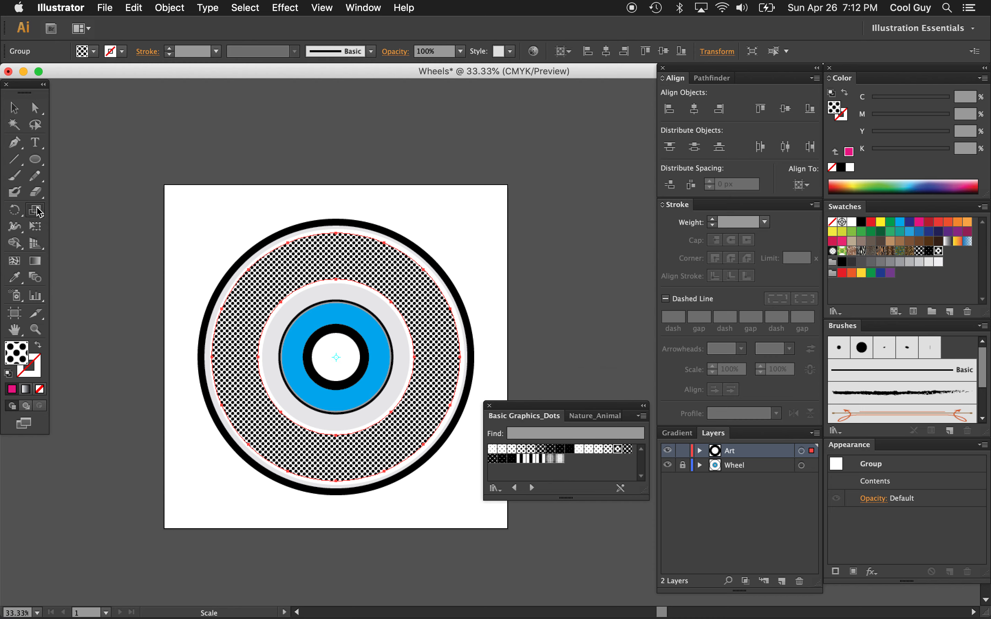
click(453, 279)
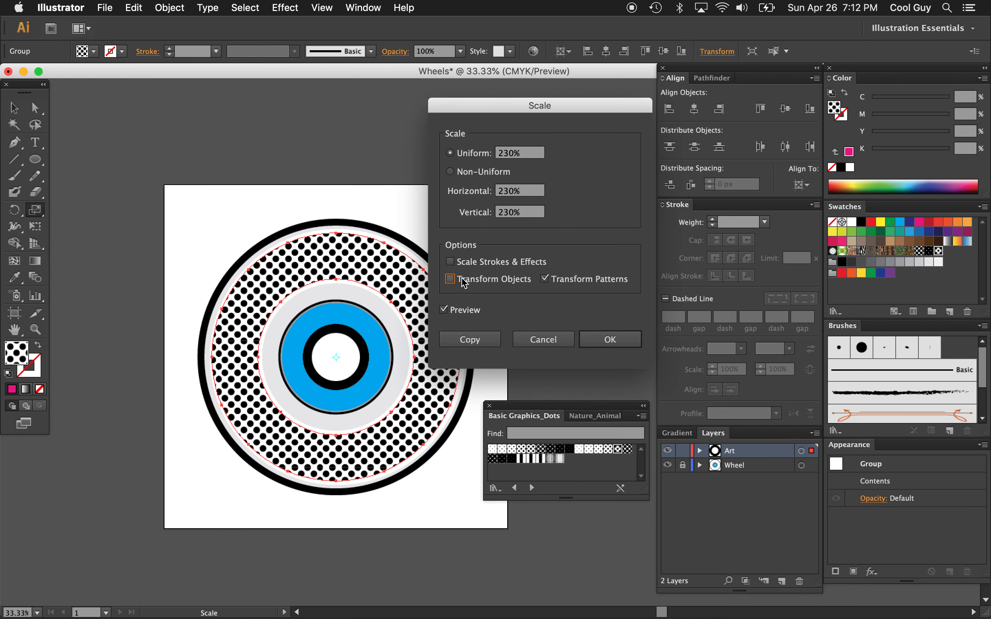
click(534, 153)
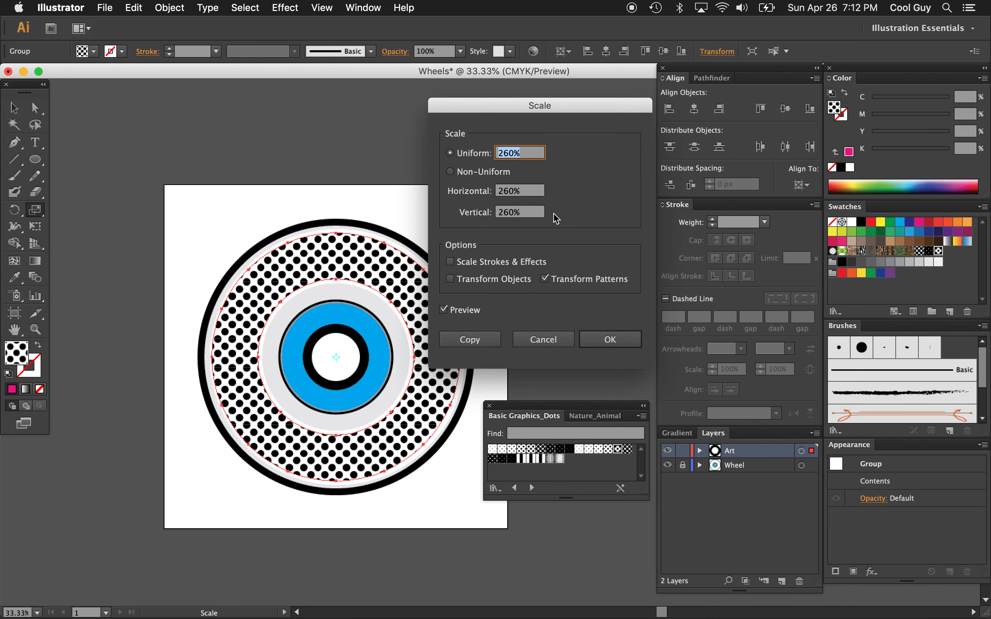
click(608, 338)
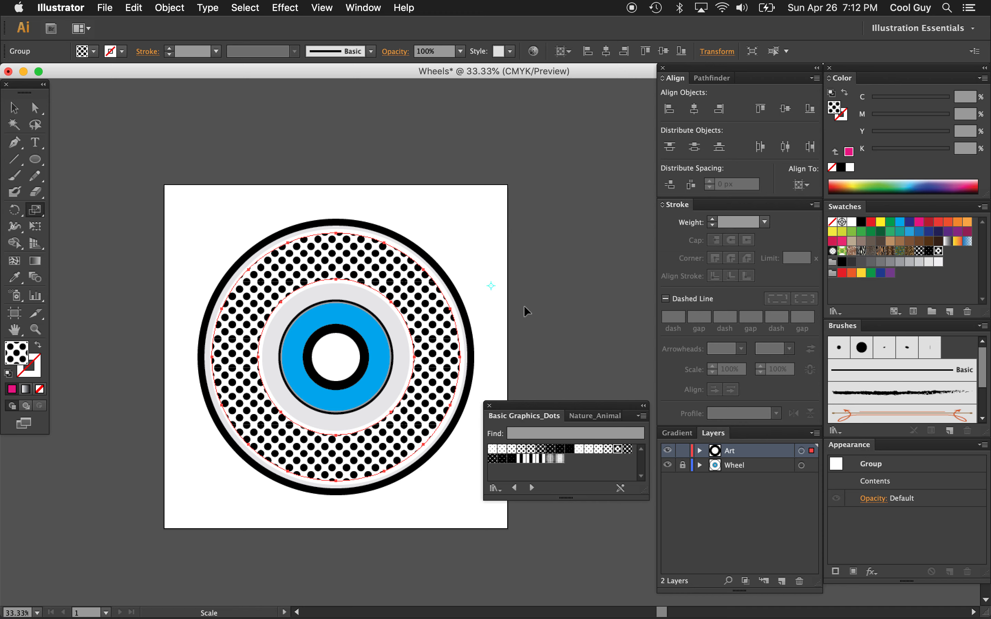
key(v)
click(545, 306)
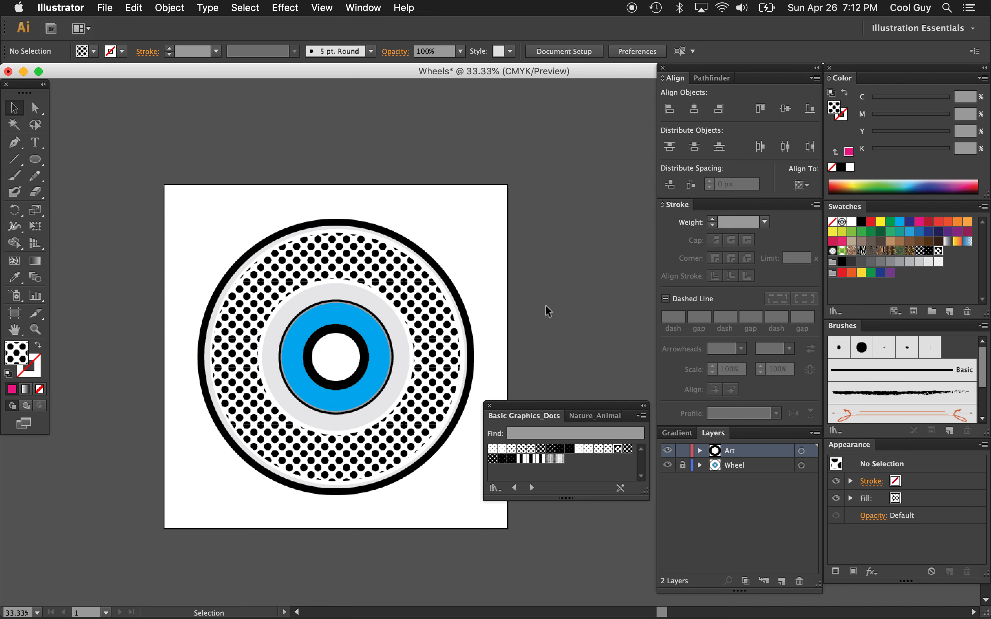